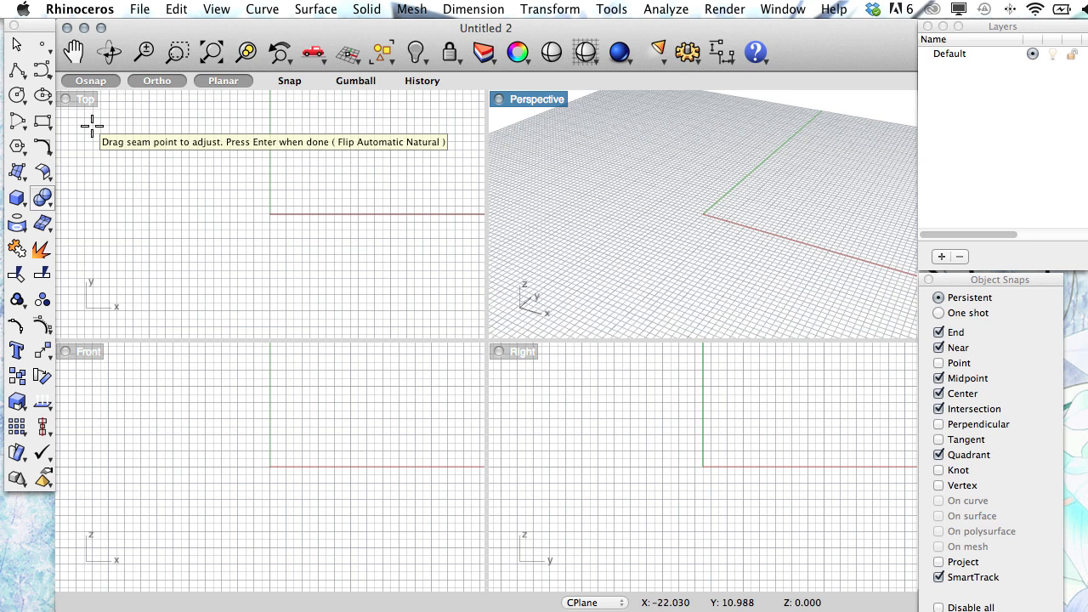
Draw a straight line about 20 units long rising at 45 degrees in the Front view.
left_click(16, 70)
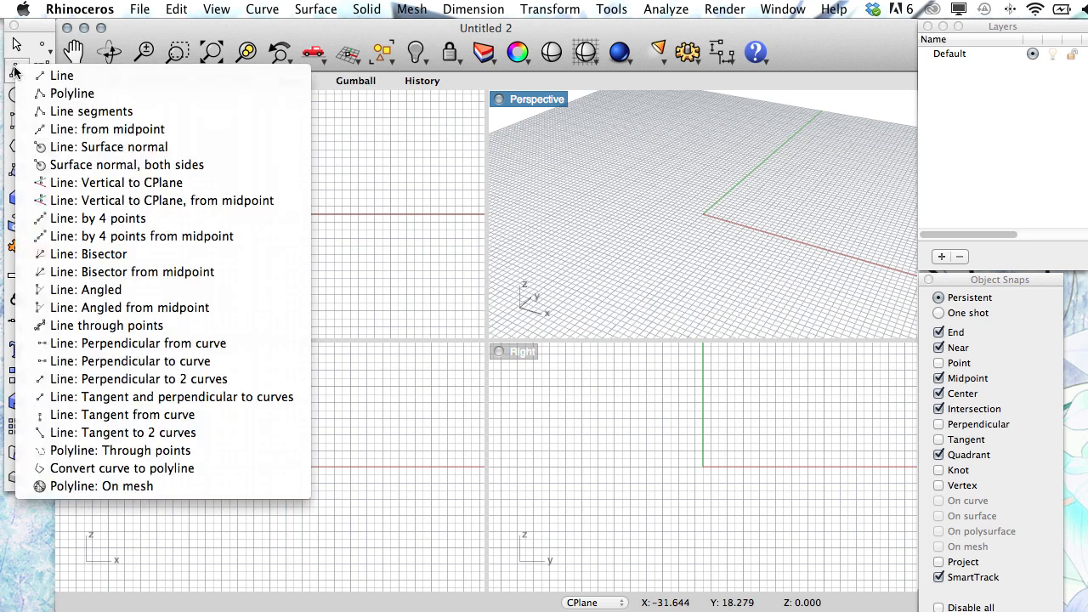
left_click(75, 78)
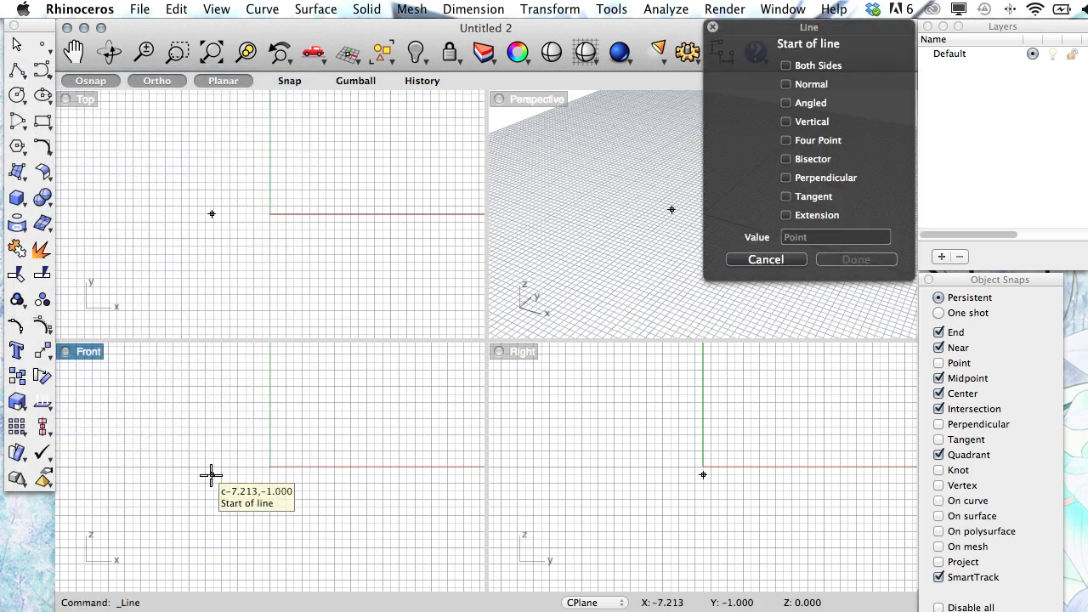
left_click(176, 465)
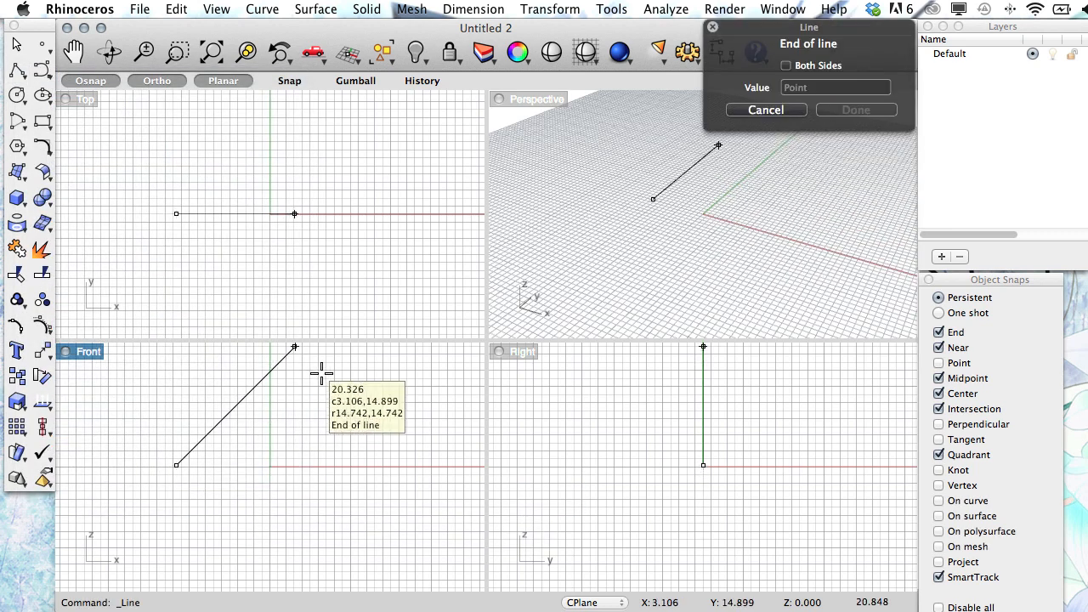
left_click(314, 375)
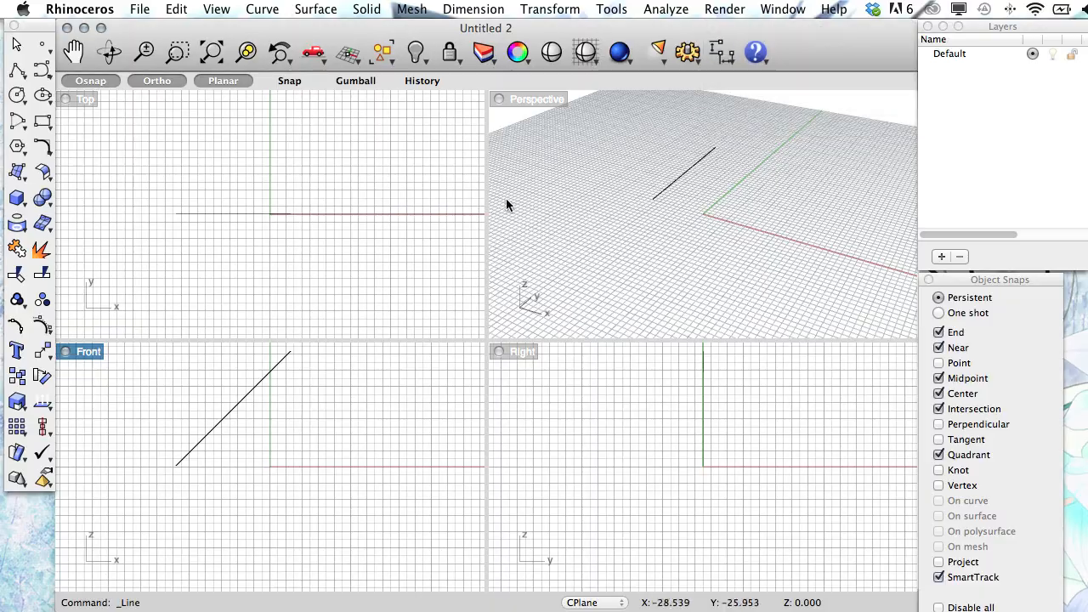
Draw a rectangle about 1 by 1 unit on the ground plane near the line's lower end in a maximized Perspective view.
double_click(500, 99)
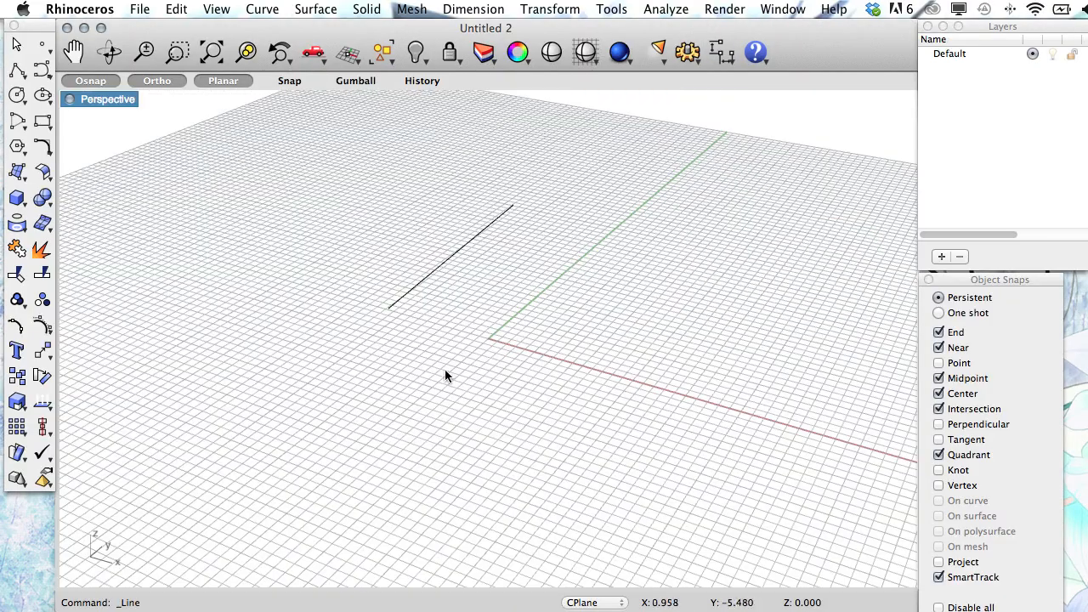
right_click_drag(445, 369, 563, 348)
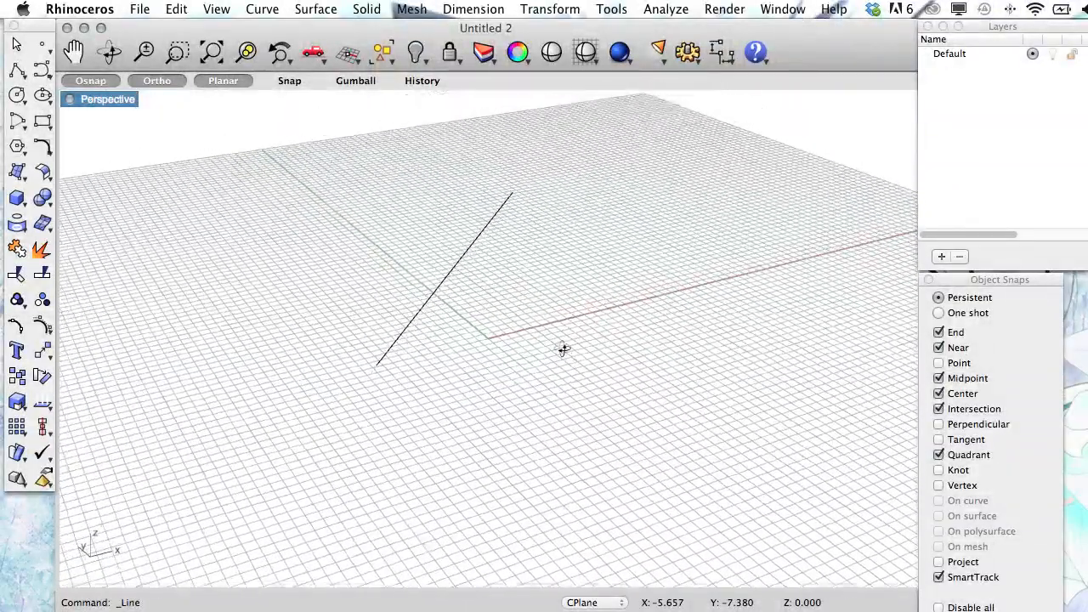
left_click(41, 126)
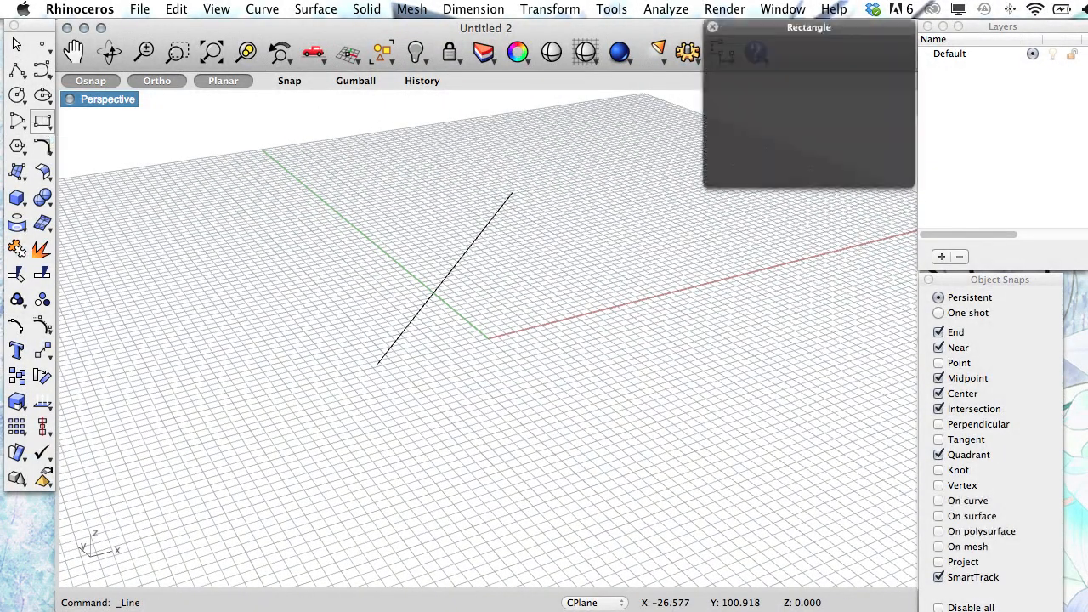
scroll(347, 358, "up", 3)
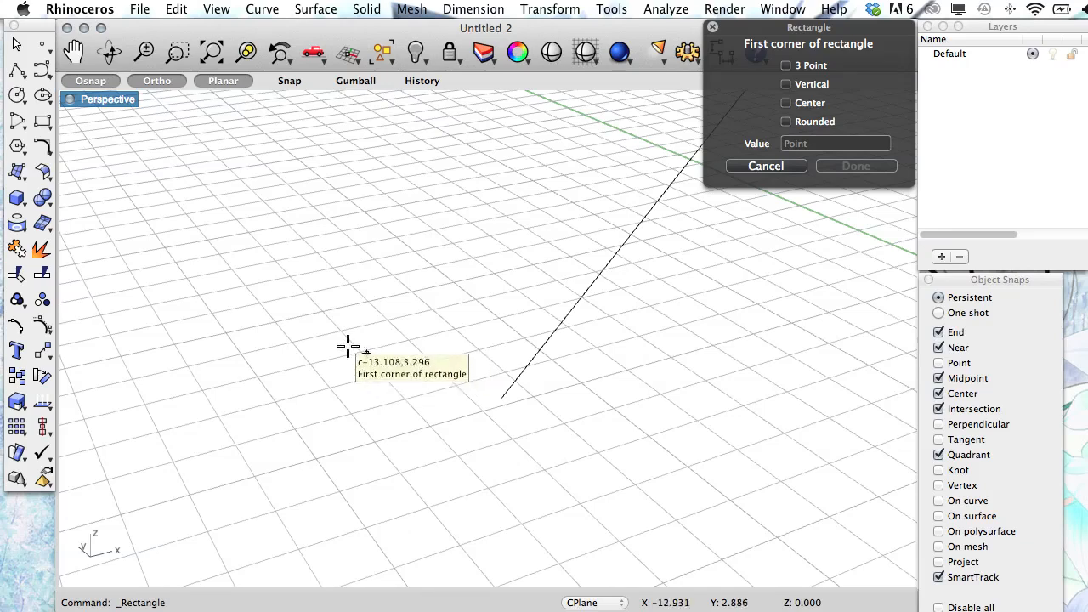
left_click(340, 341)
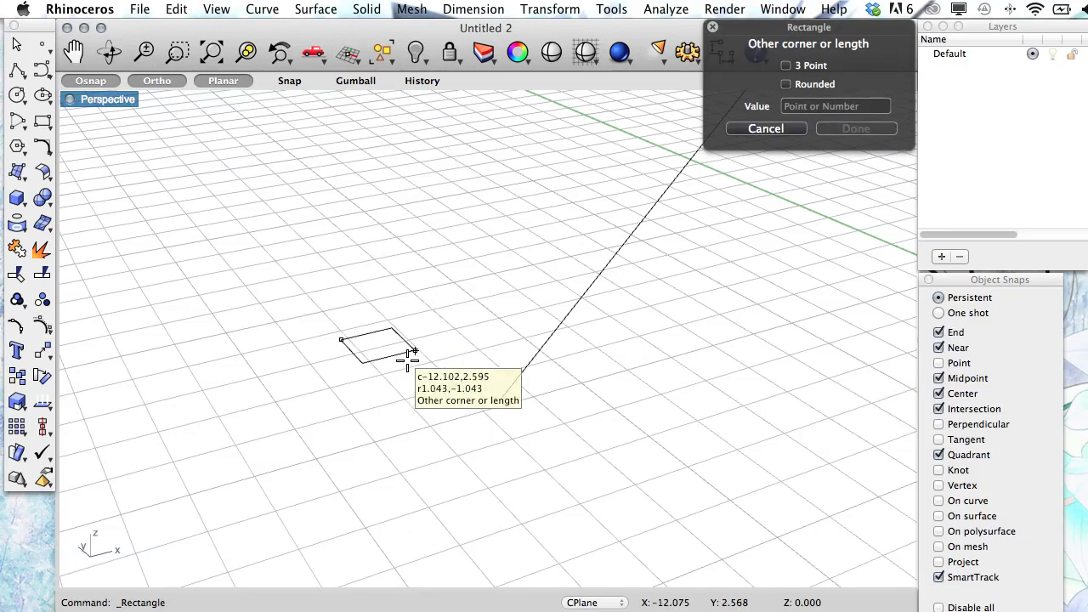
left_click(406, 359)
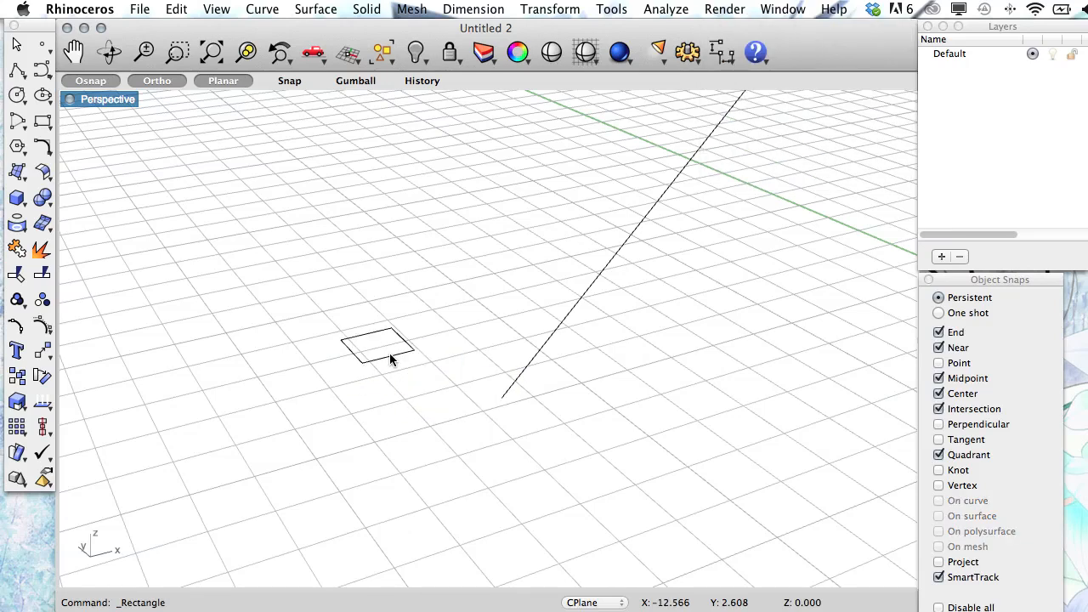
Sweep the small rectangle along the slanted line with Sweep 1 rail, using the Freeform style and Do not simplify.
scroll(422, 383, "down", 5)
scroll(423, 377, "up", 2)
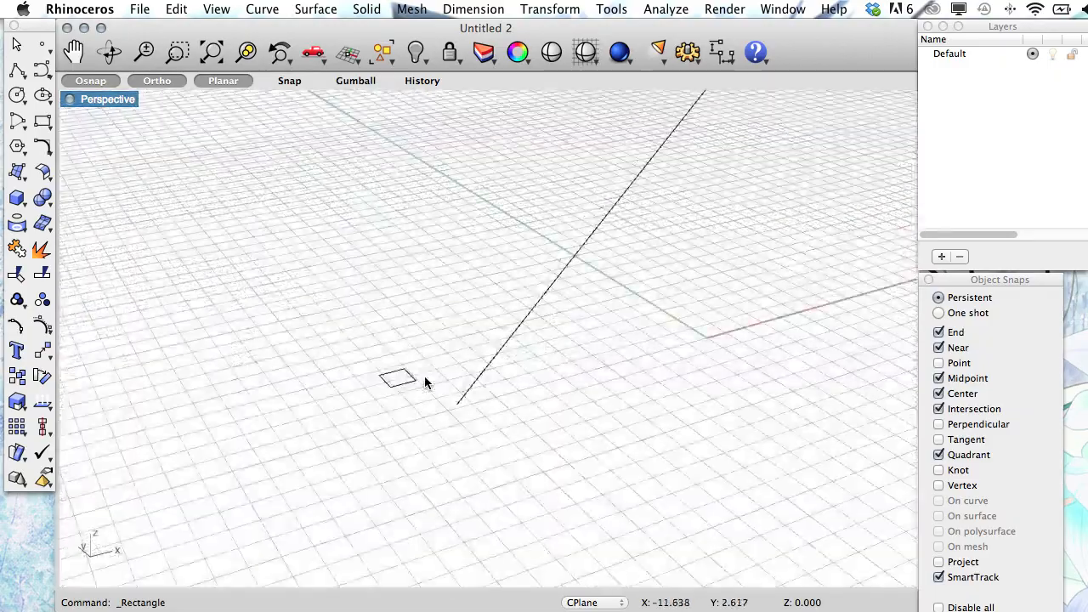
scroll(451, 347, "up", 4)
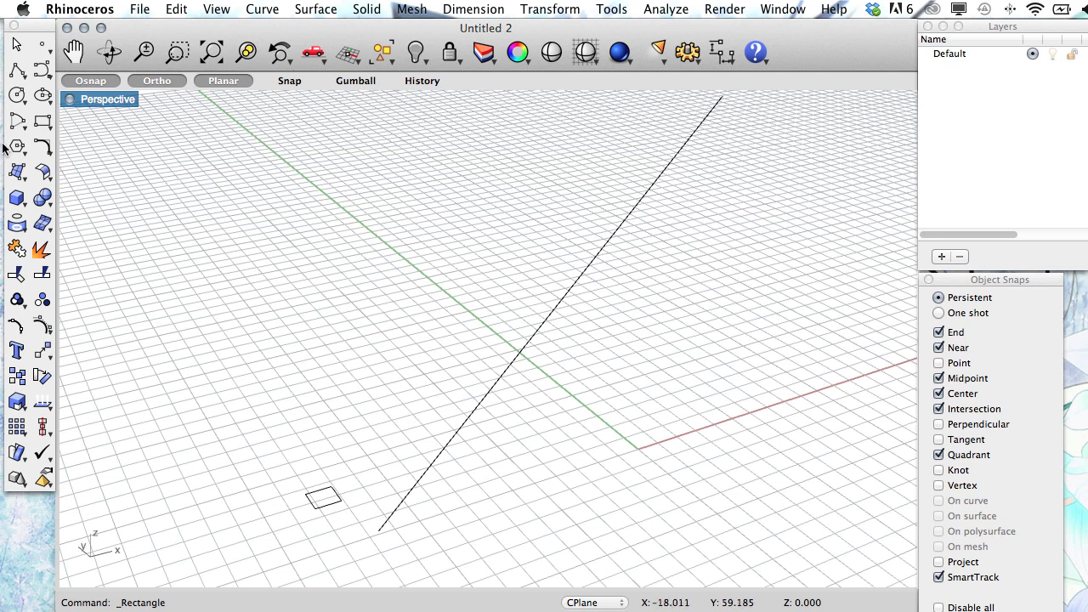
left_click(25, 181)
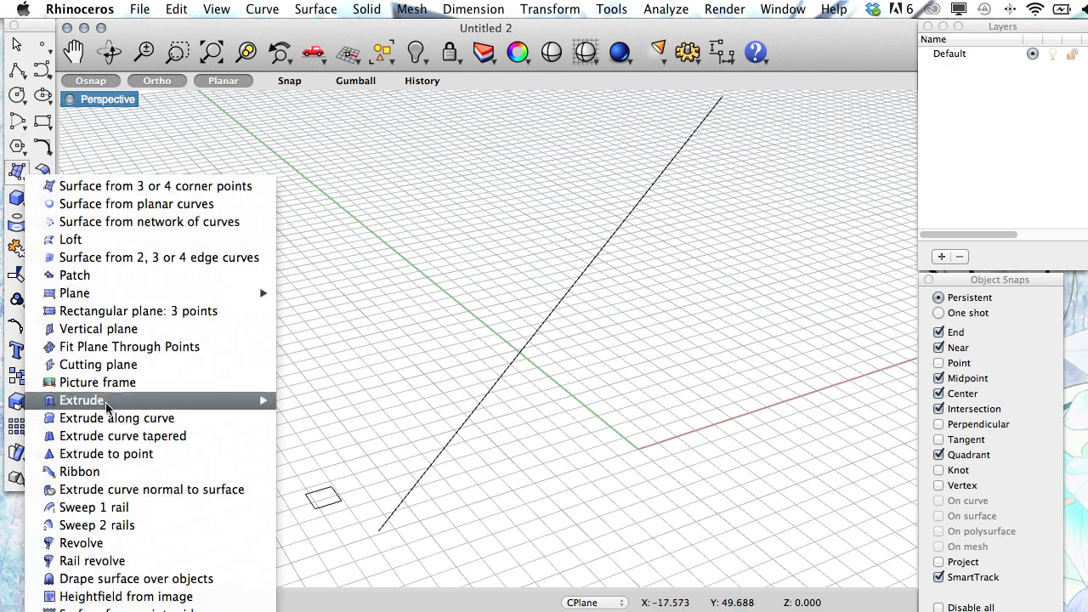
left_click(116, 507)
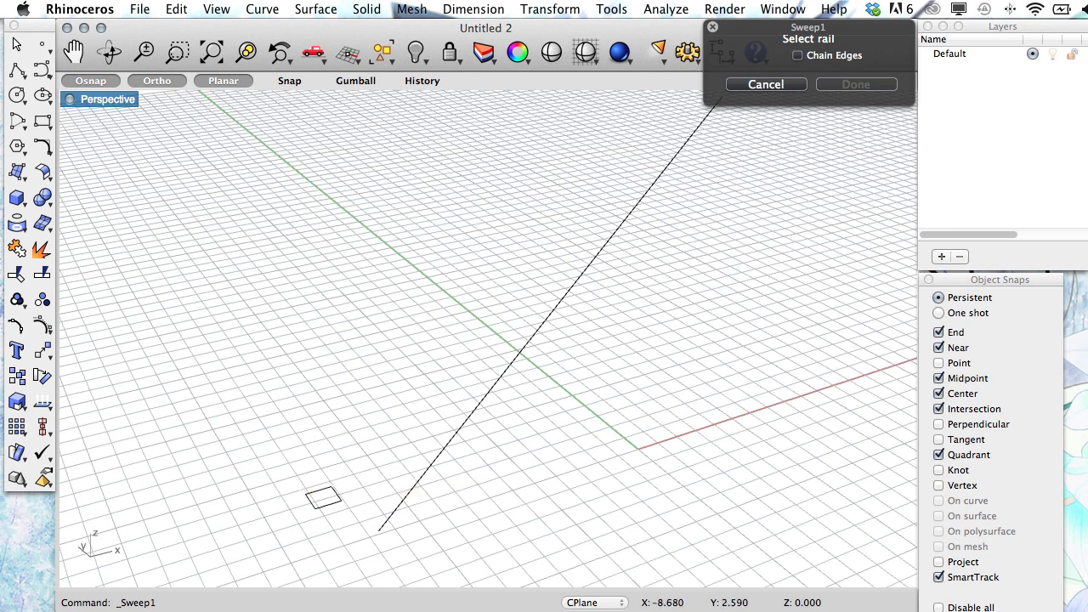
left_click(396, 510)
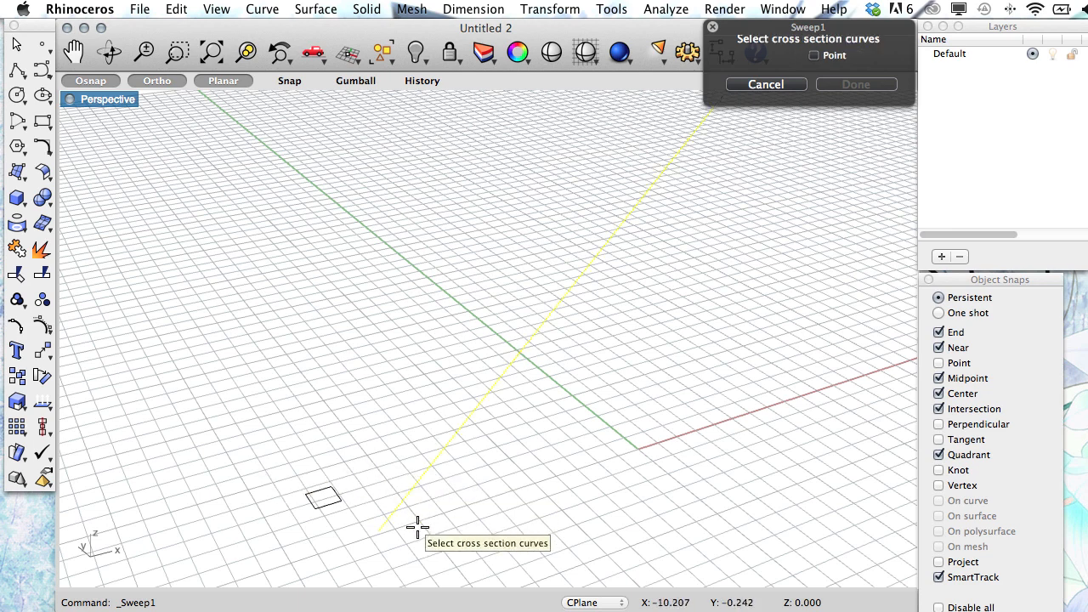
left_click(323, 501)
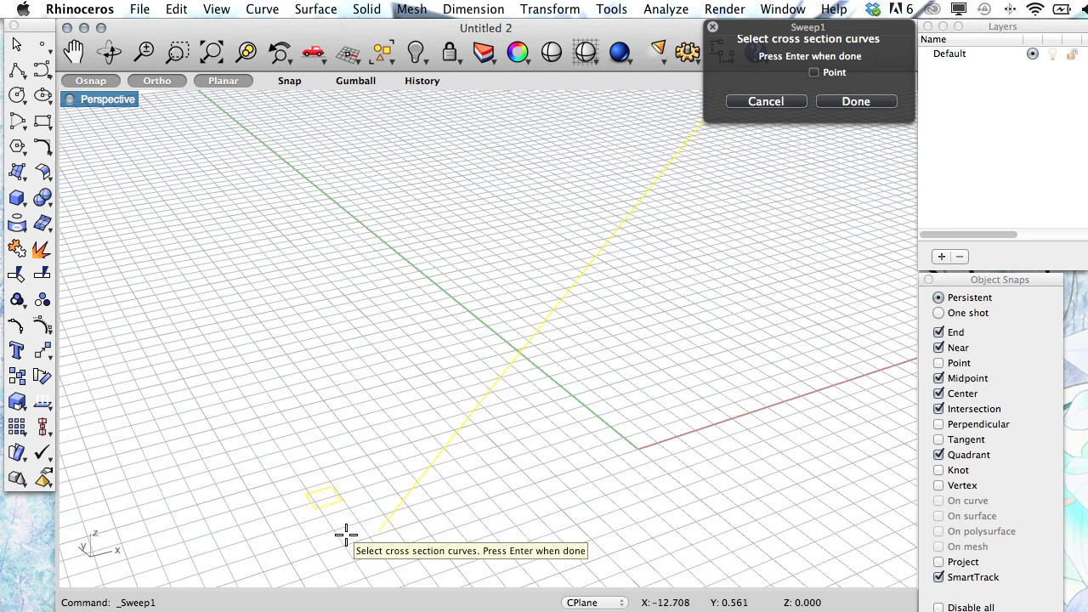
key("Return")
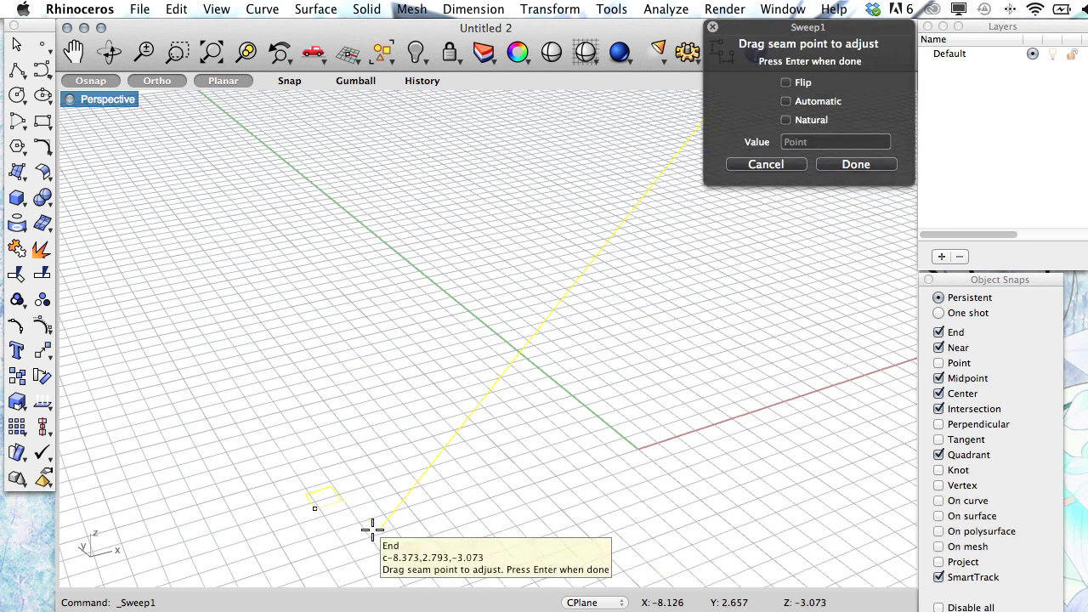
mouse_move(315, 507)
left_mouse_down()
mouse_move(338, 524)
mouse_move(309, 526)
mouse_move(290, 512)
mouse_move(315, 508)
left_mouse_up()
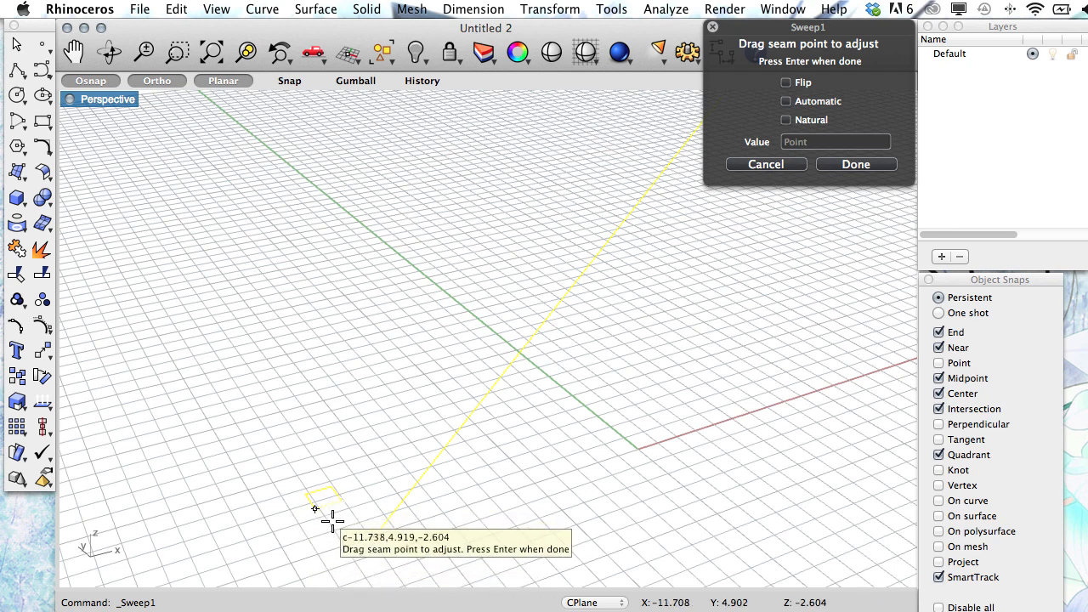
key("Return")
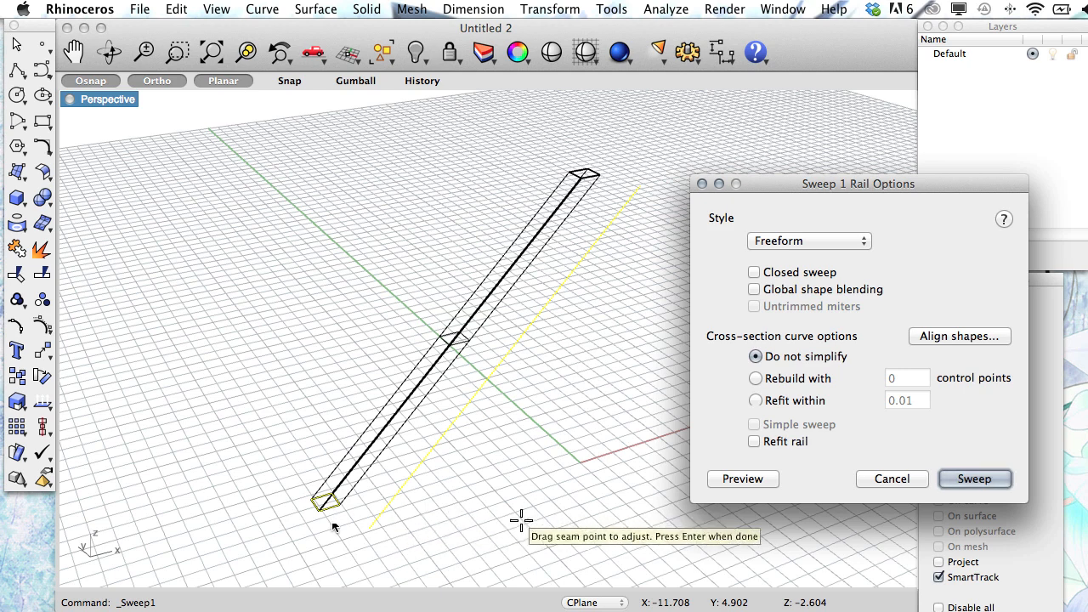
left_click(975, 478)
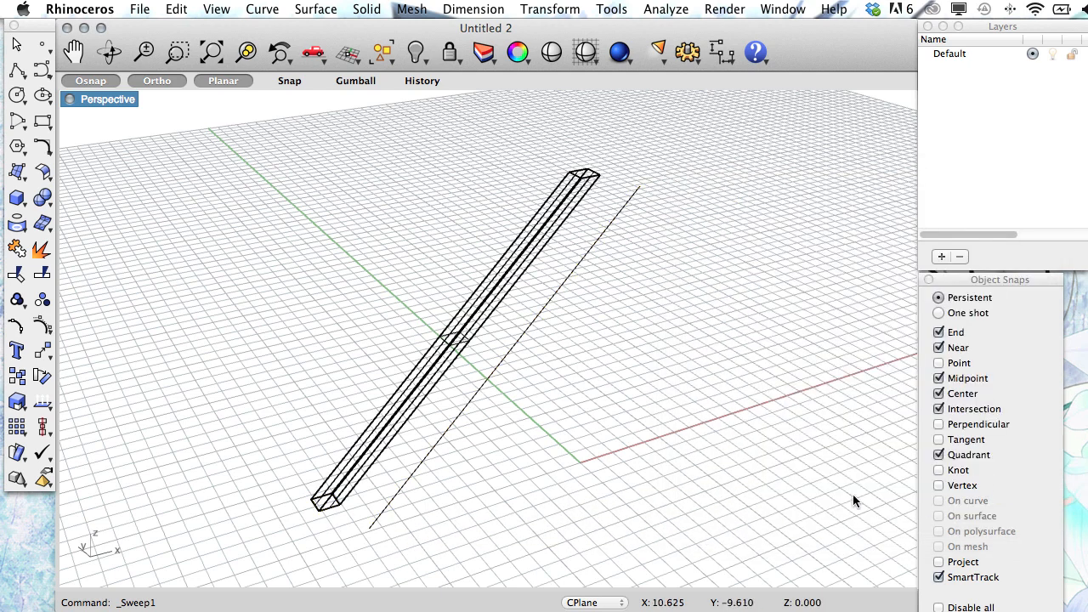
Display the Perspective view as shaded and inspect the ends of the swept bar.
left_click(587, 51)
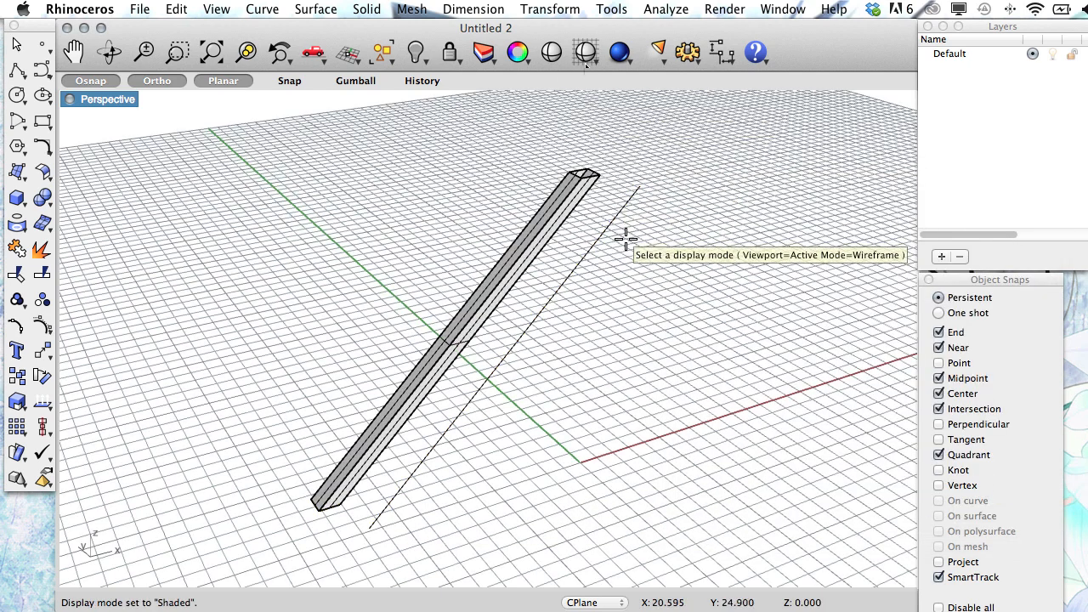
mouse_move(351, 498)
right_mouse_down()
mouse_move(370, 366)
mouse_move(529, 335)
mouse_move(386, 340)
mouse_move(345, 377)
mouse_move(311, 485)
mouse_move(347, 491)
right_mouse_up()
left_click(339, 493)
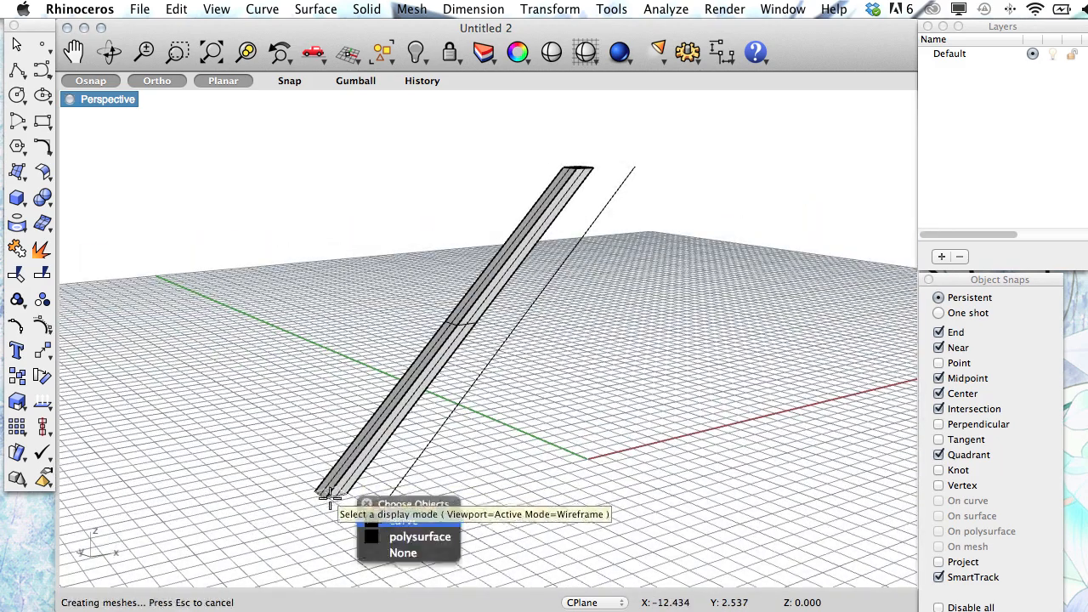
left_click(456, 453)
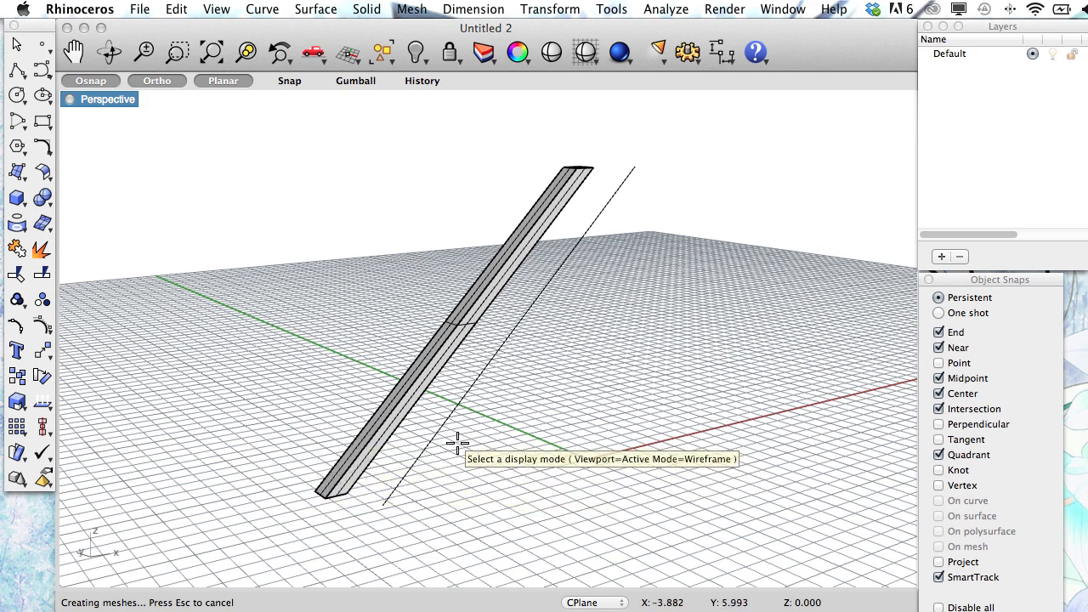
right_click_drag(333, 465, 362, 446)
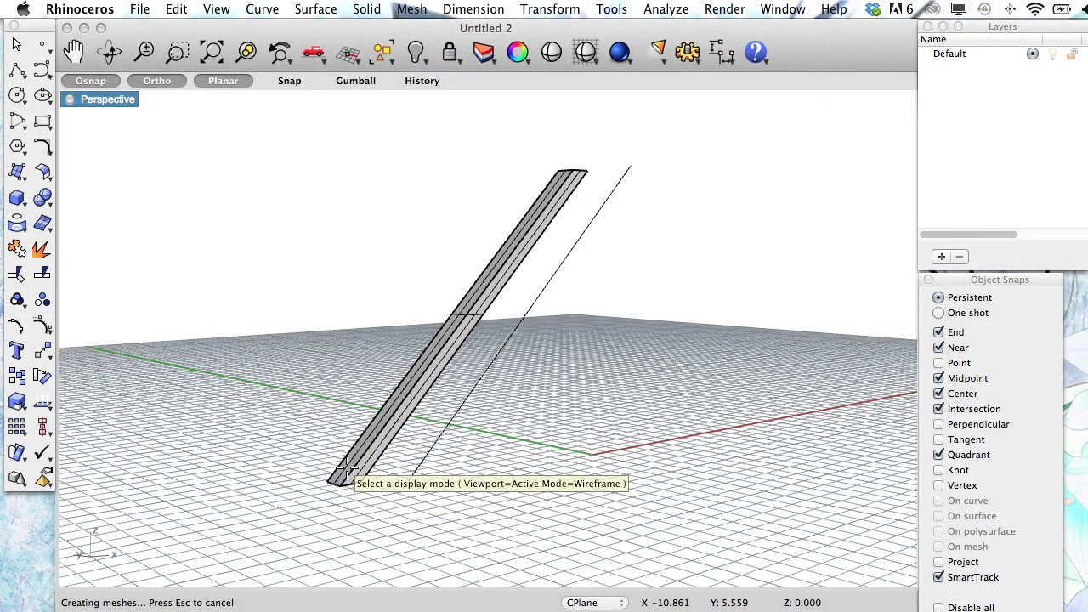
right_click_drag(479, 365, 419, 437)
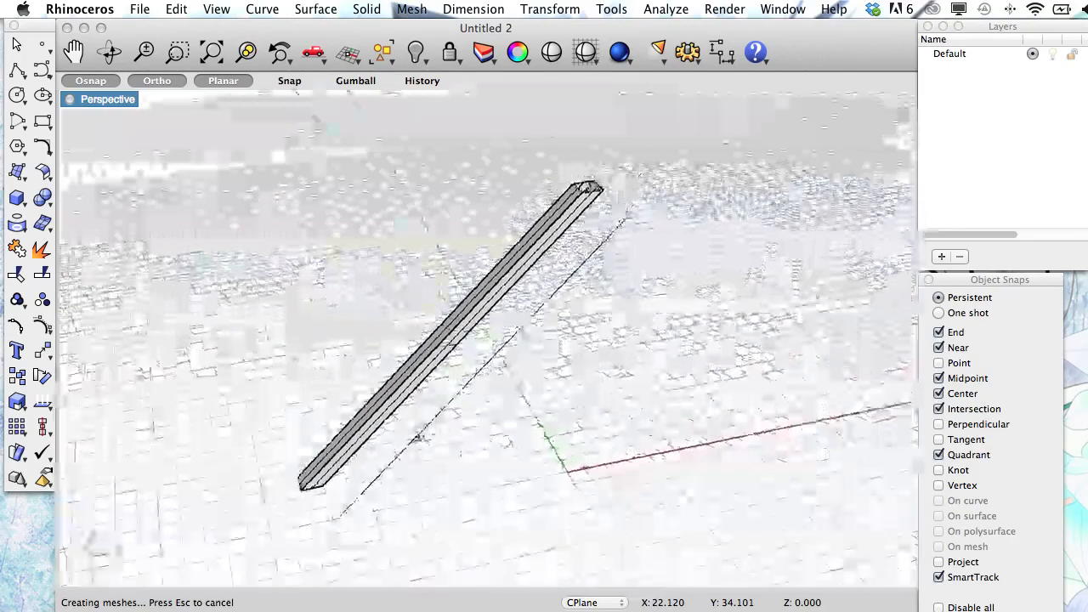
Close both open ends of the swept bar with the Cap command.
left_click(570, 208)
type("Cap")
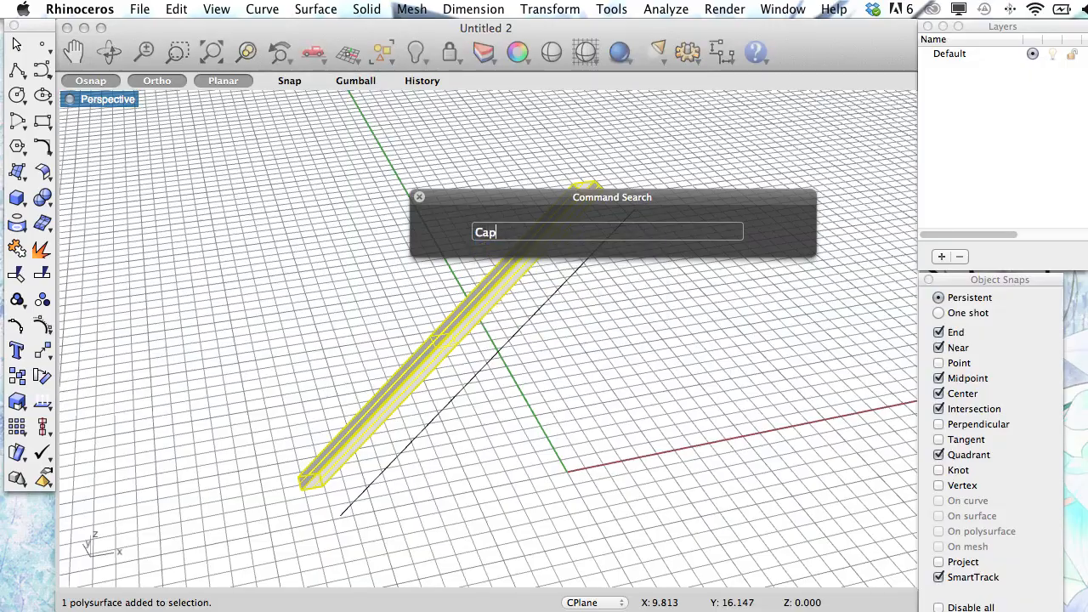
key("Return")
key("Escape")
Examine the capped bar and its rail line from several angles and distances.
right_click_drag(643, 165, 618, 357)
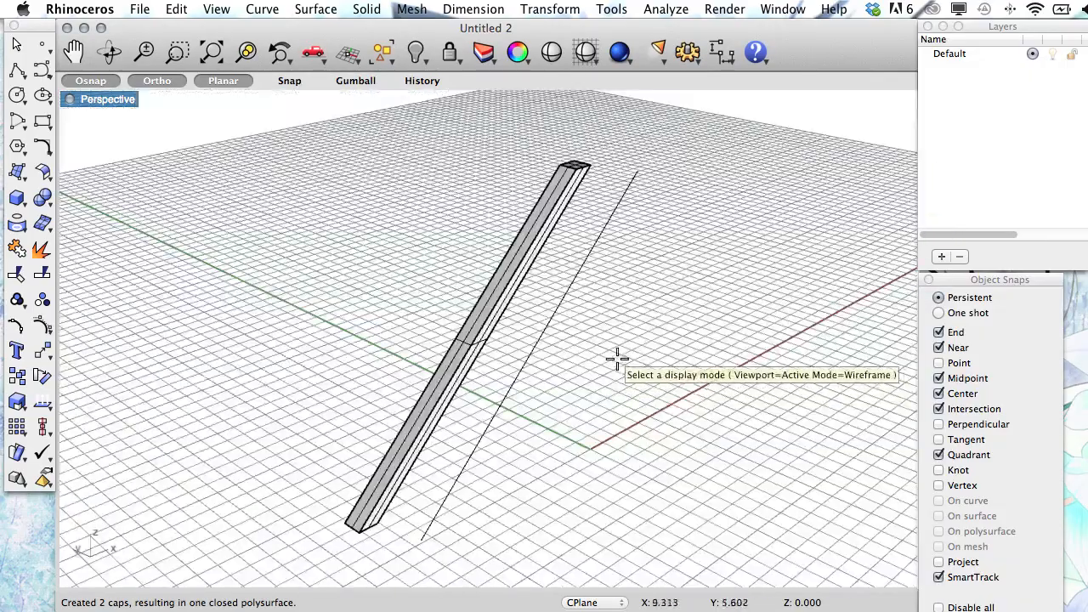
scroll(611, 354, "down", 15)
scroll(605, 377, "up", 15)
scroll(605, 379, "down", 4)
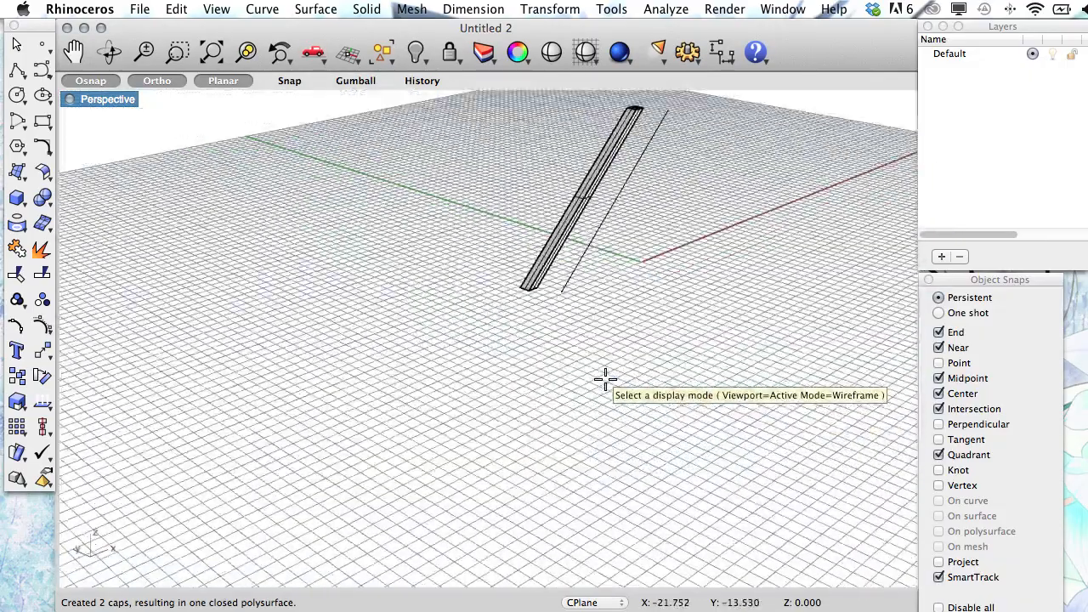
scroll(605, 379, "down", 6)
right_click_drag(603, 379, 721, 376)
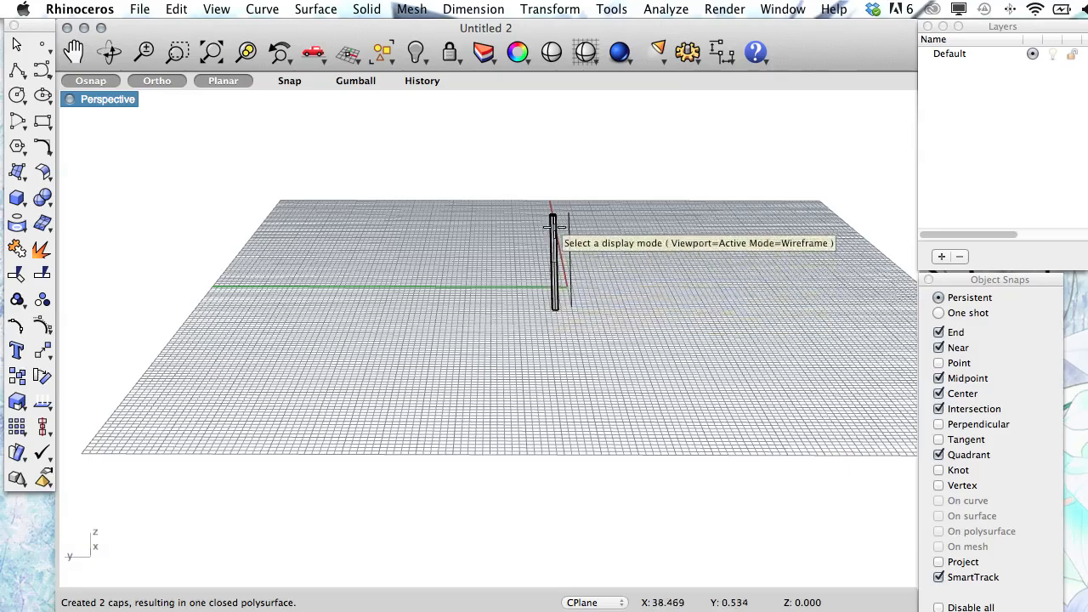
right_click_drag(553, 229, 628, 283)
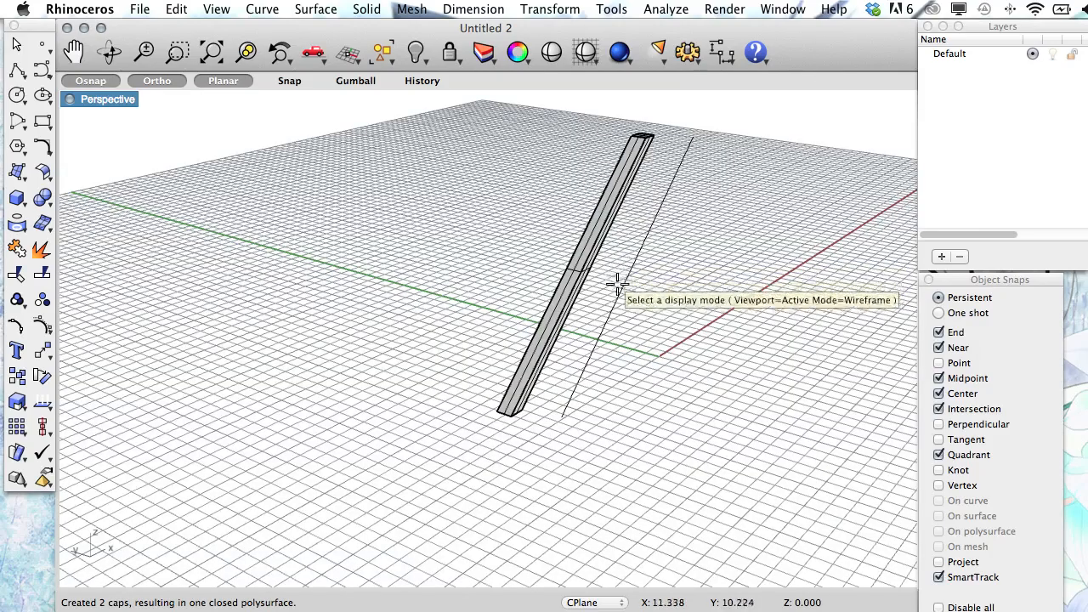
right_click_drag(607, 272, 554, 410)
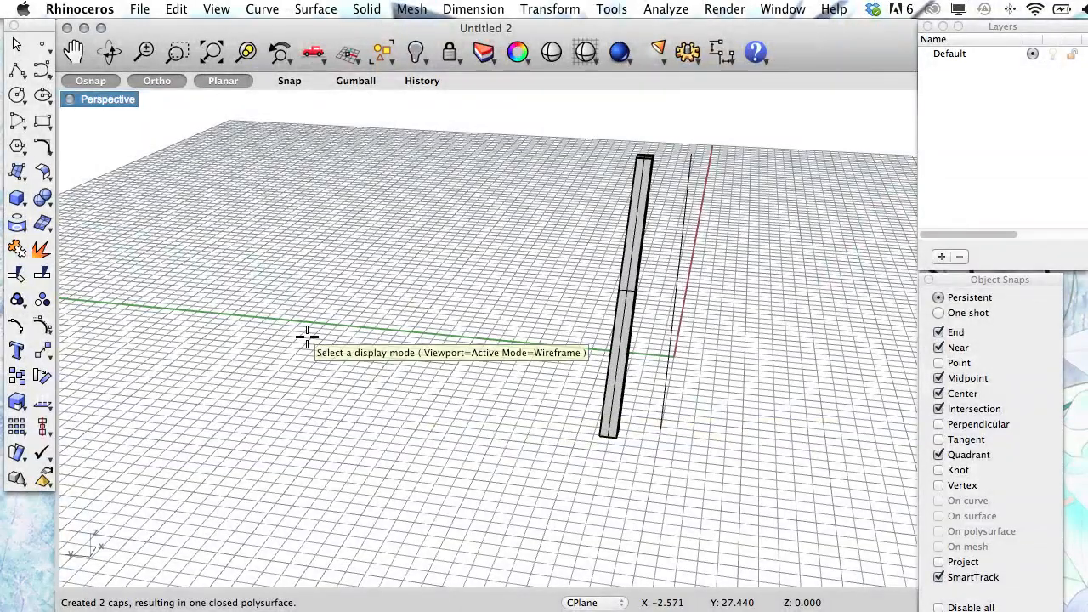
Create a 3-point rectangular plane lying on the ground plane beside the bar, crossing the green axis.
left_click(19, 173)
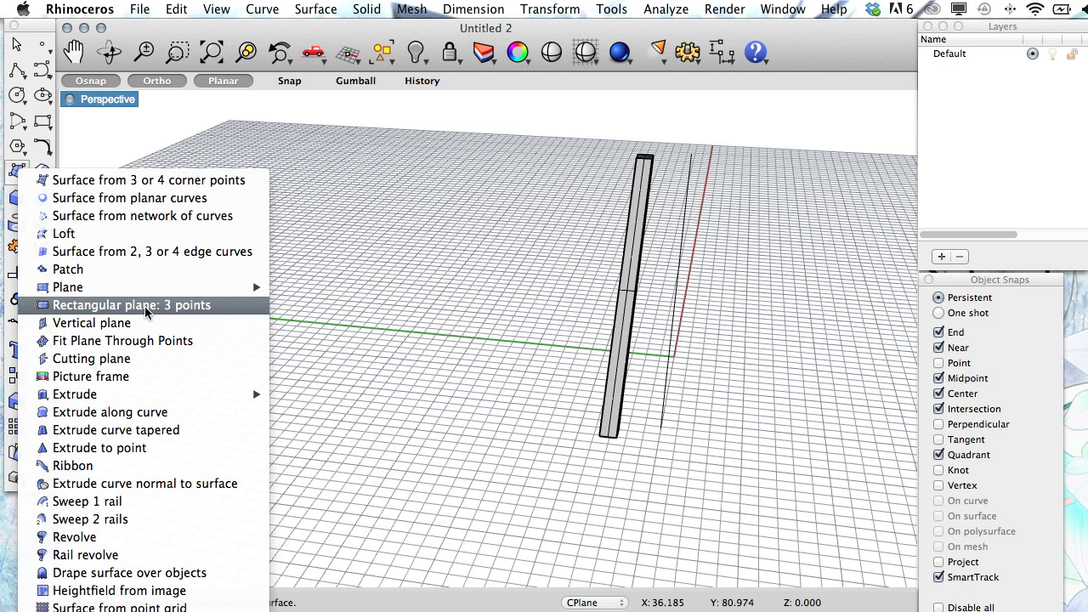
left_click(147, 311)
left_click(245, 407)
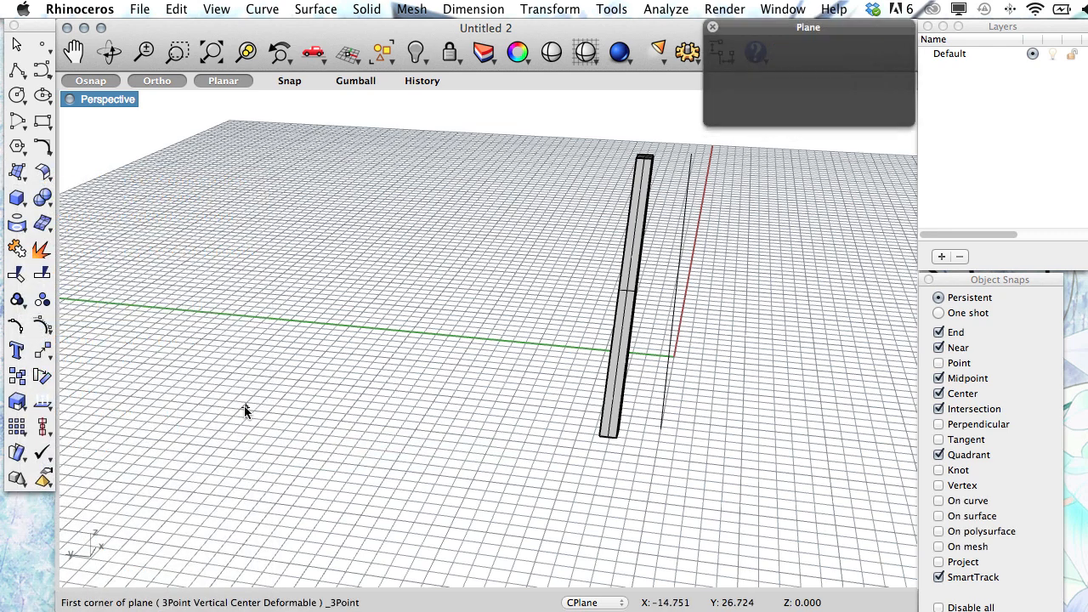
left_click(408, 435)
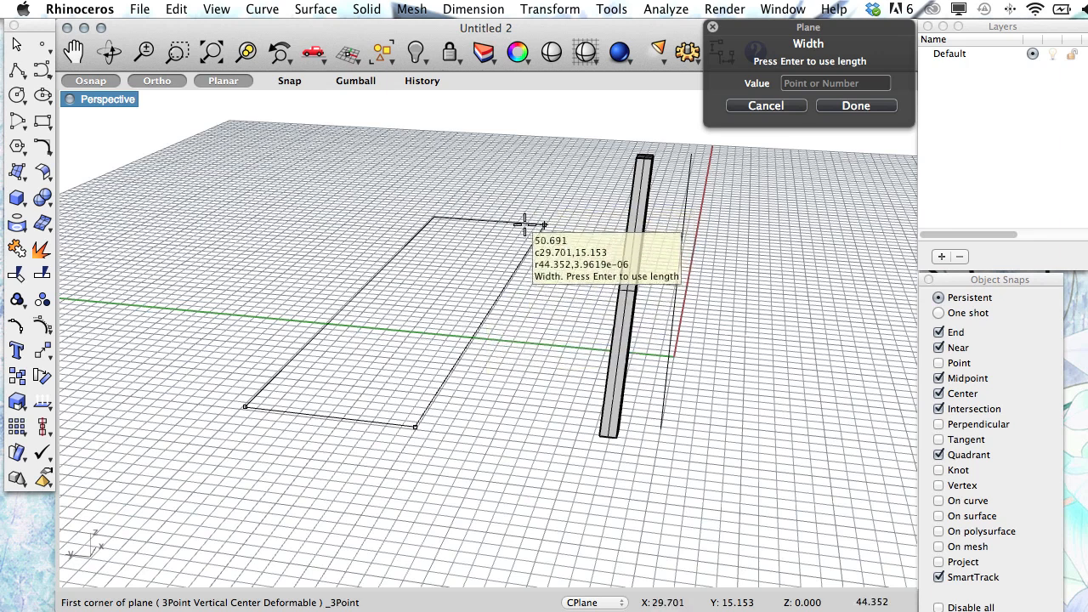
left_click(489, 259)
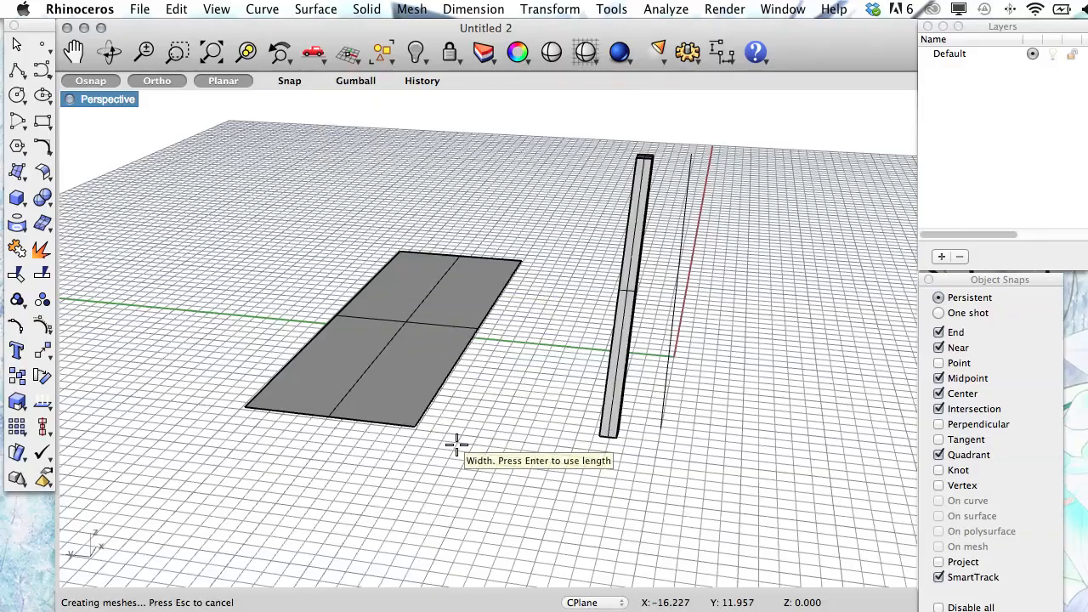
Rotate the rectangular plane 30 degrees in 3D about its near short edge so that it tilts up from the ground.
right_click_drag(454, 444, 407, 456)
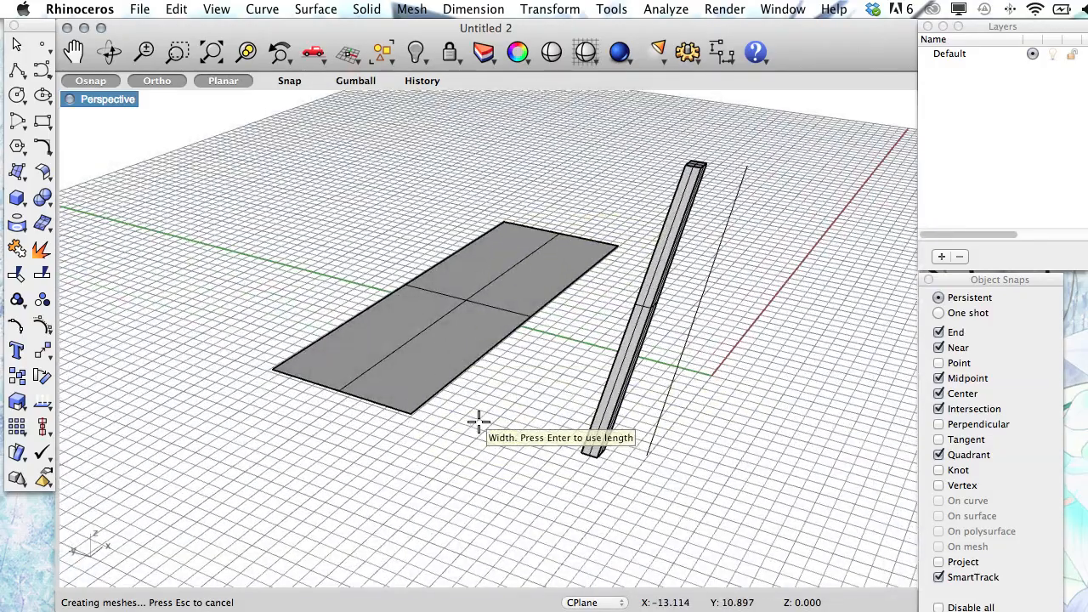
type("Rotate")
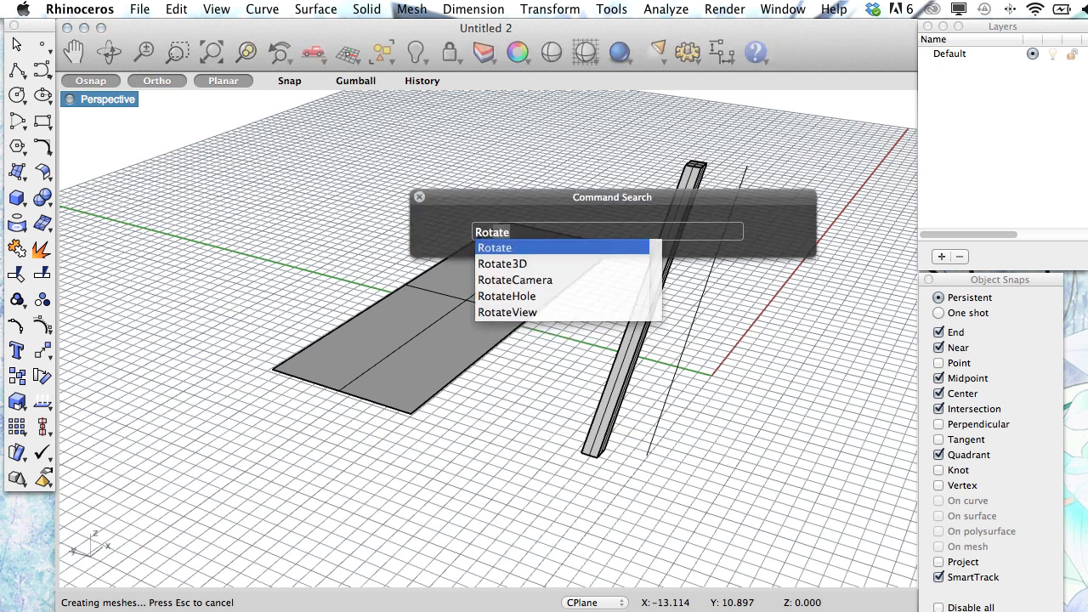
key("Down")
key("Return")
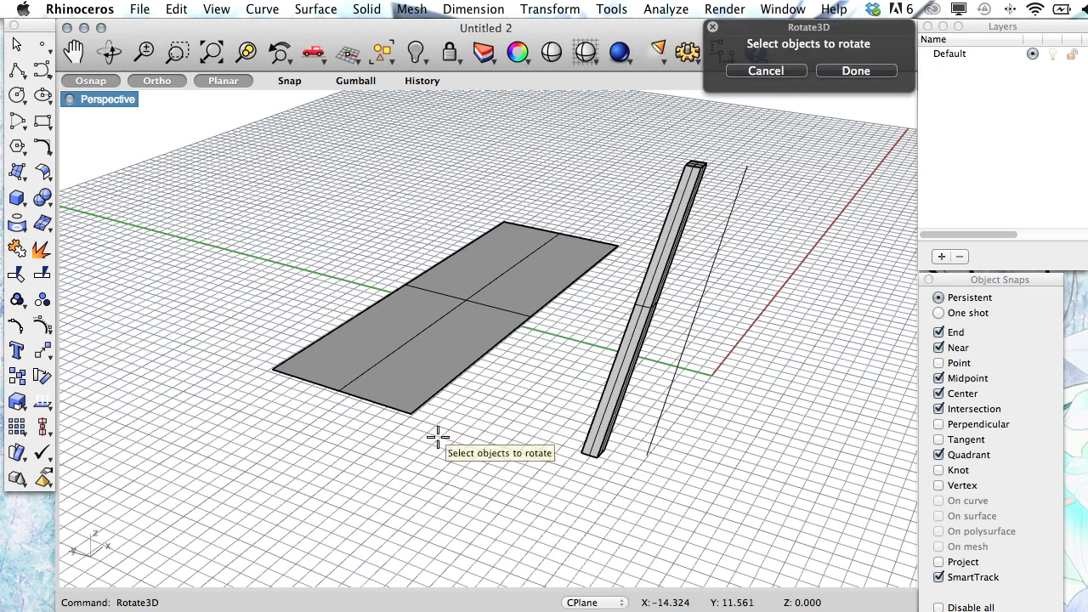
left_click(360, 381)
key("Return")
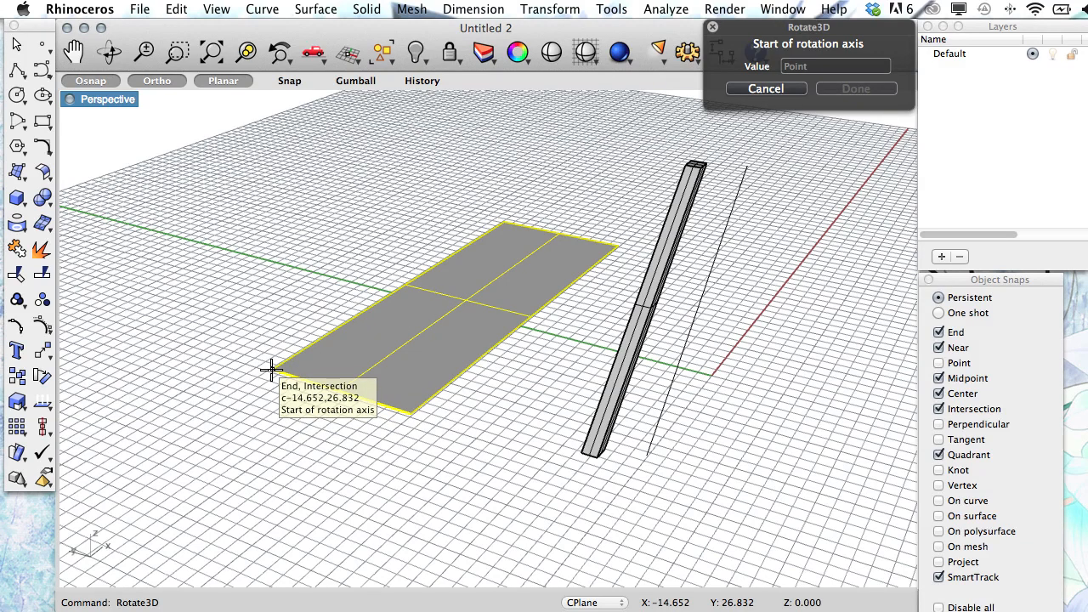
left_click(271, 369)
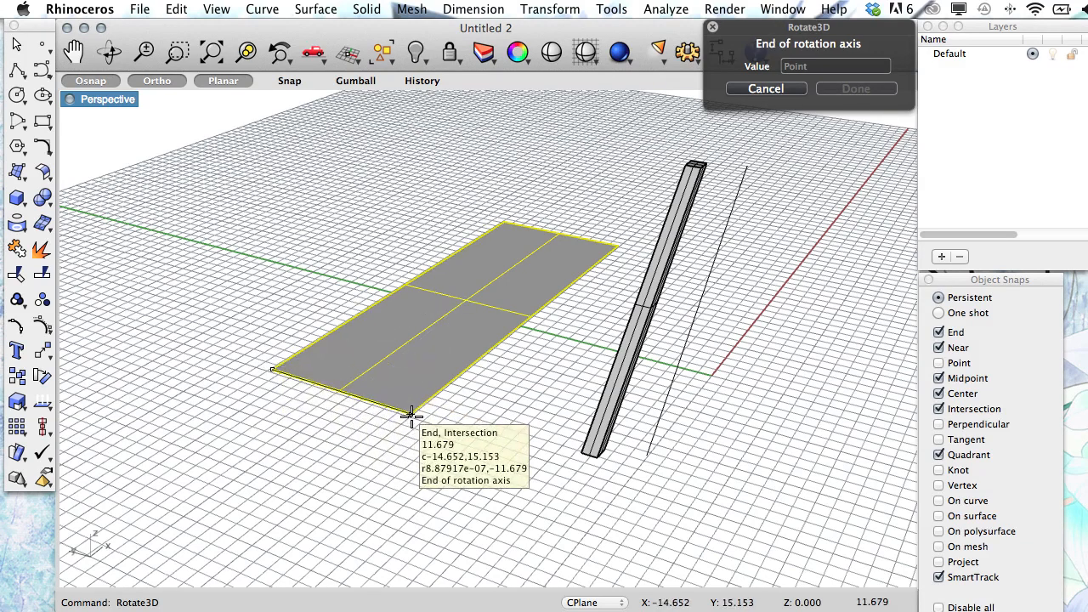
left_click(411, 414)
left_click(514, 208)
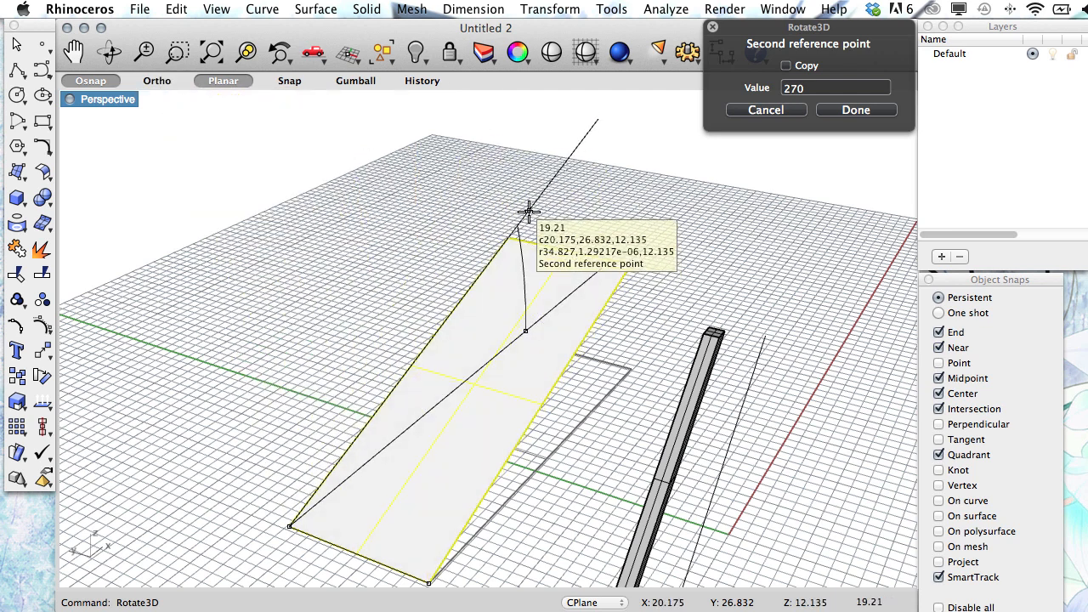
type("30")
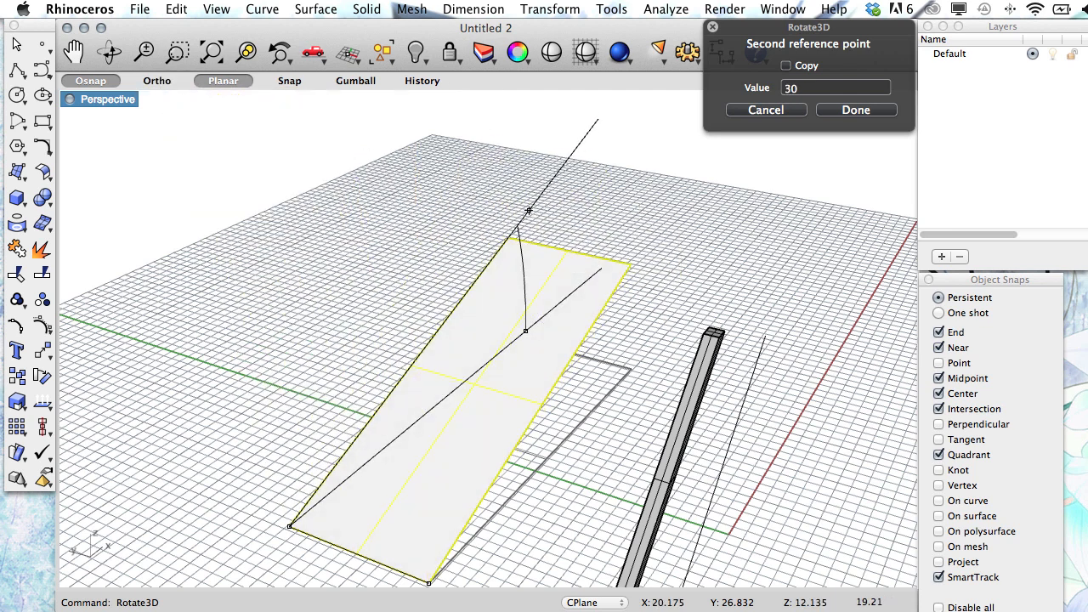
key("Return")
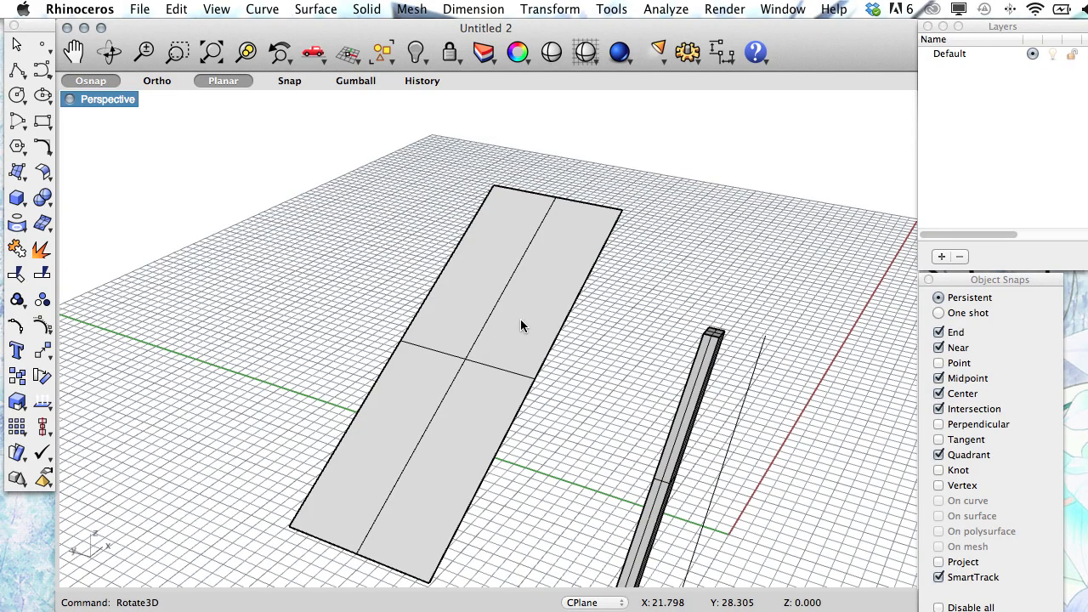
Draw a diagonal line across the tilted plane, from its raised corner farthest from the bar to the opposite ground corner.
right_click_drag(439, 409, 422, 477)
type("Line")
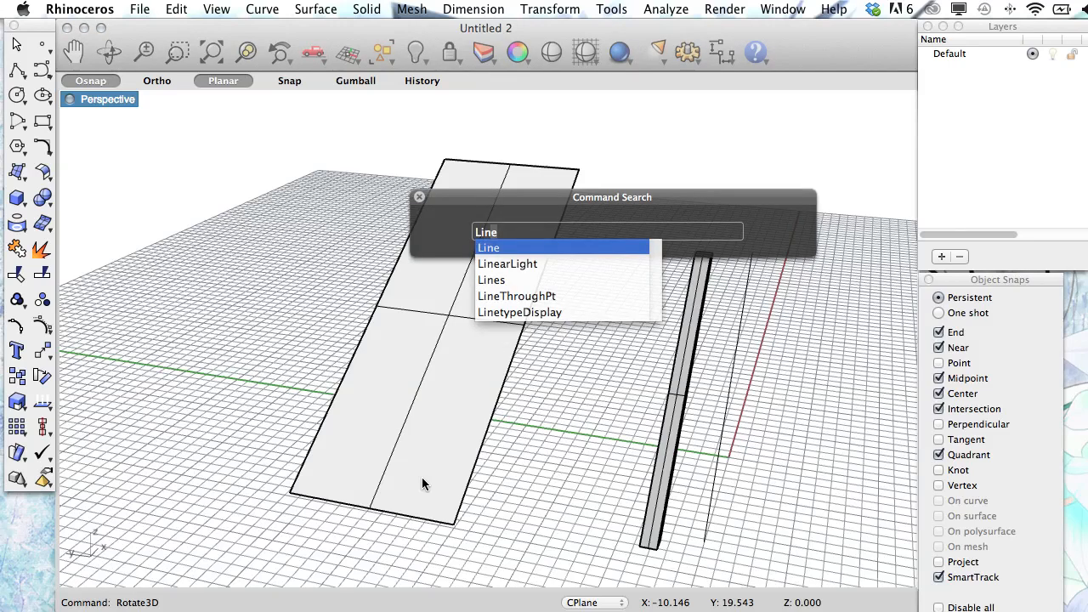
key("Return")
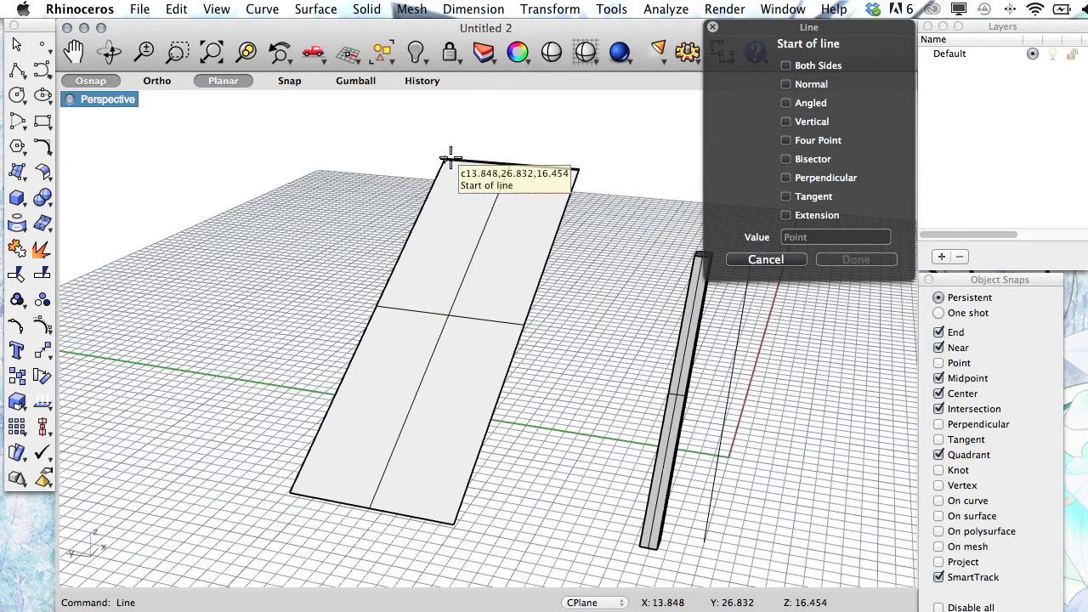
left_click(449, 159)
left_click(453, 523)
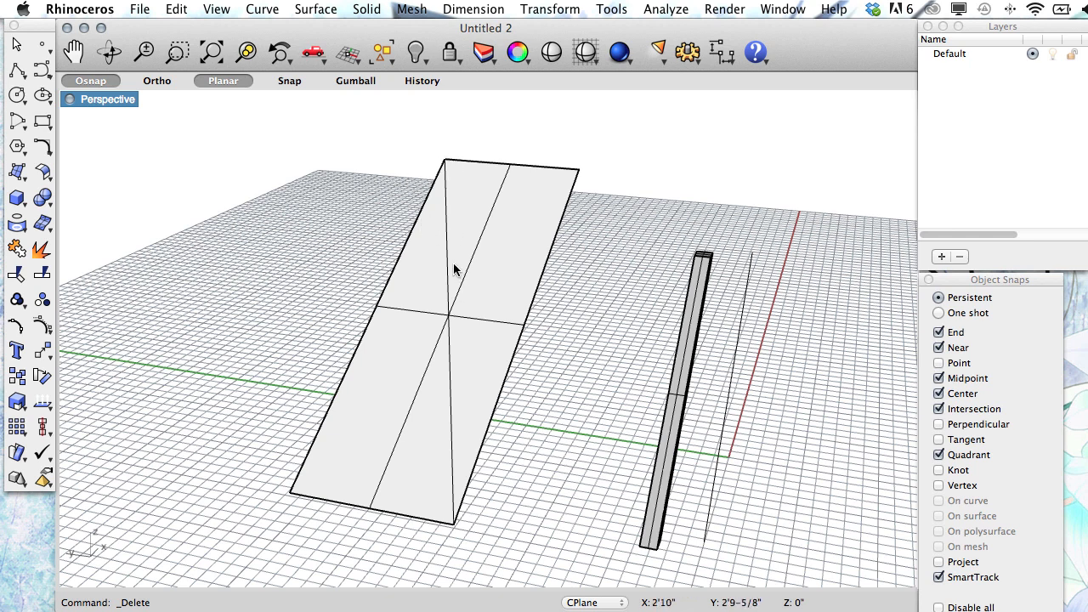
Offset the diagonal line by a distance of 2 toward the side away from the bar.
type("Offset")
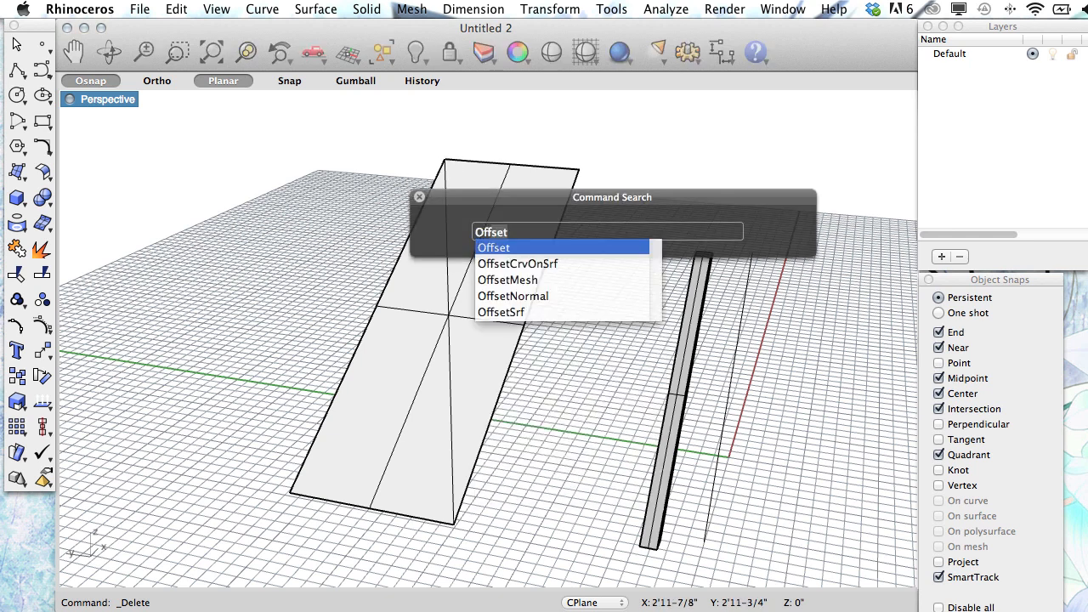
key("Return")
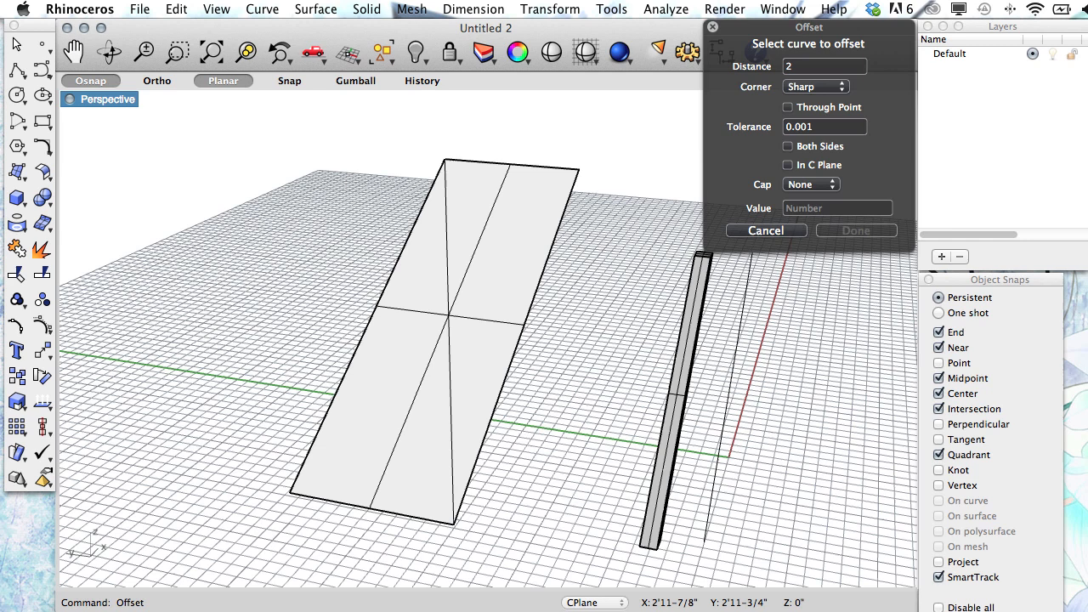
left_click(444, 223)
left_click(374, 249)
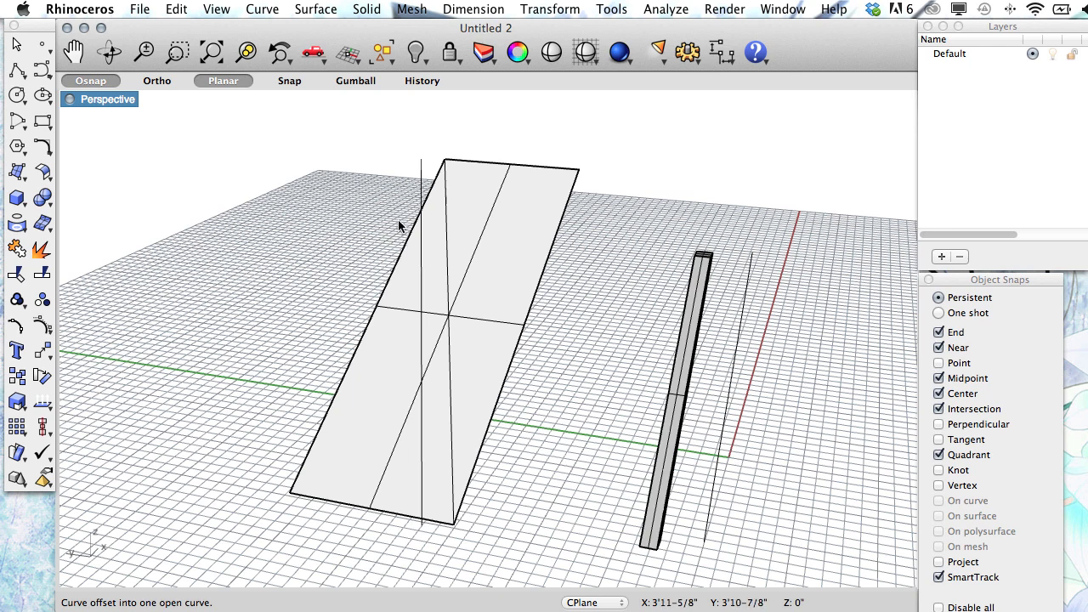
Loft a narrow surface strip between the diagonal line and its offset copy.
type("Loft")
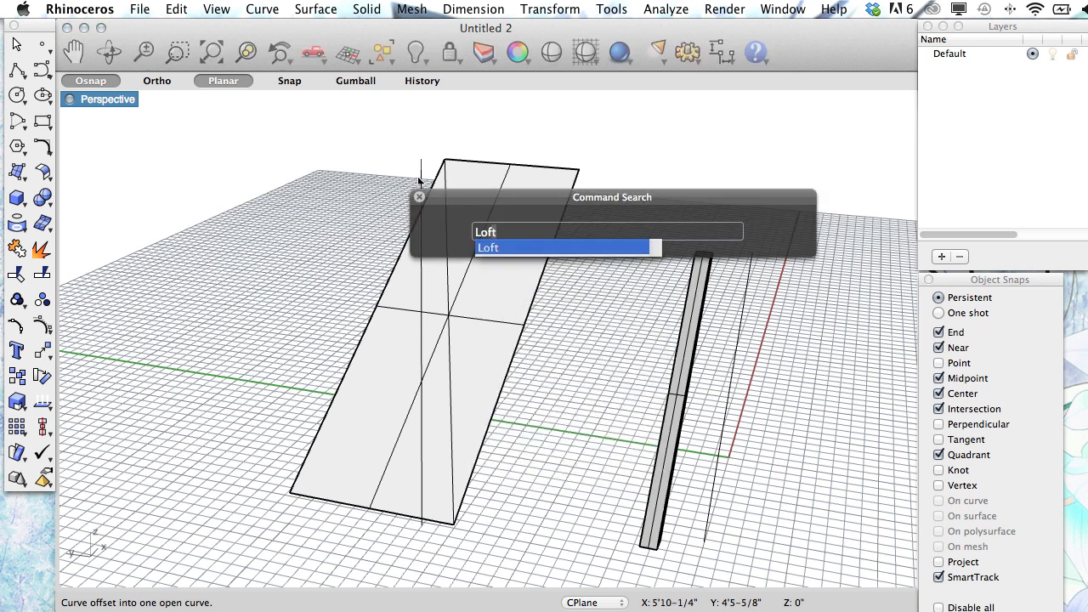
key("Return")
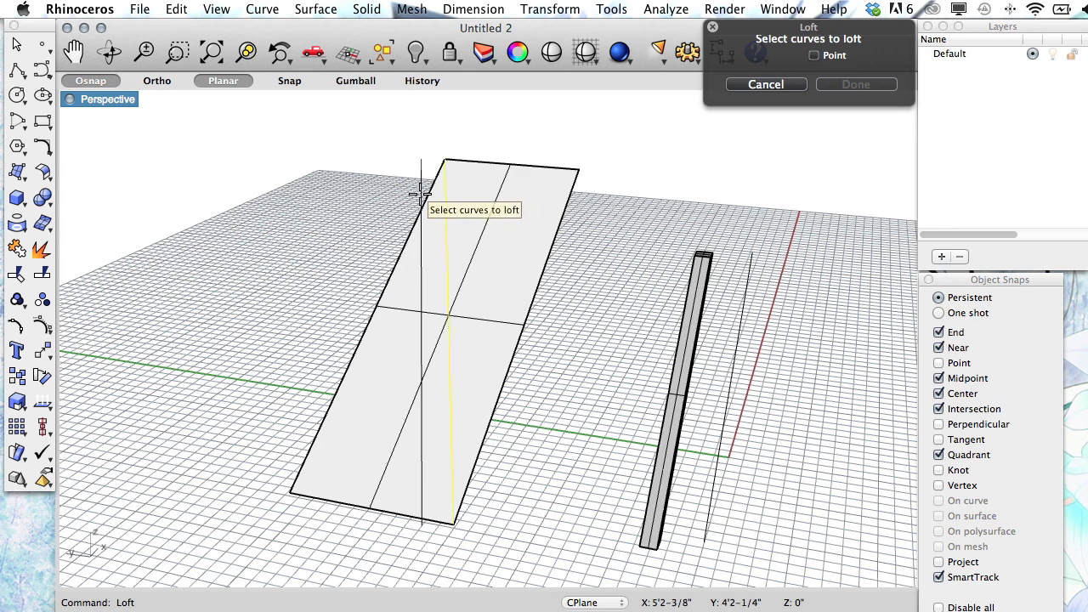
left_click(421, 194)
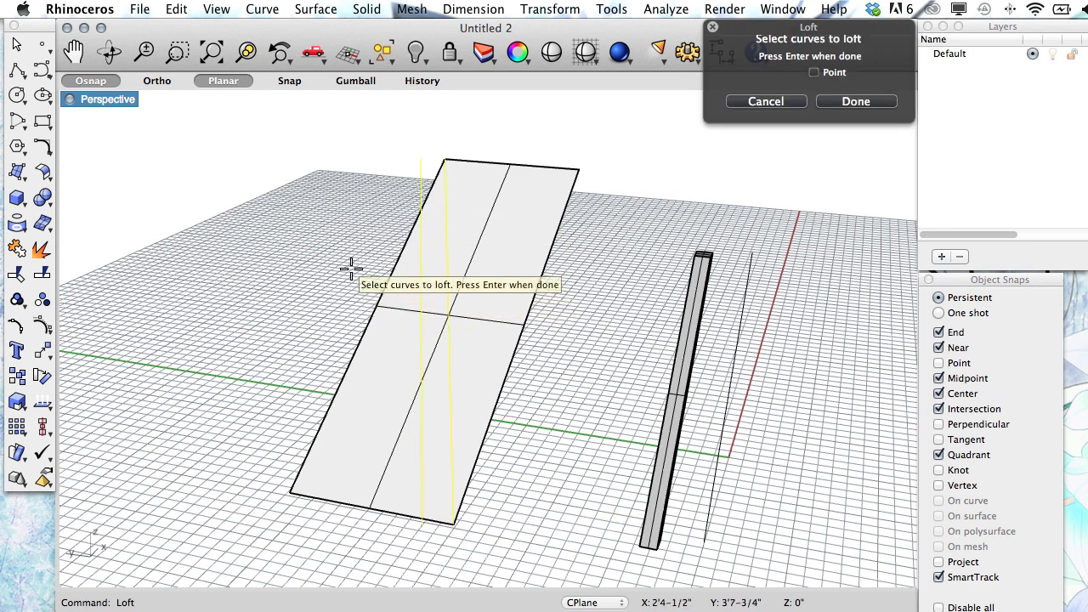
key("Return")
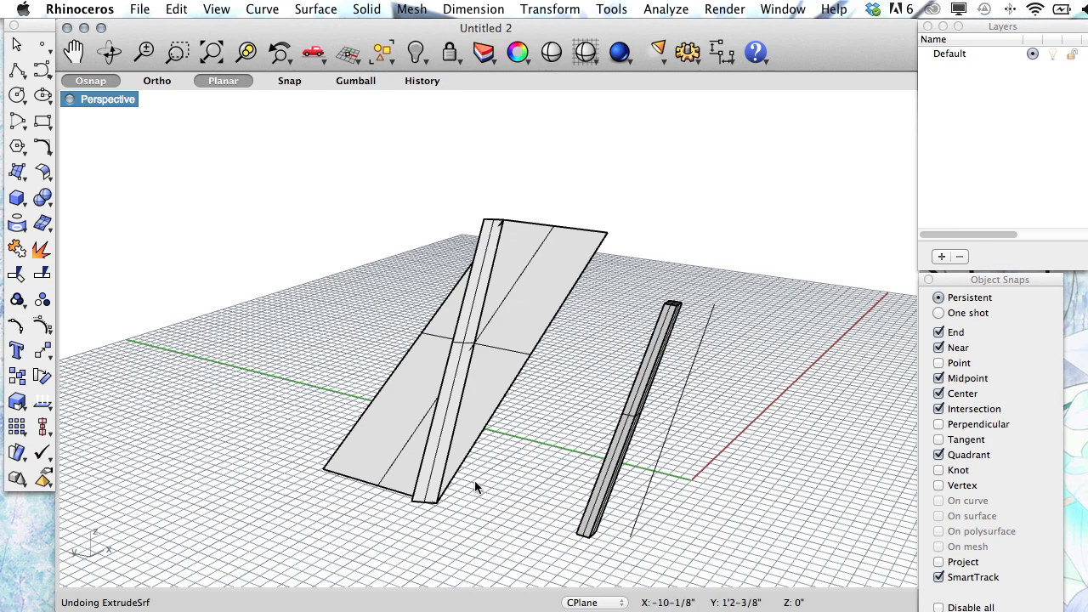
Extrude the lofted strip with ExtrudeSrf into a solid bar on the underside of the tilted plane, keeping the input surface.
right_click_drag(519, 491, 478, 488)
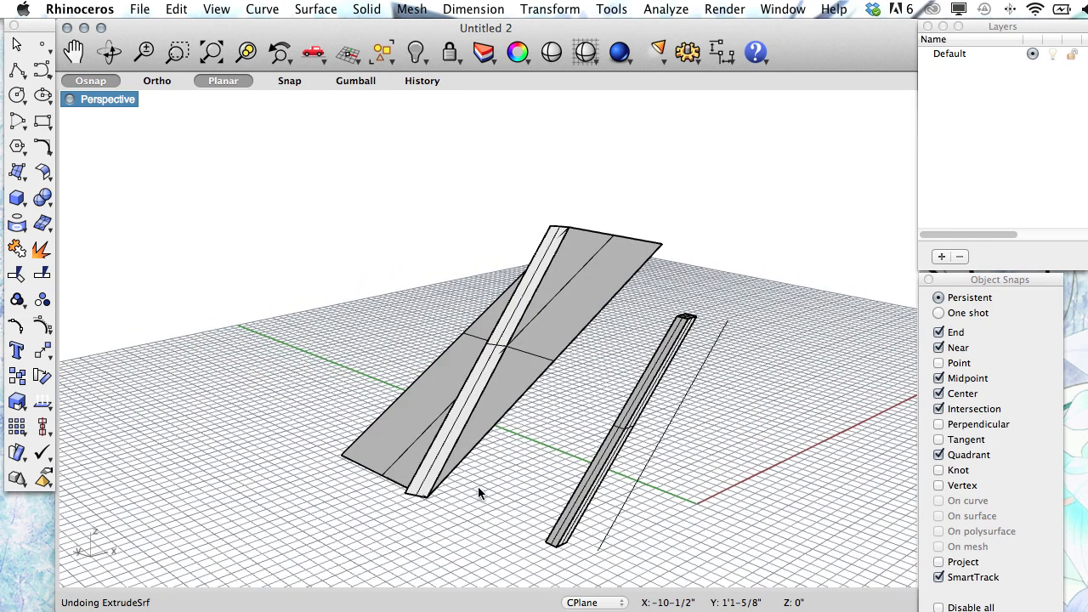
type("ExtrudeCrv")
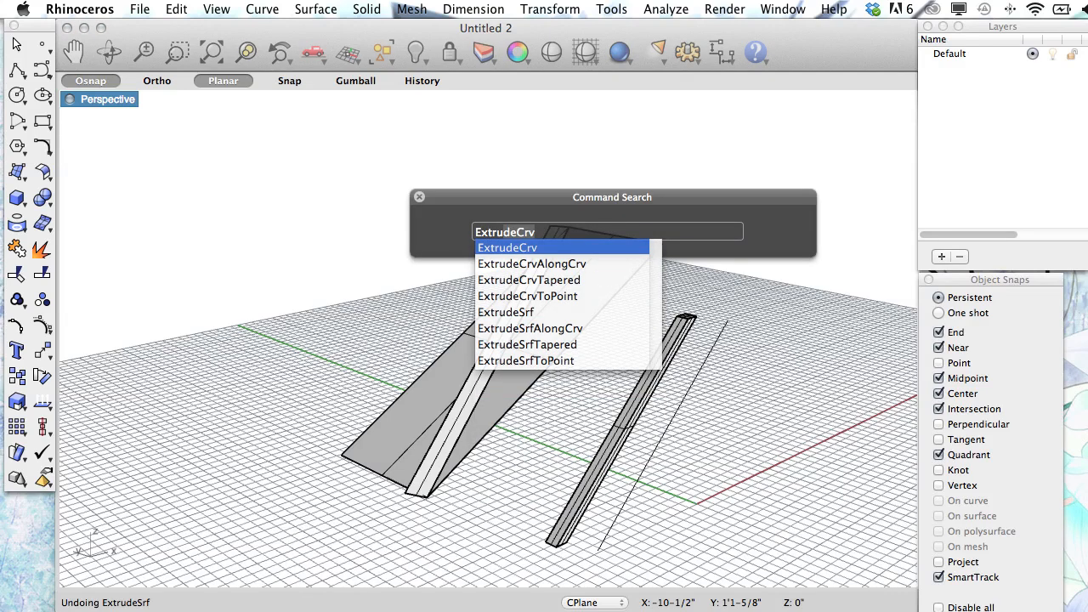
left_click(516, 313)
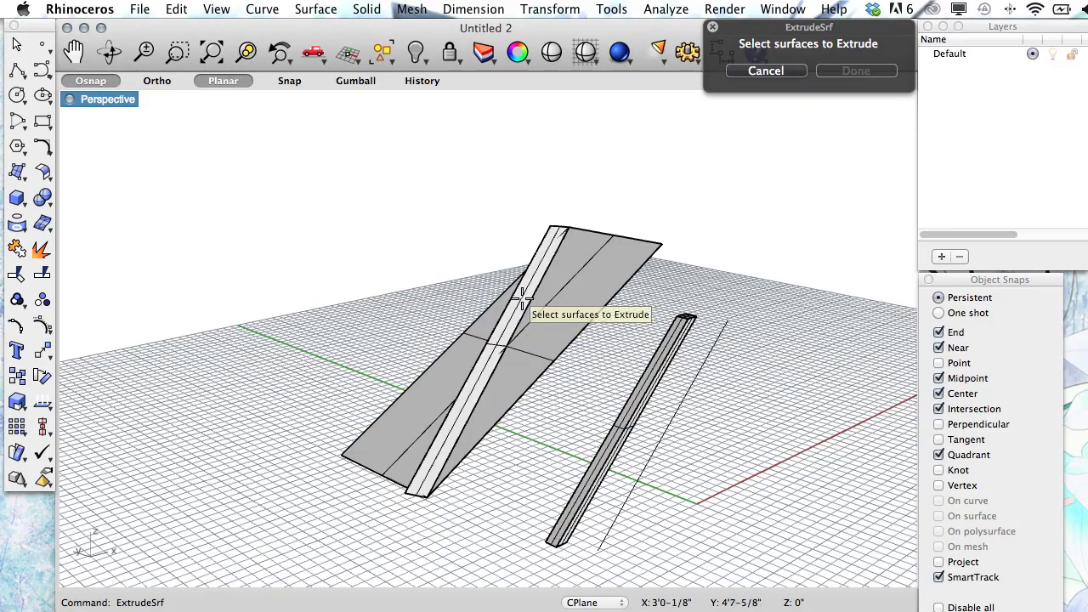
left_click(520, 298)
key("Return")
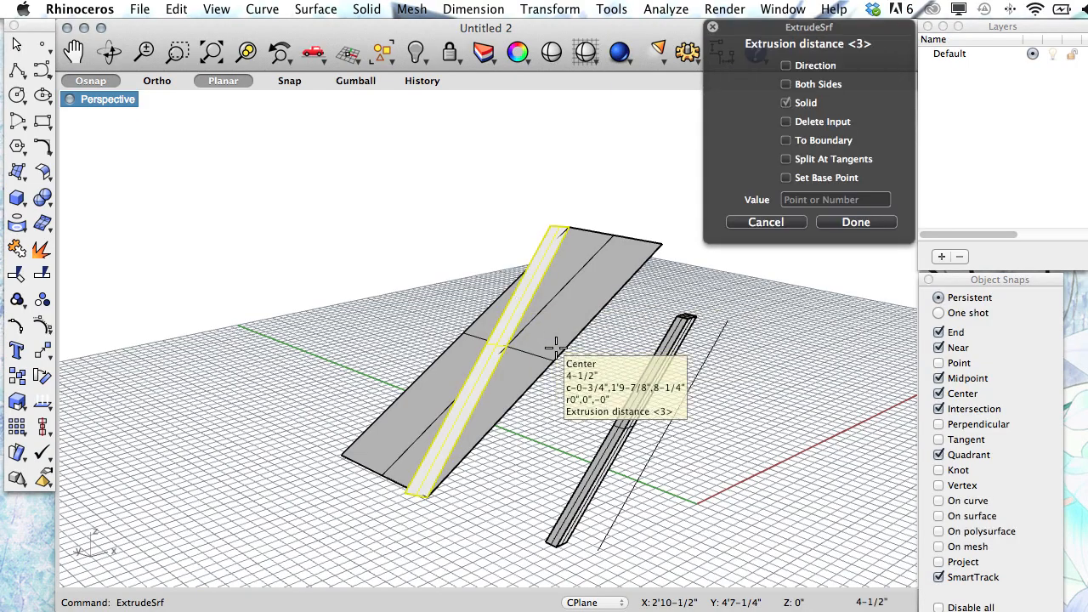
right_click_drag(575, 360, 464, 377)
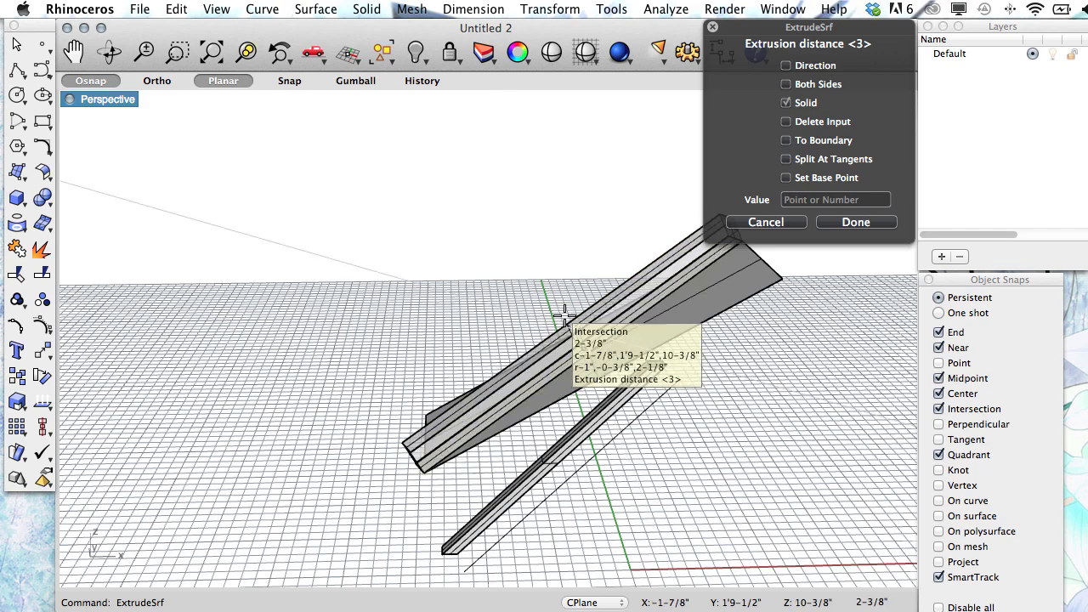
left_click(564, 316)
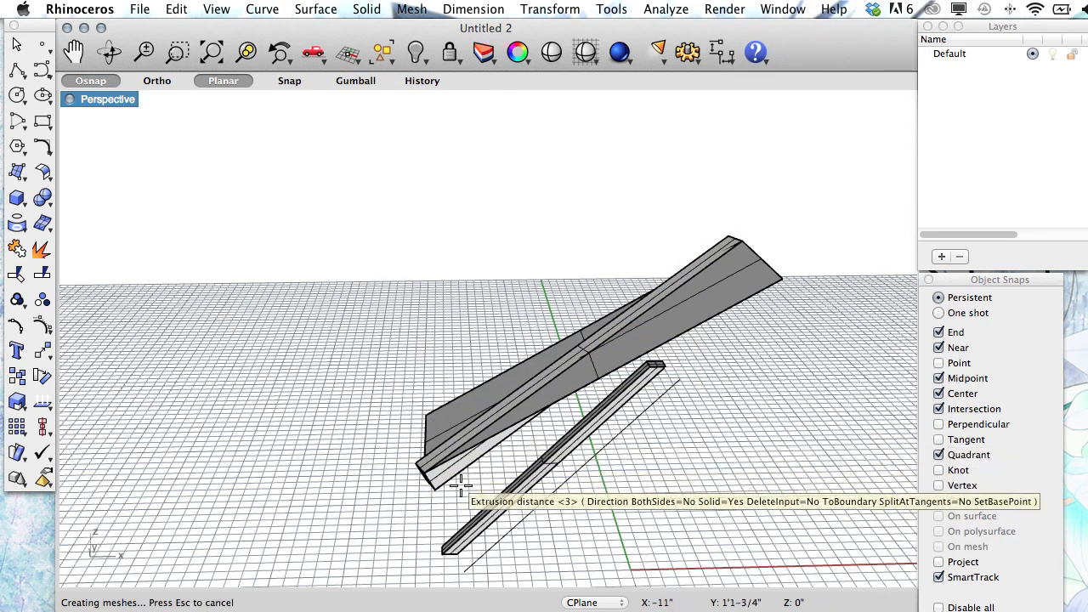
right_click_drag(459, 486, 602, 413)
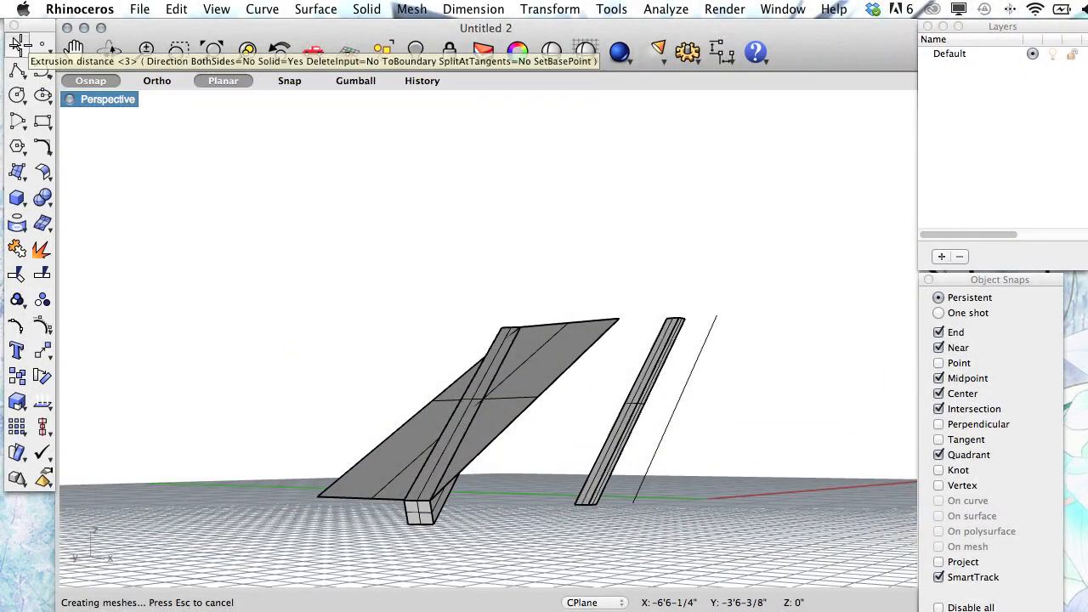
Delete the tilted rectangular plane and the leftover lofted strip so only the extruded solid bar remains there.
left_click(551, 355)
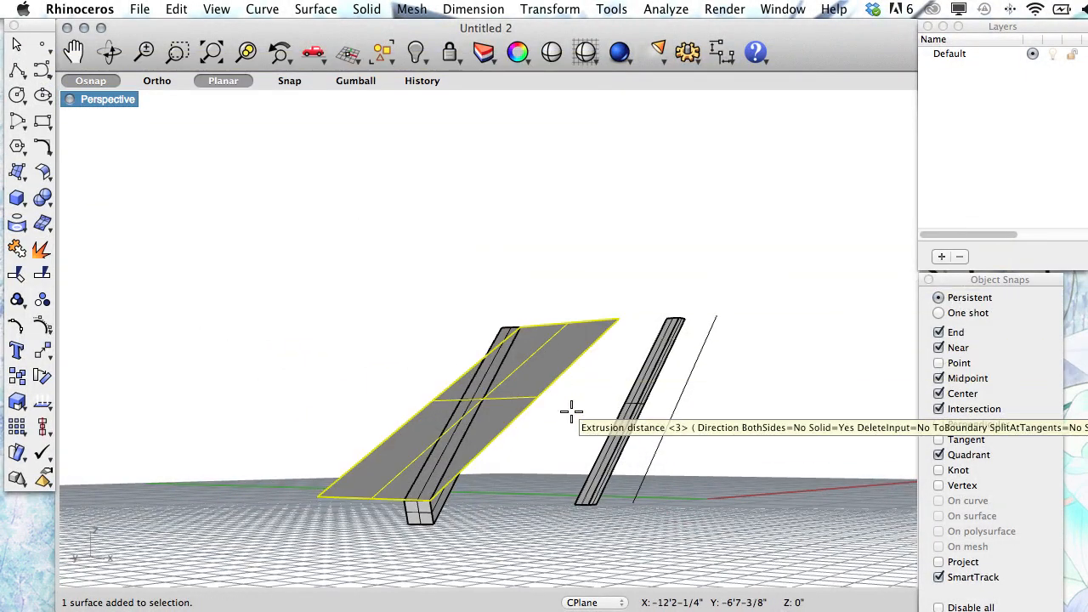
key("Delete")
left_click(468, 403)
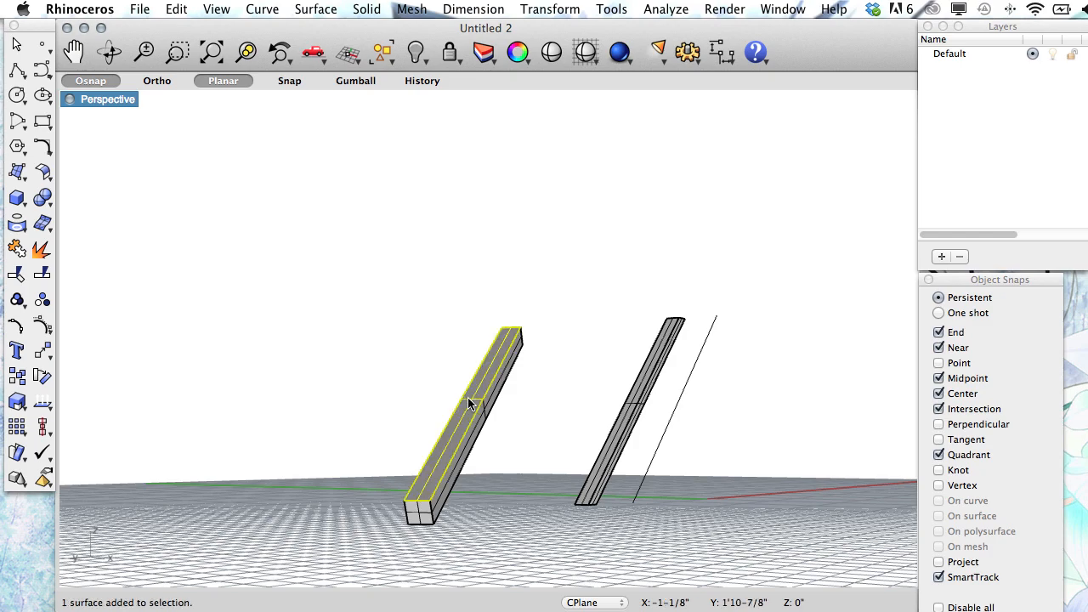
key("Delete")
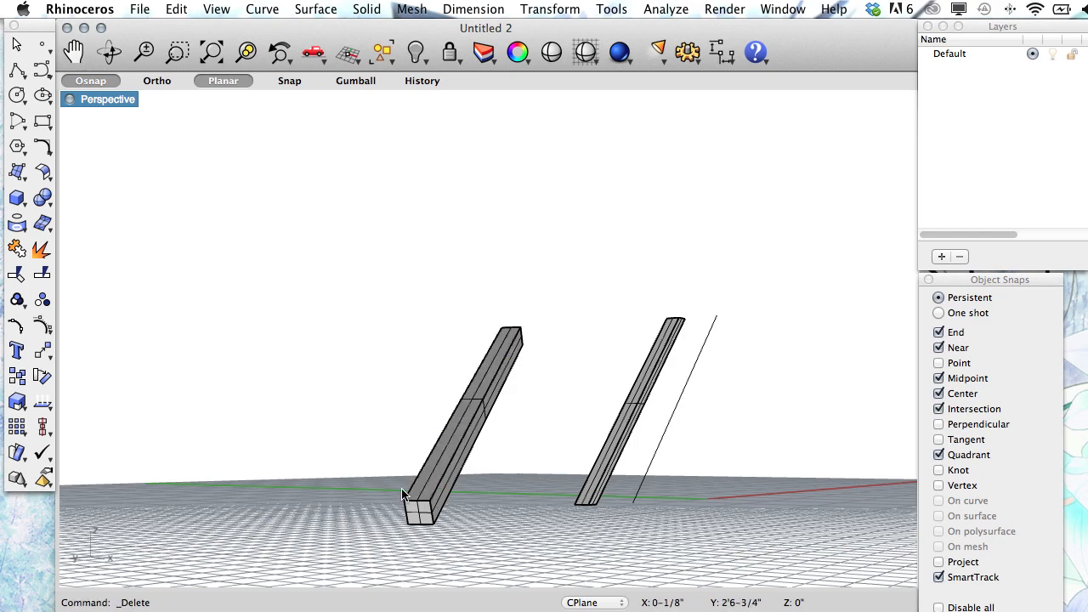
Use MoveEdge to shift the upper edge of the large bar's lower end about 3-1/2" down along the slope, making its end horizontal.
right_click_drag(405, 500, 632, 506)
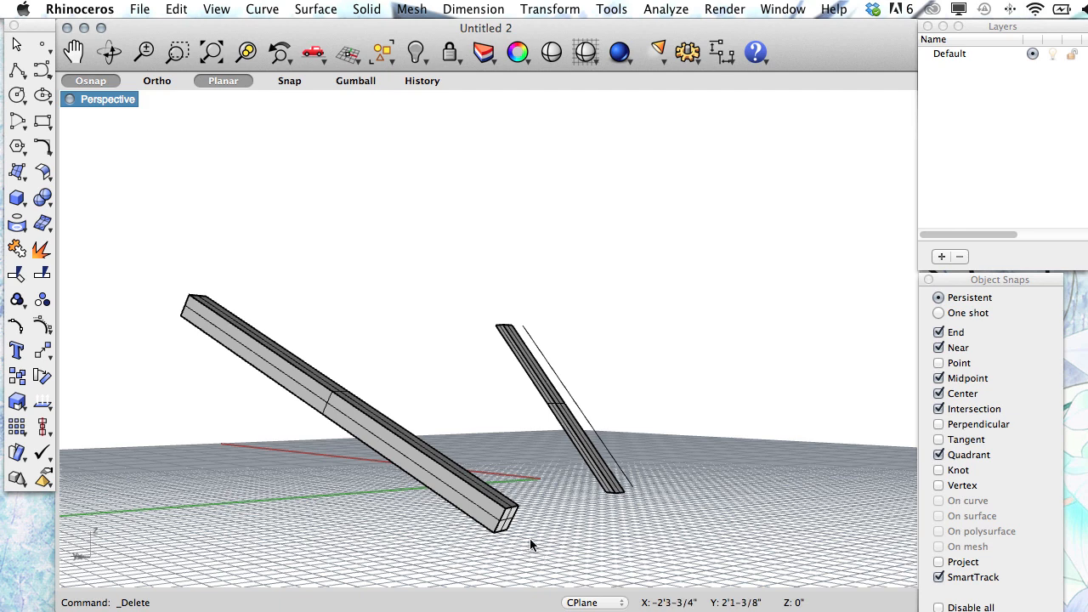
type("Move")
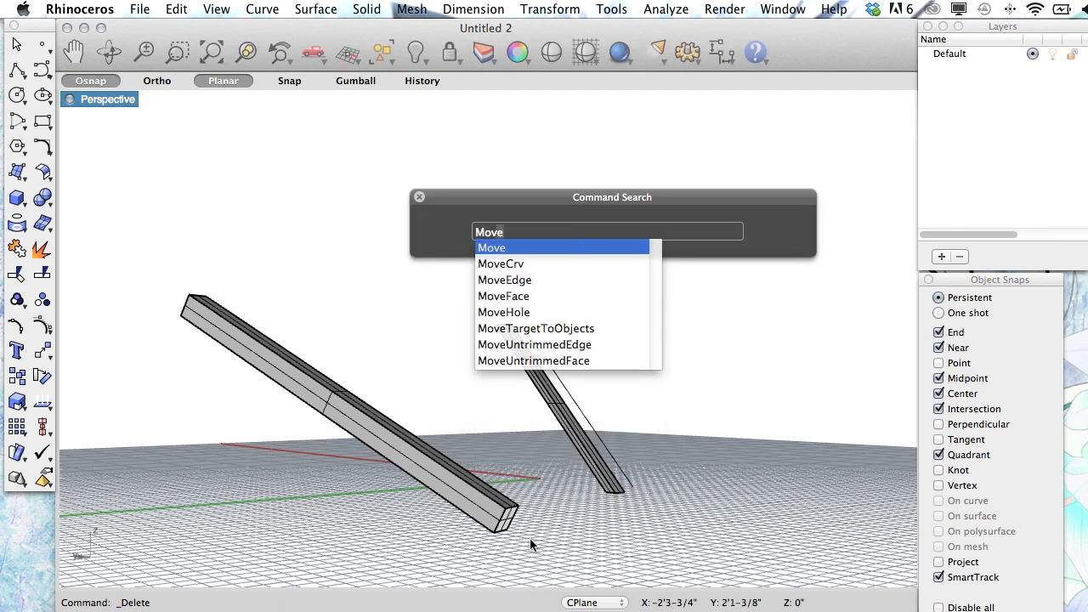
left_click(516, 281)
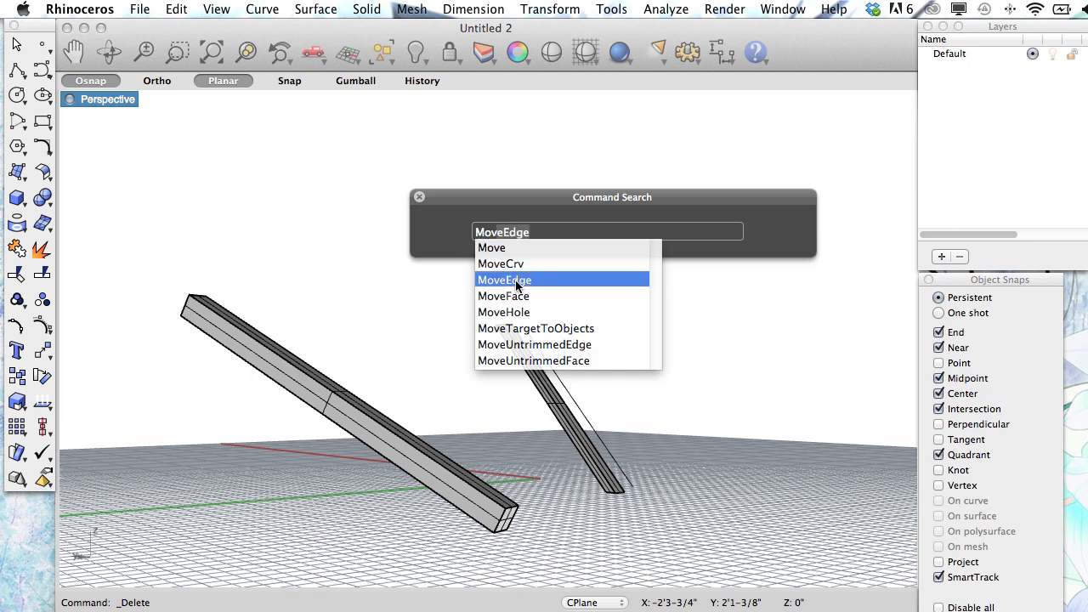
key("Return")
scroll(527, 476, "up", 5)
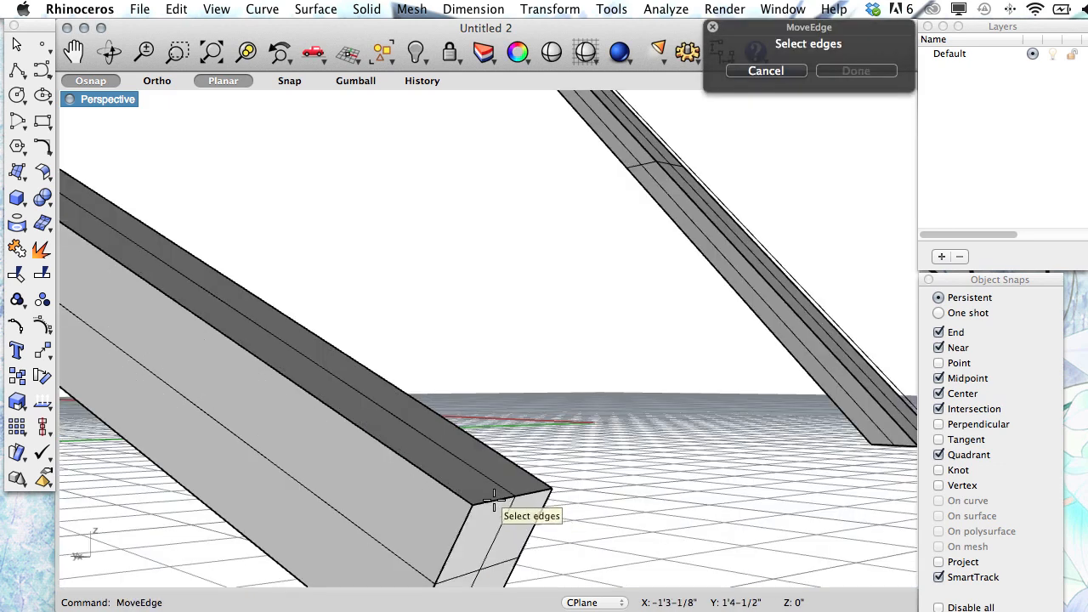
left_click(494, 500)
key("Return")
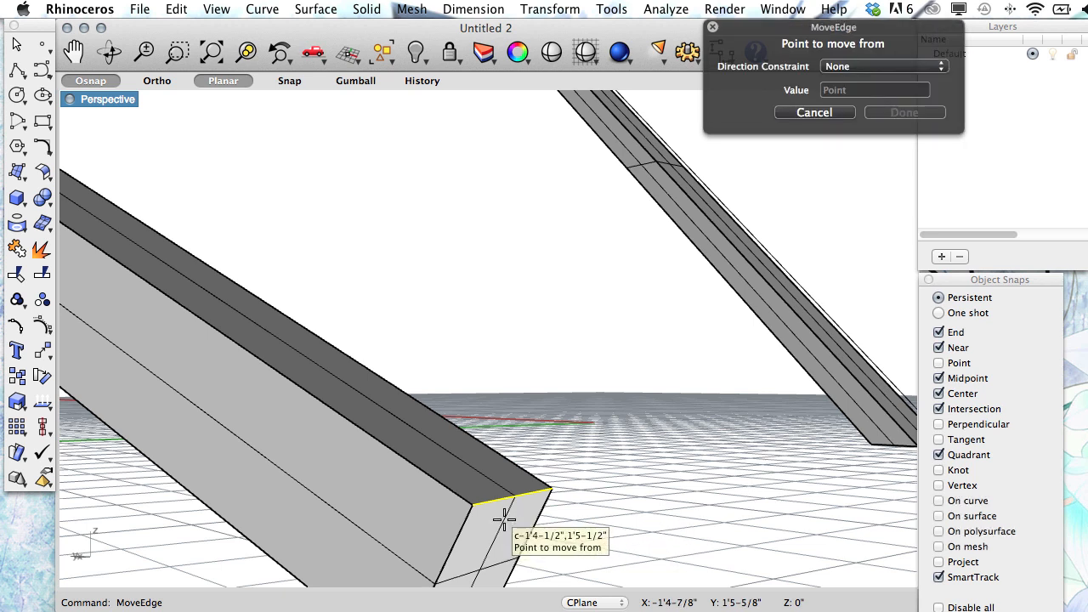
scroll(517, 529, "down", 5)
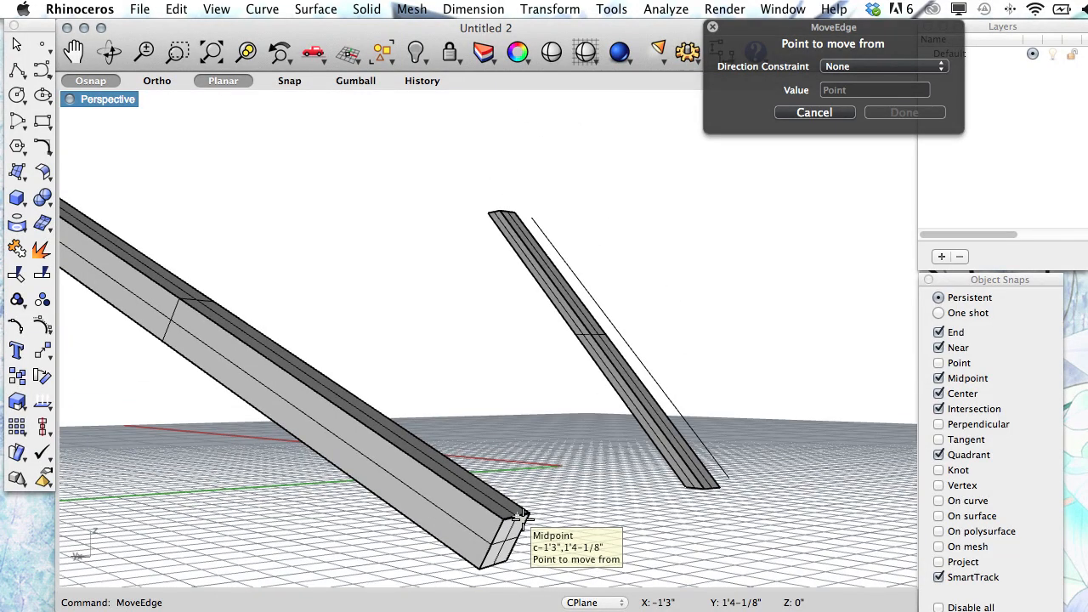
left_click(418, 459)
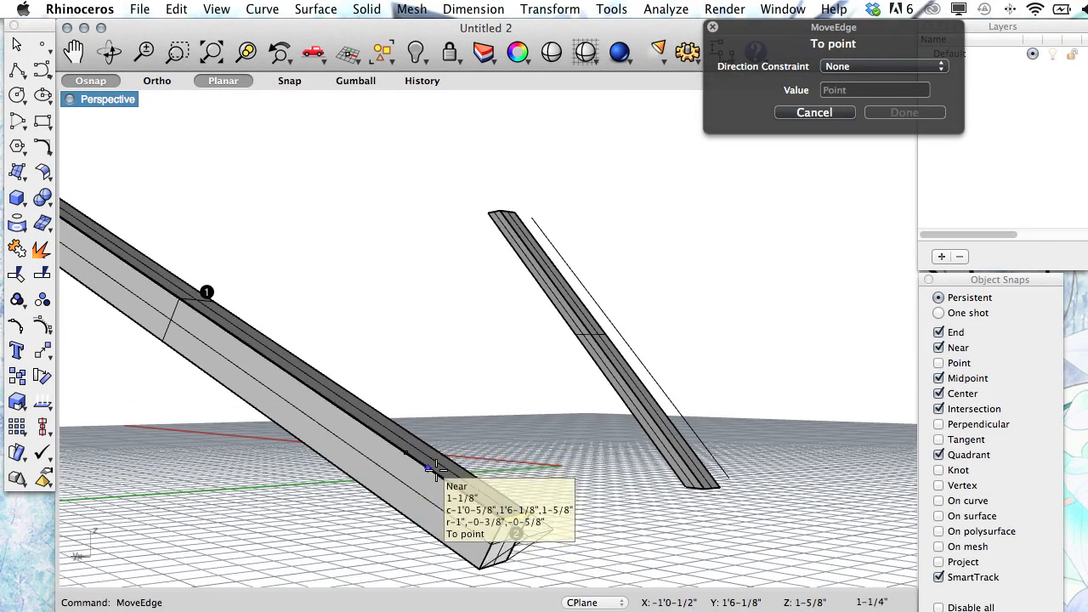
right_click_drag(466, 497, 526, 475)
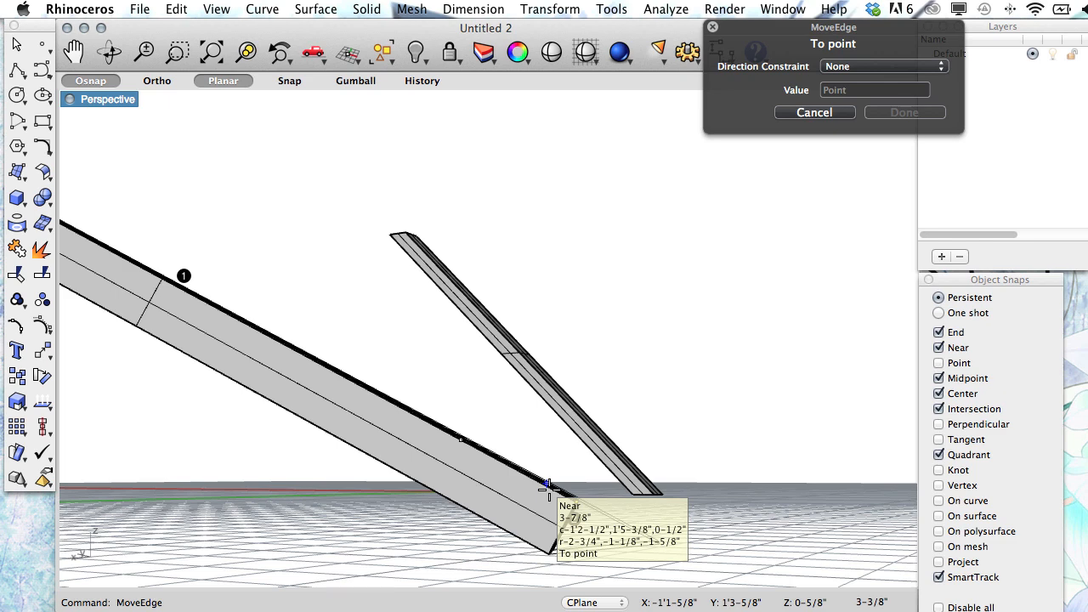
right_click_drag(546, 486, 533, 491)
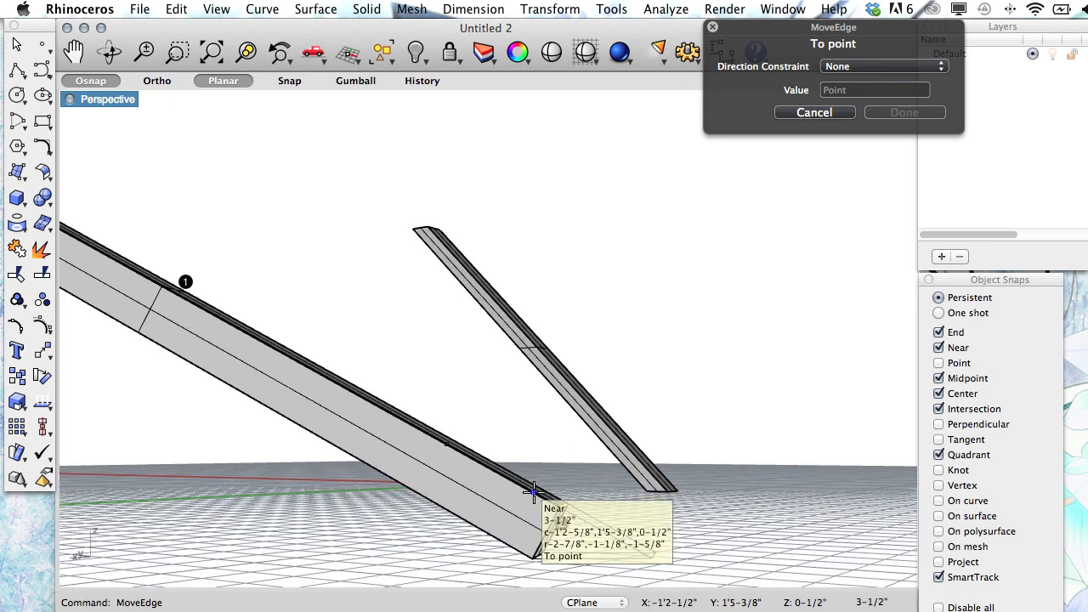
left_click(534, 492)
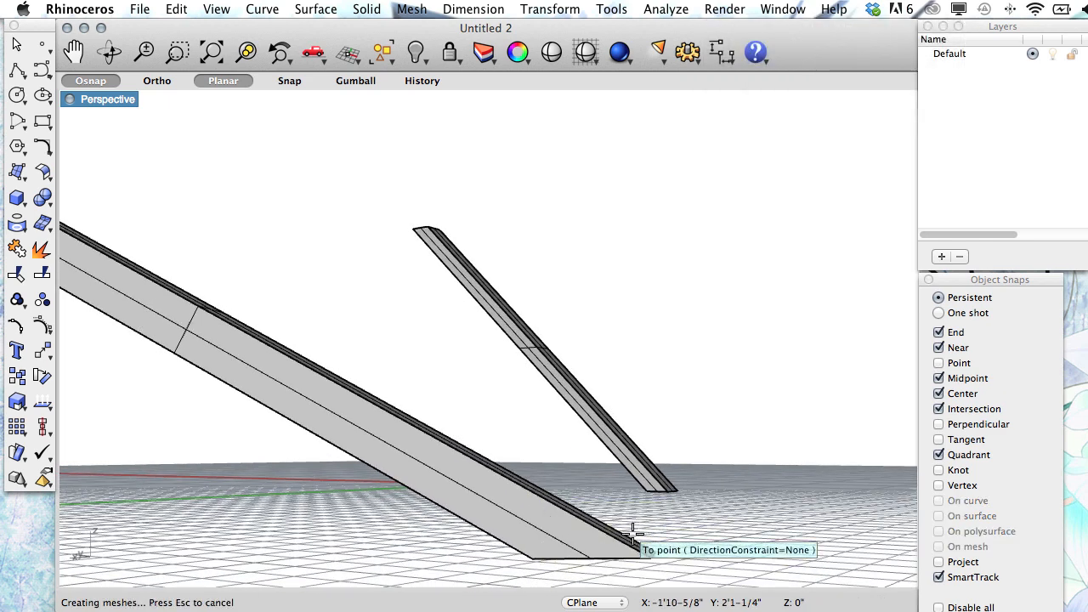
Create a box about 1'7" by 8-3/4" and 9-1/8" high on open ground in front of the two bars.
right_click_drag(632, 529, 654, 522)
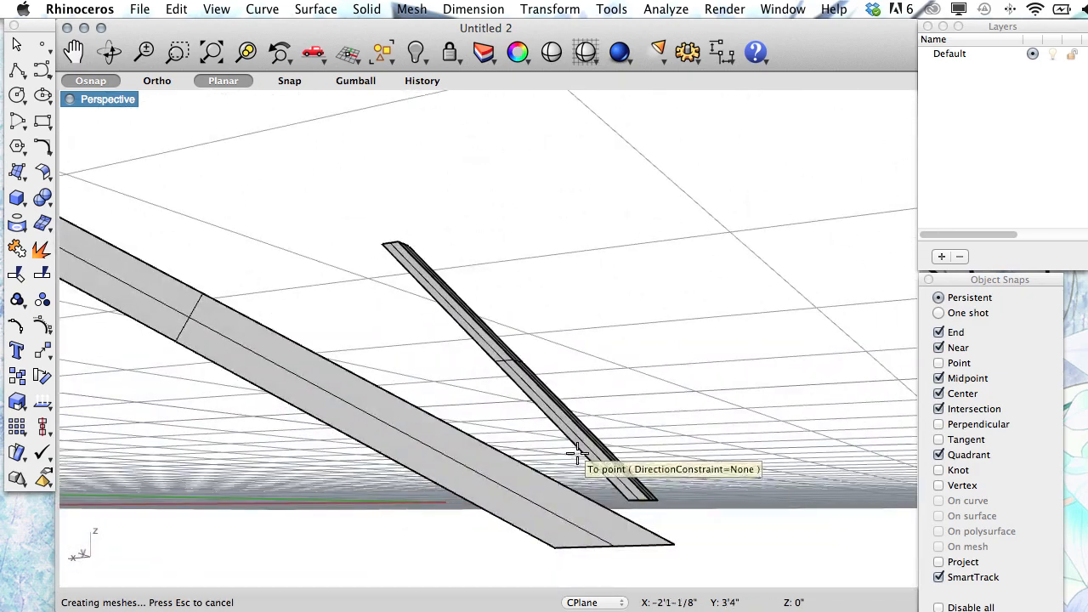
right_click_drag(578, 443, 451, 427)
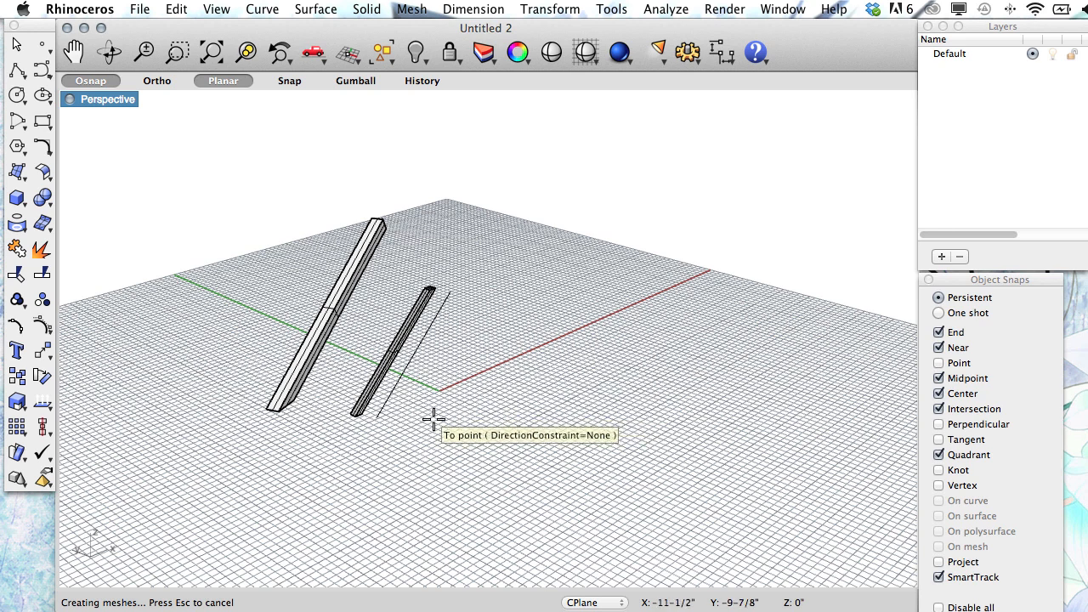
left_click(16, 197)
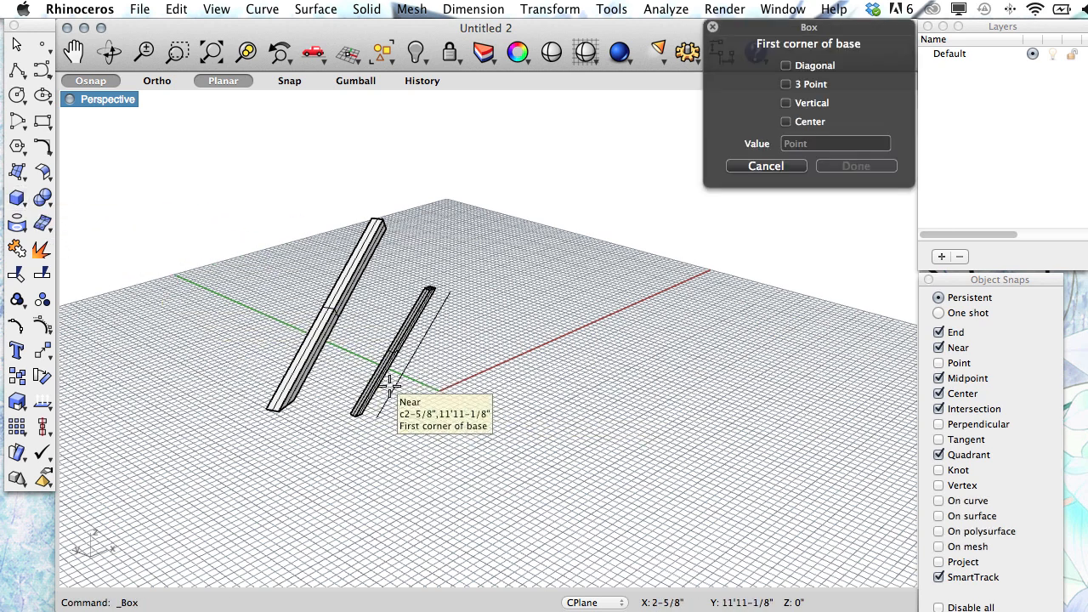
left_click(461, 519)
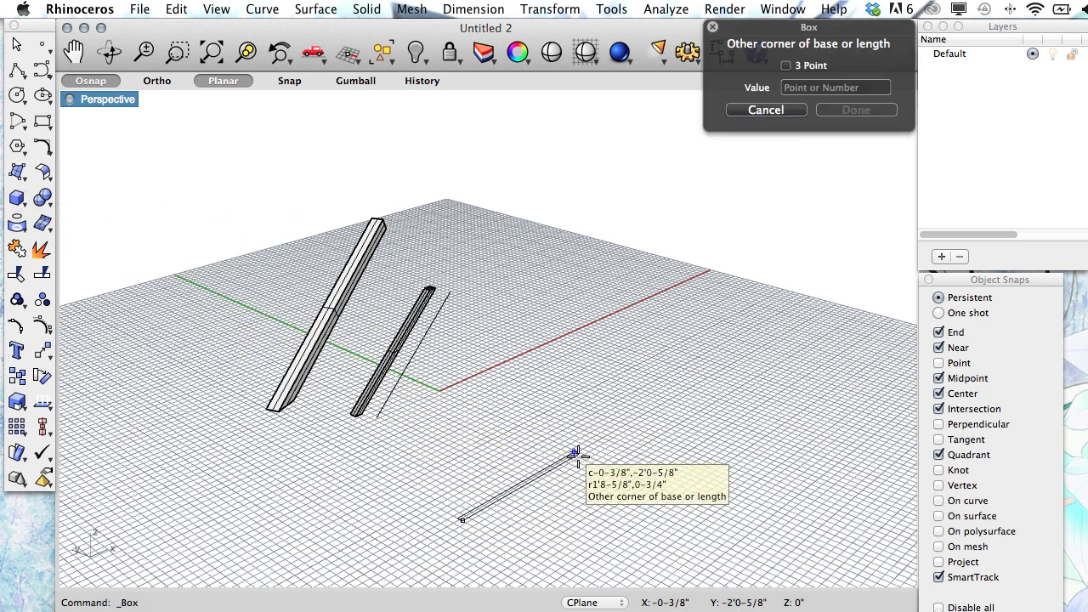
left_click(627, 483)
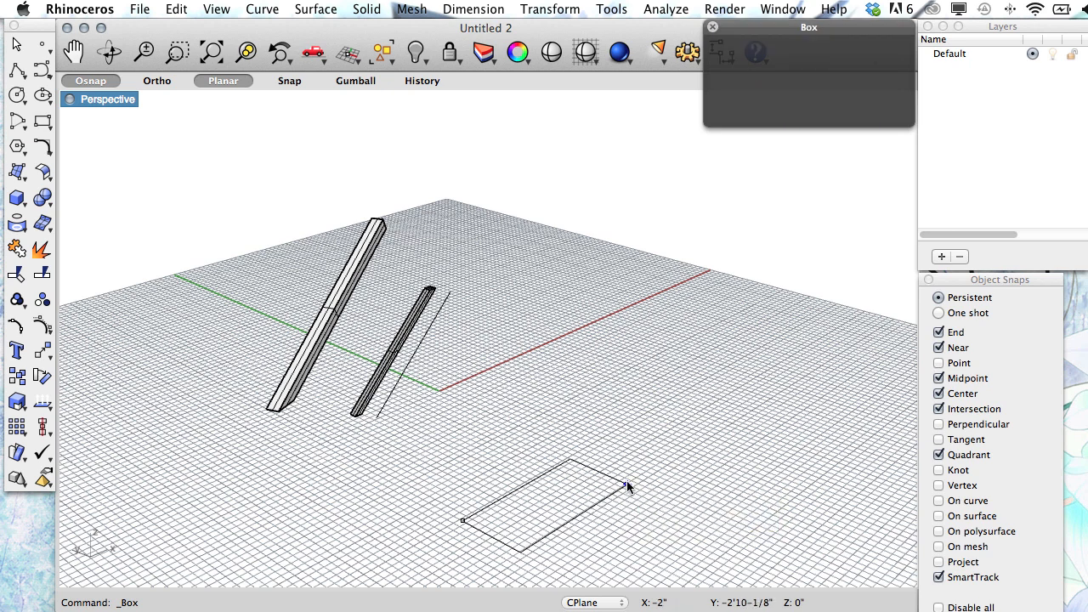
left_click(632, 413)
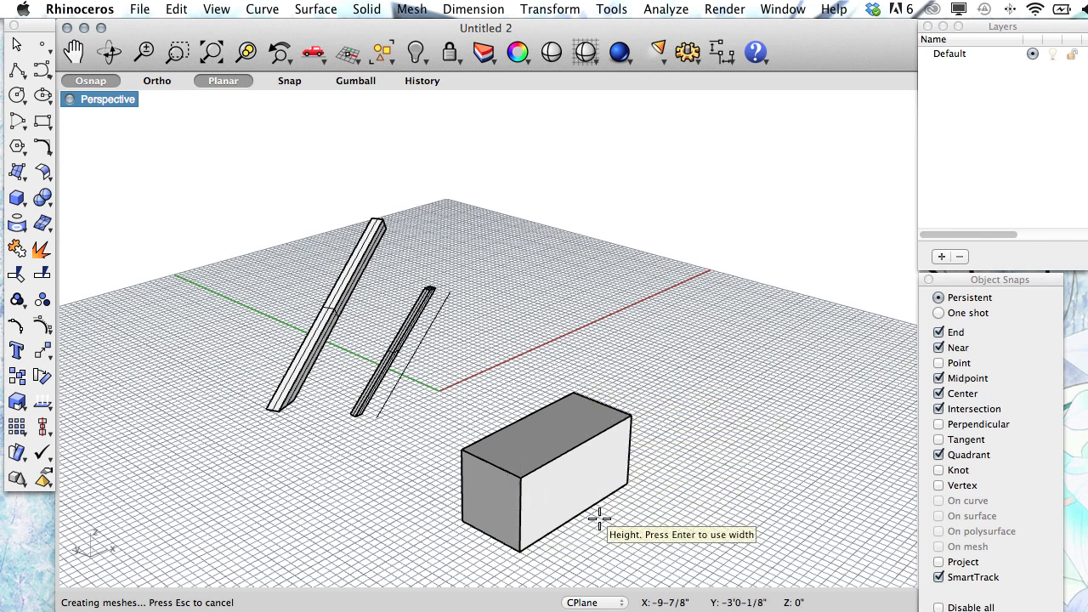
Duplicate six connected edges of the box with DupEdge, forming an open path around its top, front and bottom.
type("DupBorder")
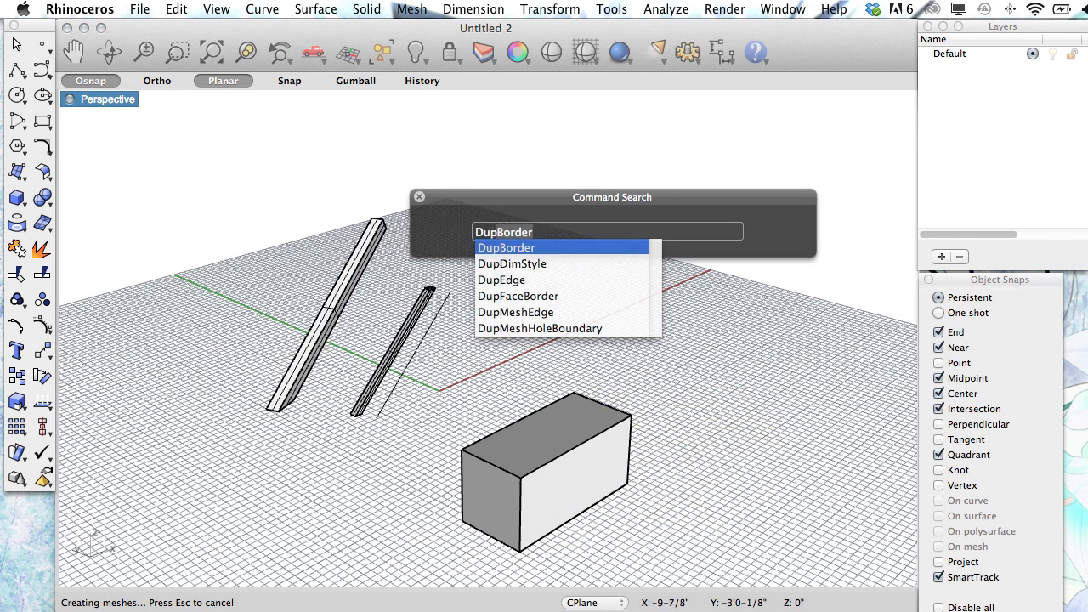
key("Down")
key("Down")
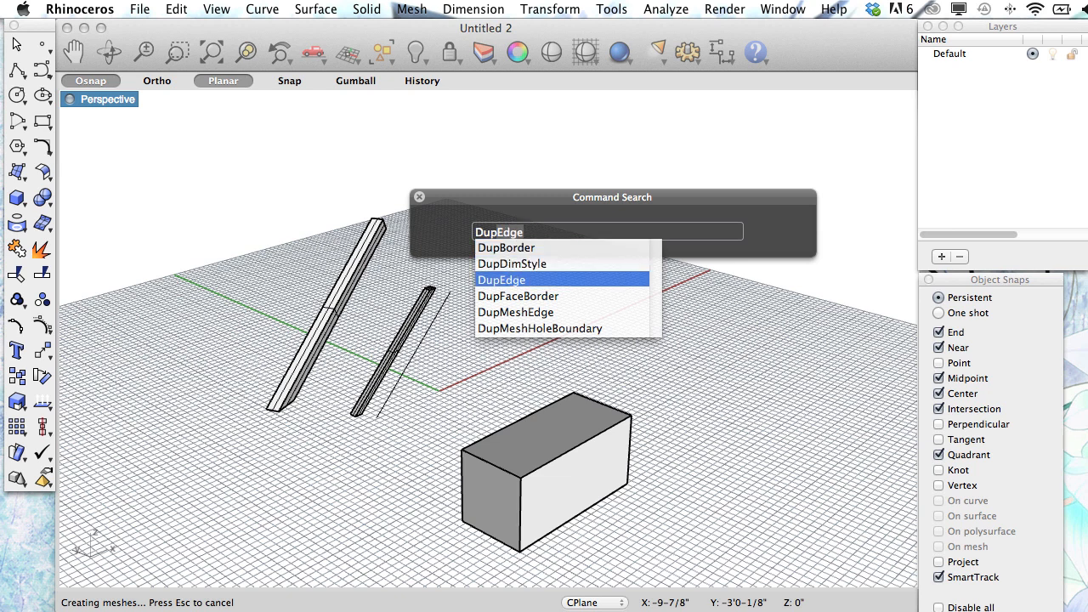
key("Return")
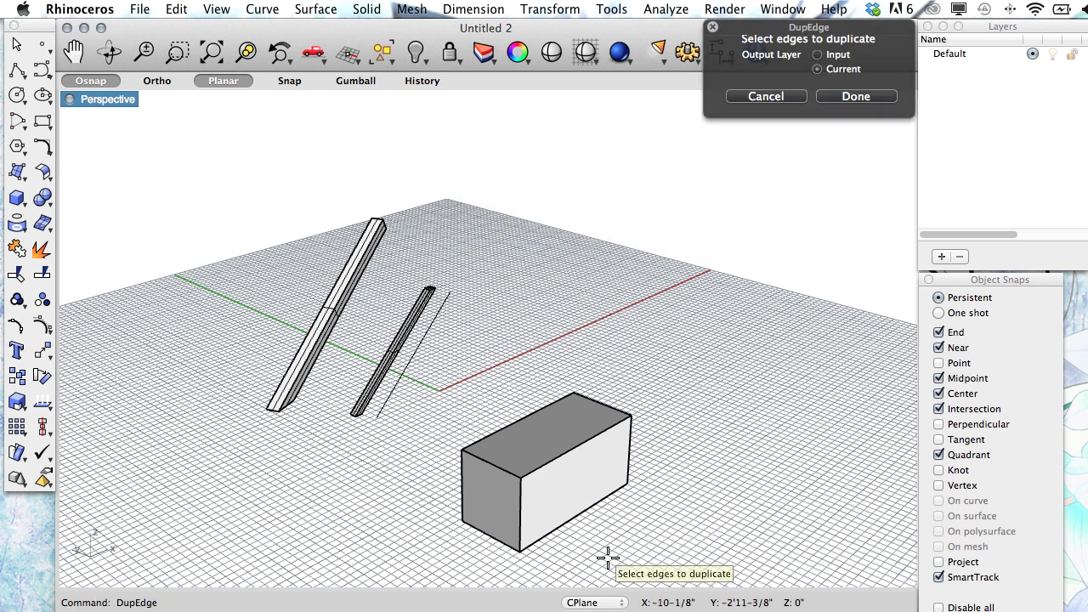
left_click(605, 406)
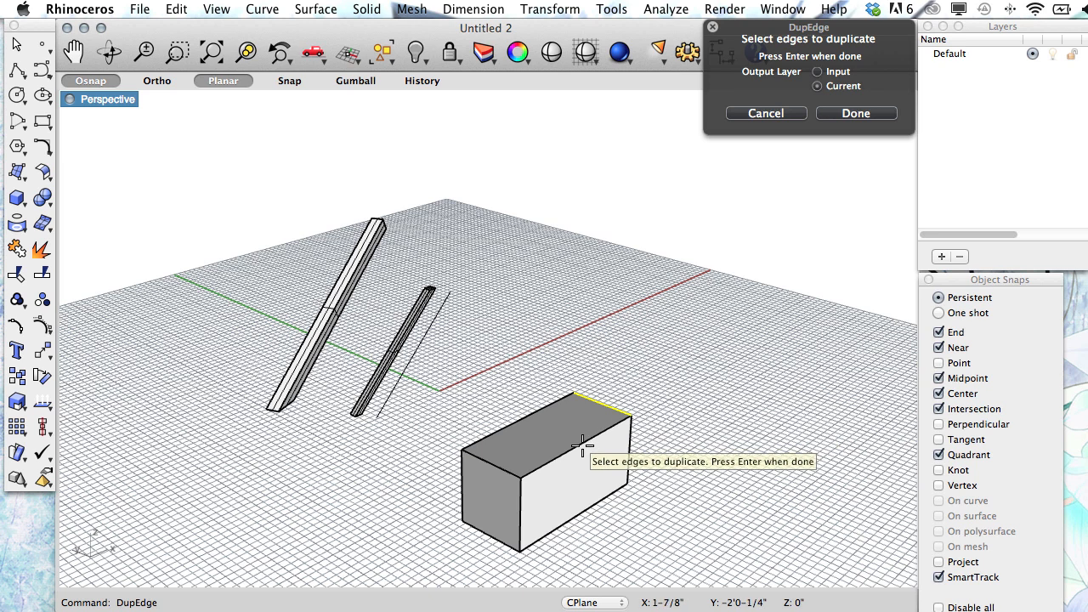
left_click(580, 444)
left_click(519, 520)
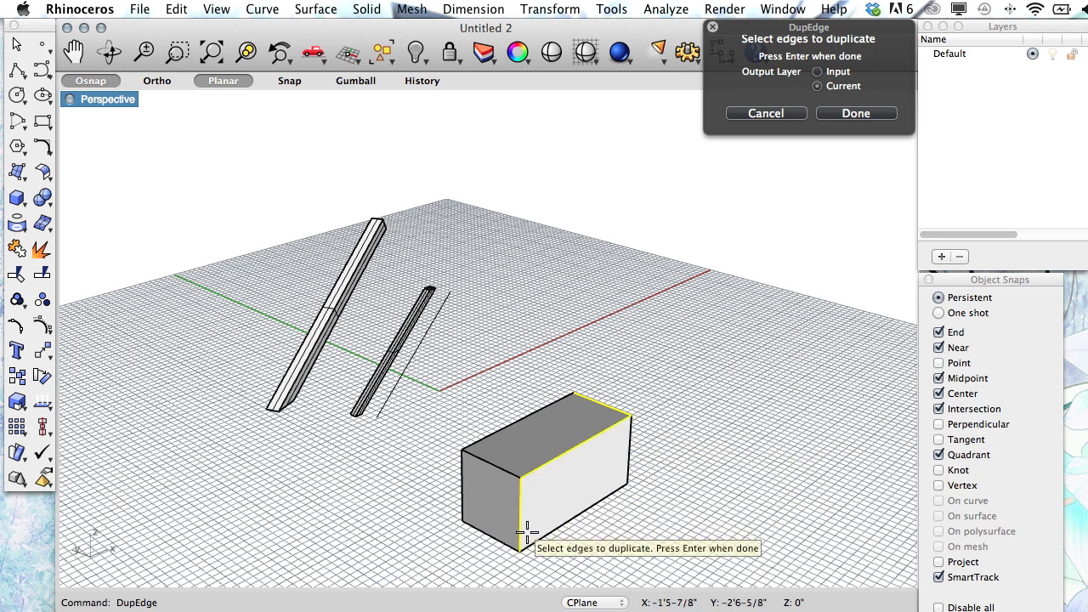
left_click(568, 519)
left_click(503, 430)
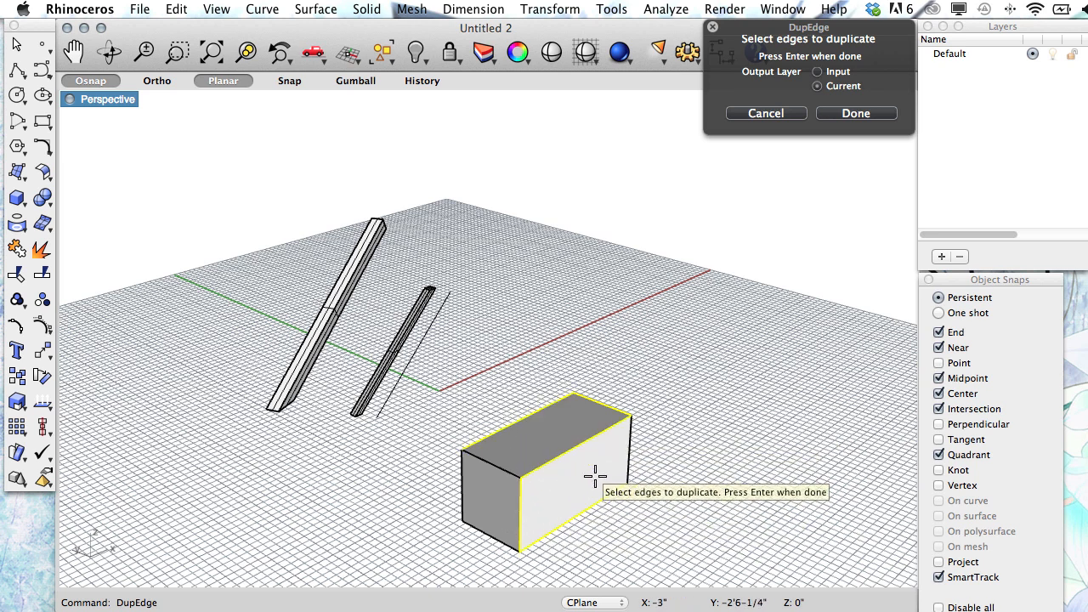
right_click_drag(593, 476, 436, 498)
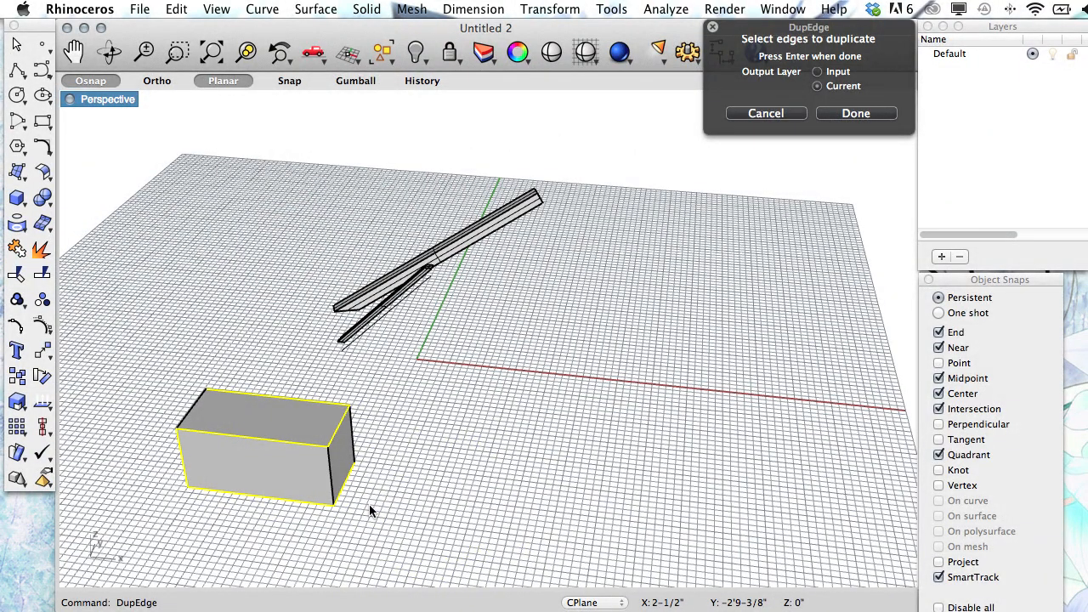
key("Return")
Join the duplicated edges into one open curve and delete the box.
type("join")
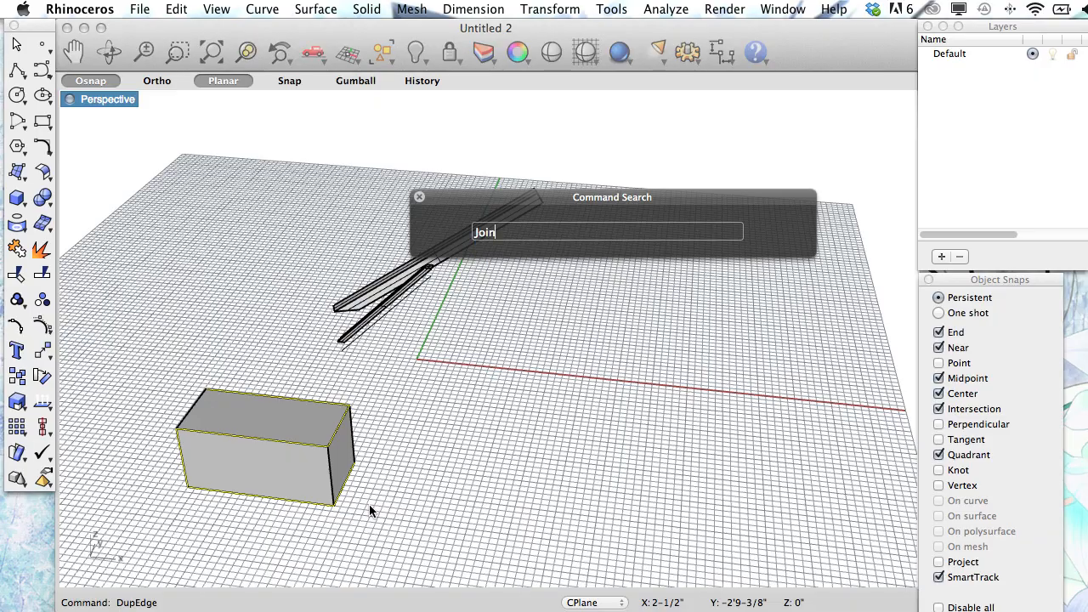
key("Return")
left_click(370, 520)
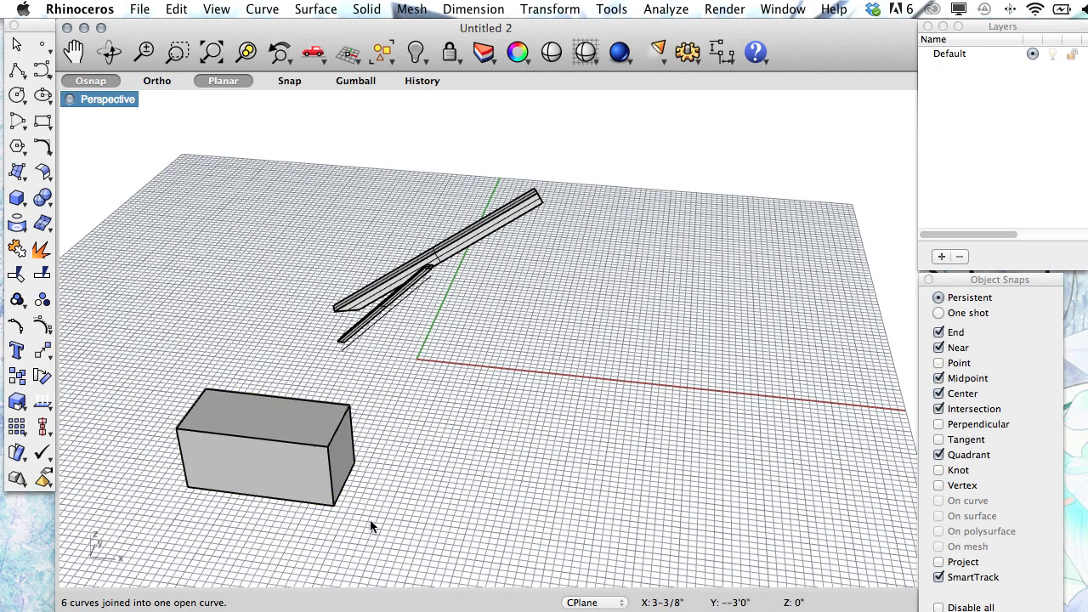
left_click(320, 482)
key("Delete")
Pipe the joined open curve with a start radius of 1/16, flat caps, local blending and the default end radius.
right_click_drag(258, 522, 409, 477)
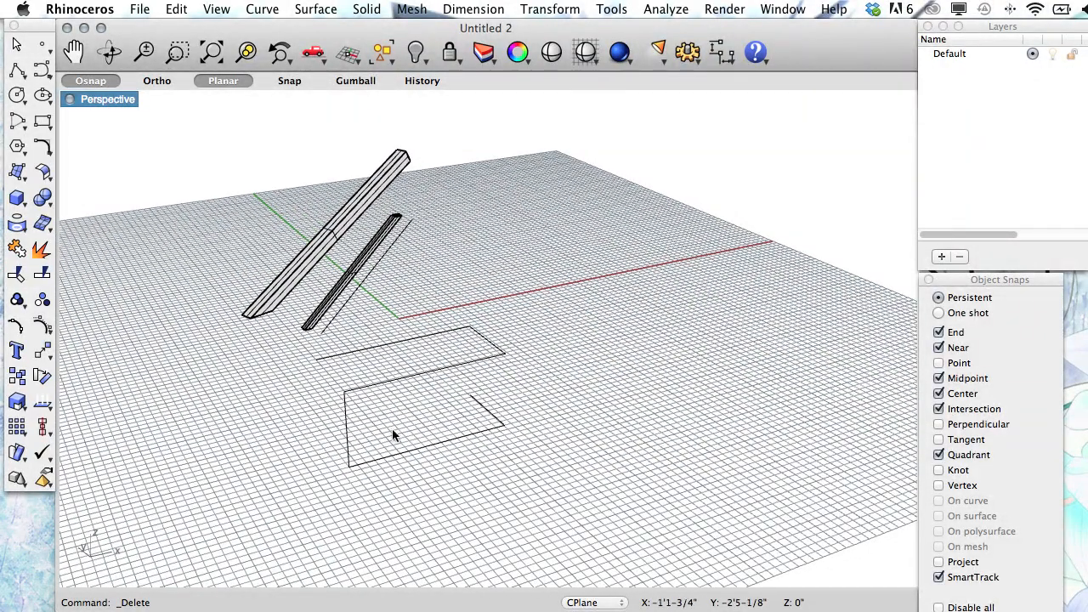
right_click_drag(392, 429, 420, 442)
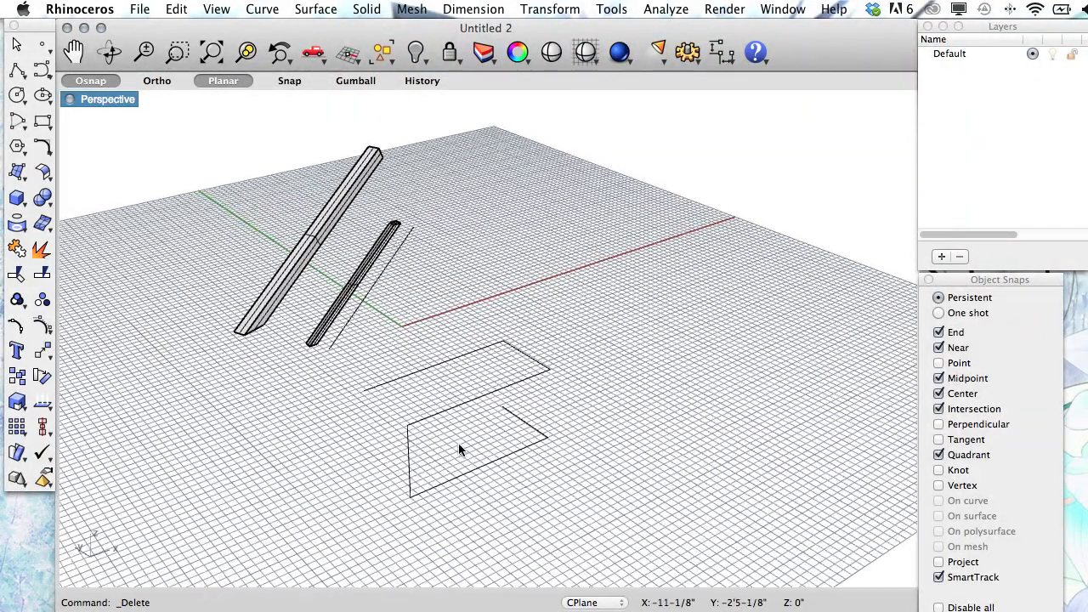
type("Pipe")
key("Return")
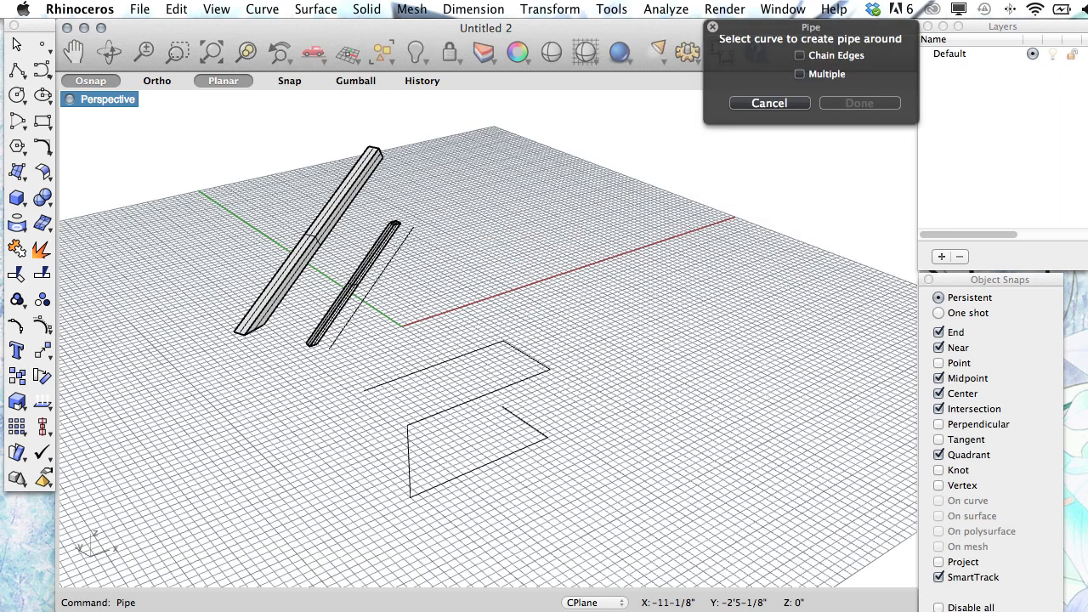
left_click(470, 400)
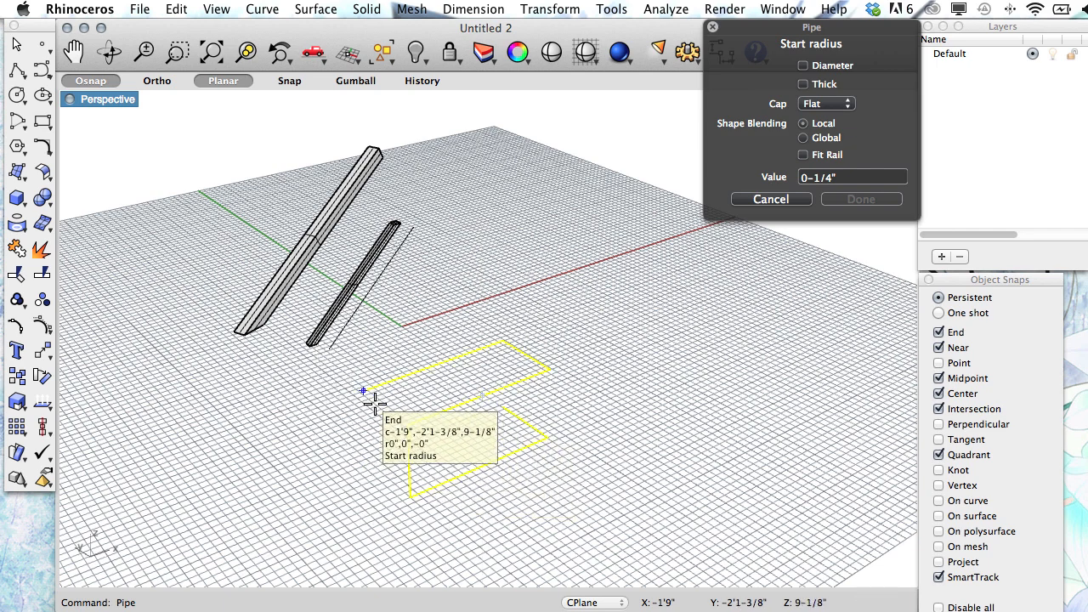
type("1/16")
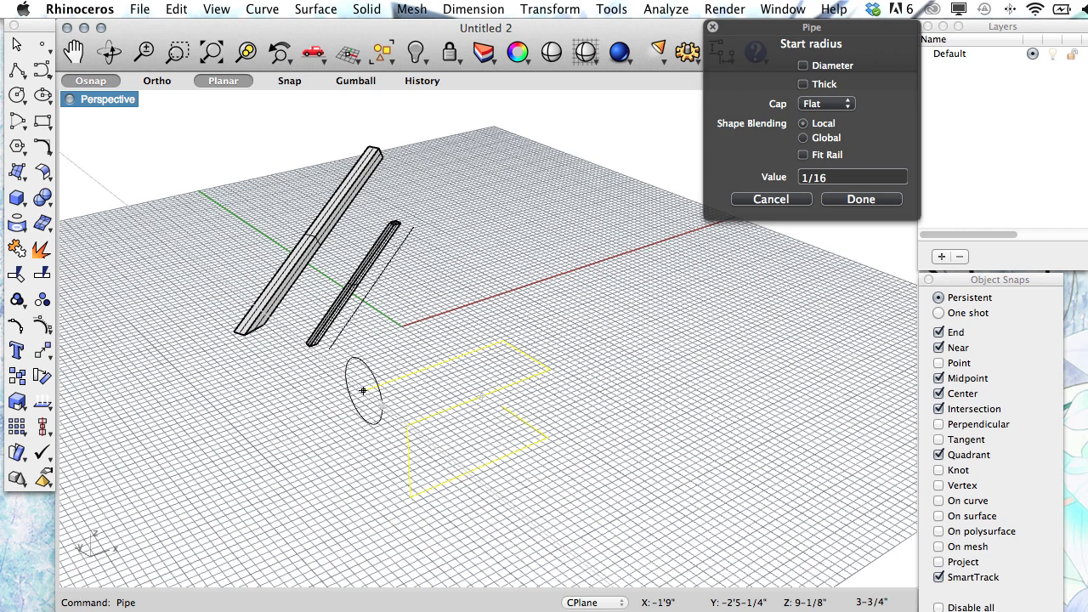
key("Return")
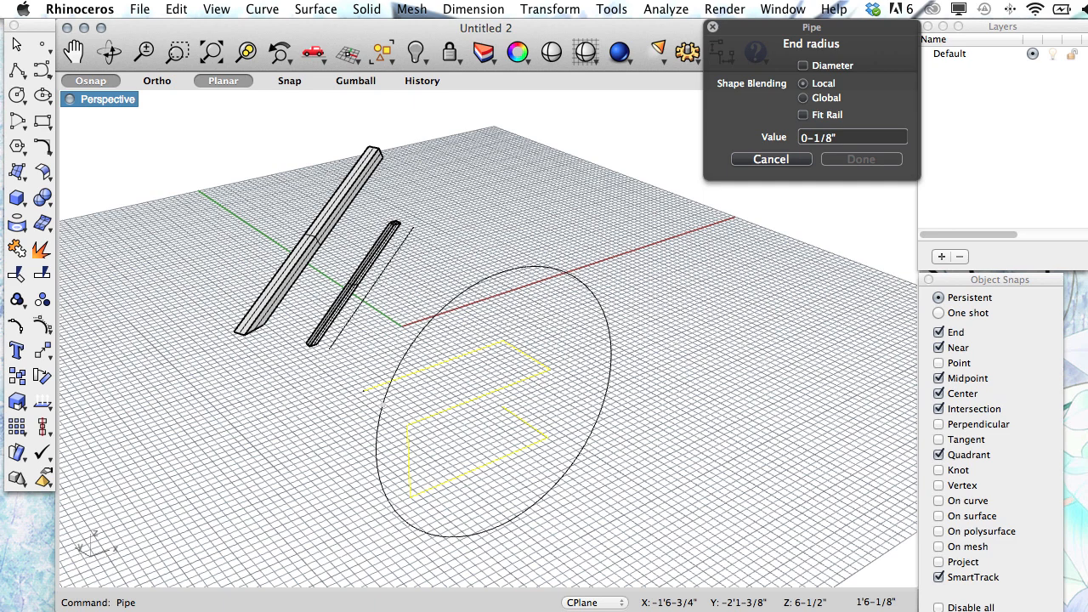
key("Return")
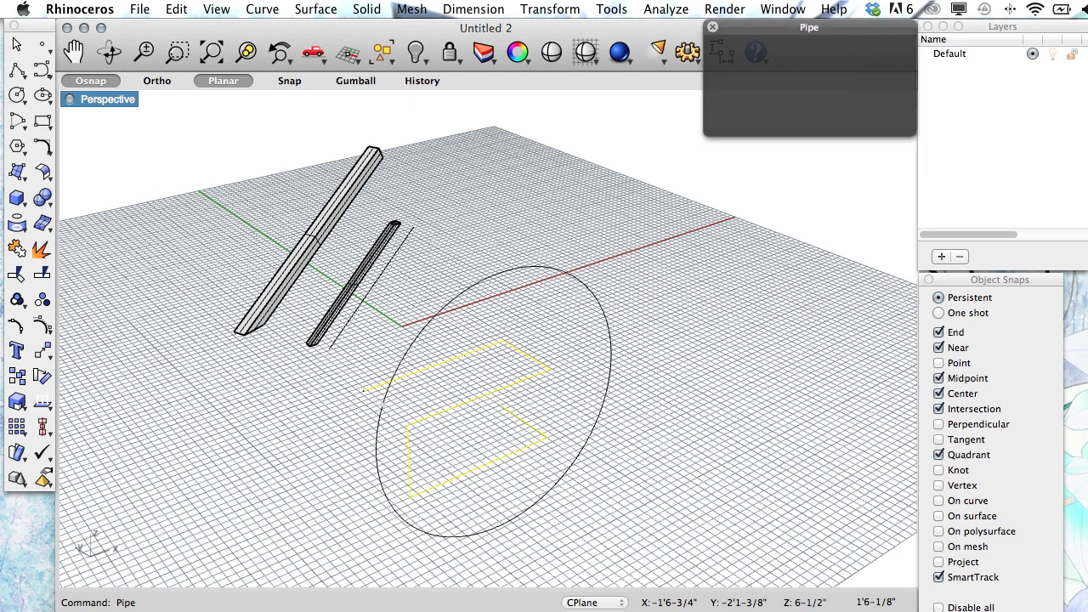
key("Return")
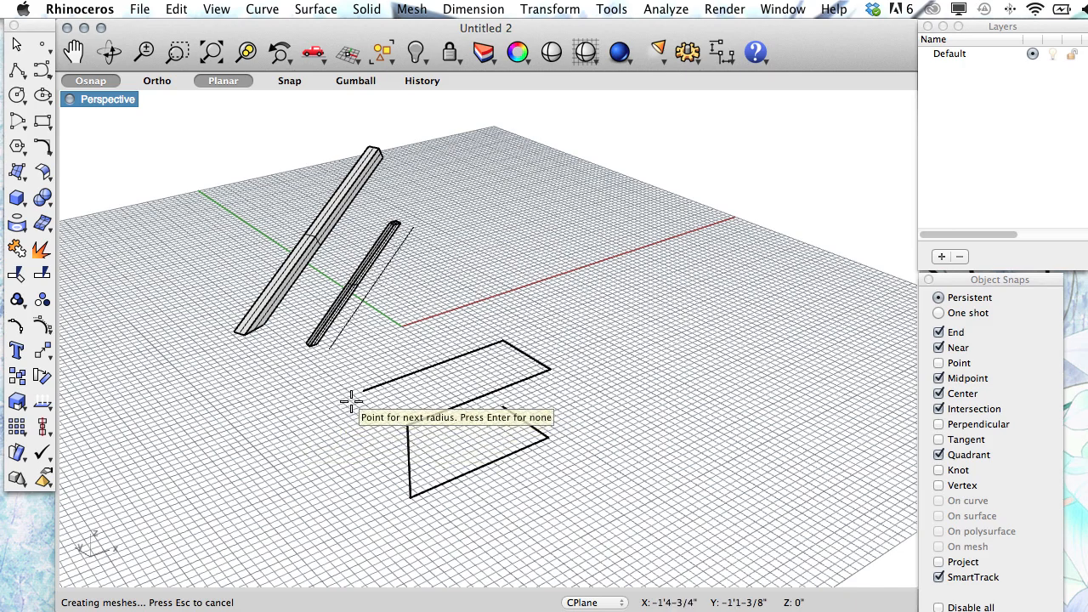
scroll(359, 397, "up", 10)
scroll(359, 397, "down", 6)
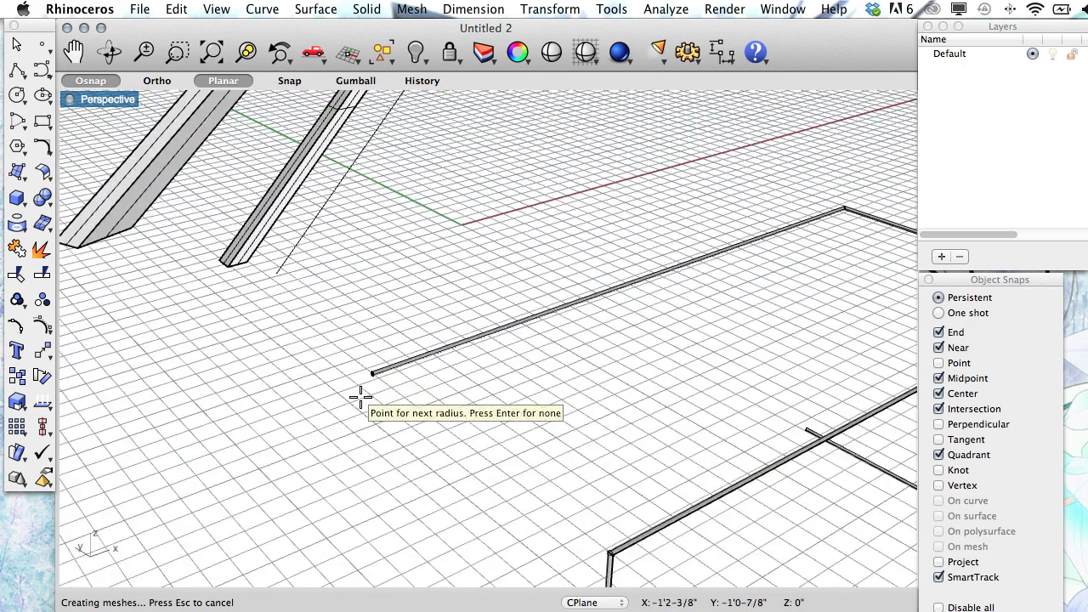
scroll(360, 397, "up", 4)
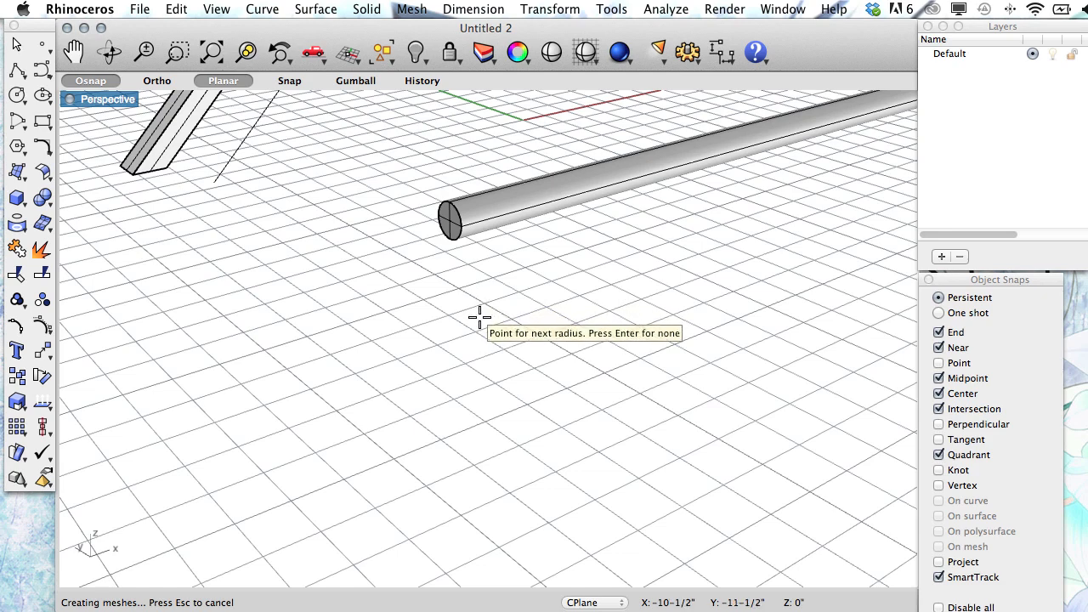
Undo the pipe around the joined box-edge curve.
scroll(480, 317, "down", 5)
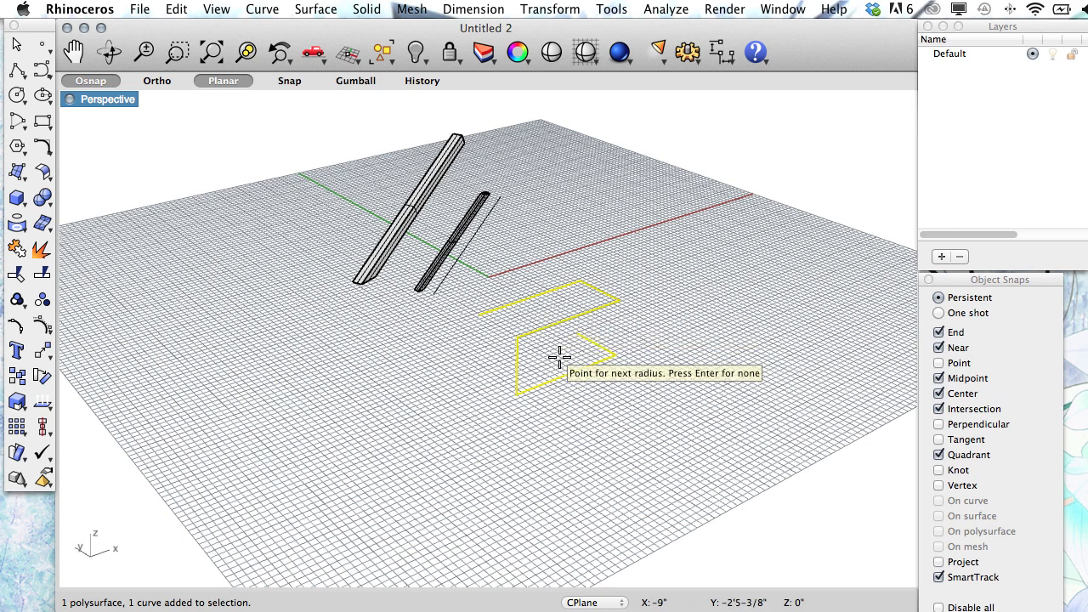
key("Escape")
key("super+z")
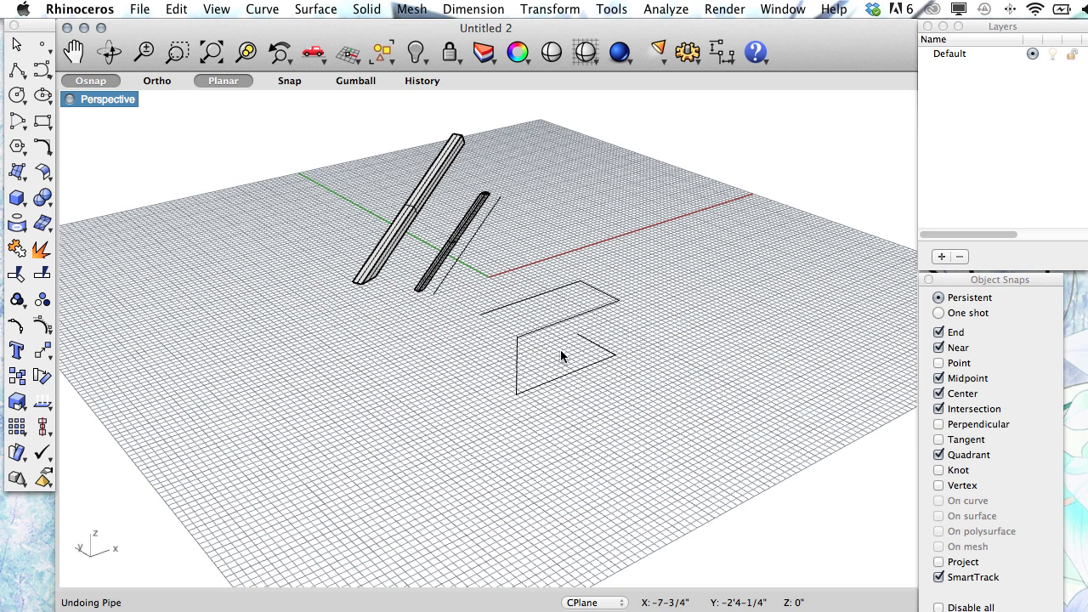
Fillet the curve's lowest front corner, where the vertical segment meets the lower segment, with a 1/2 radius.
scroll(560, 350, "up", 4)
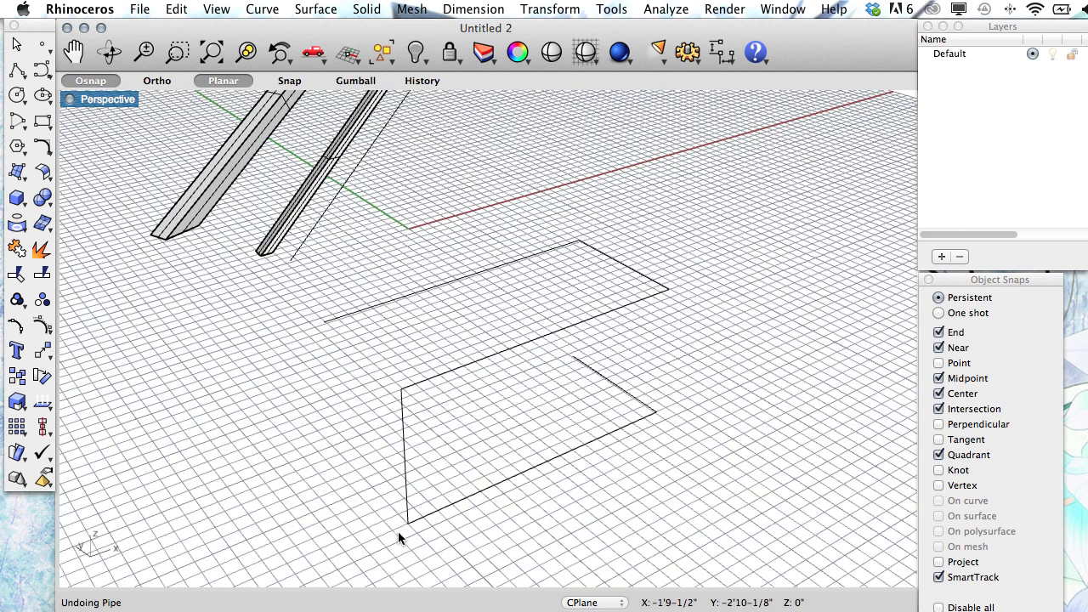
type("Fill")
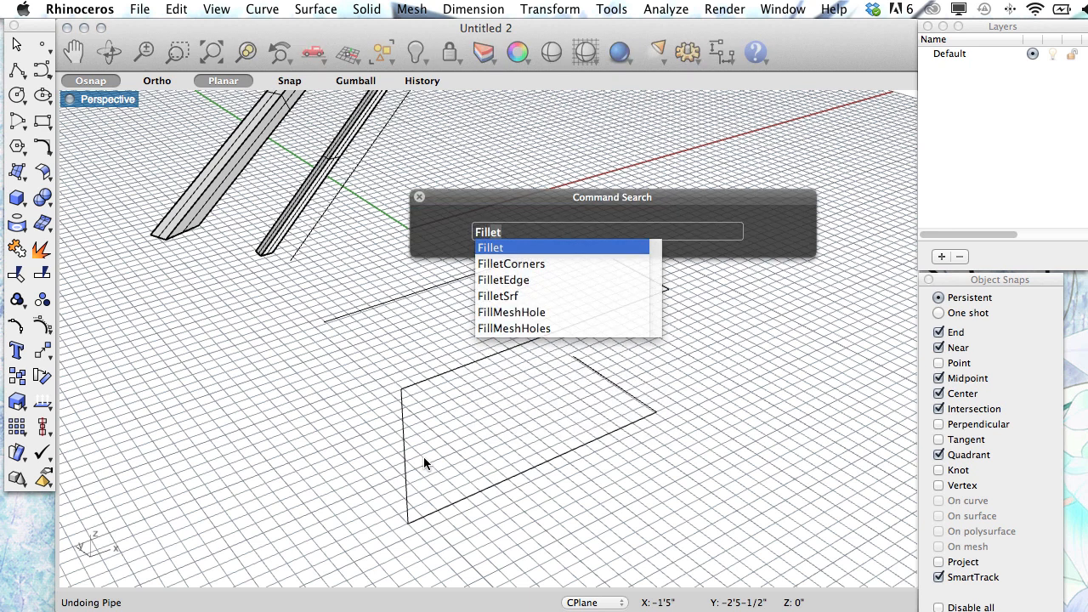
key("Return")
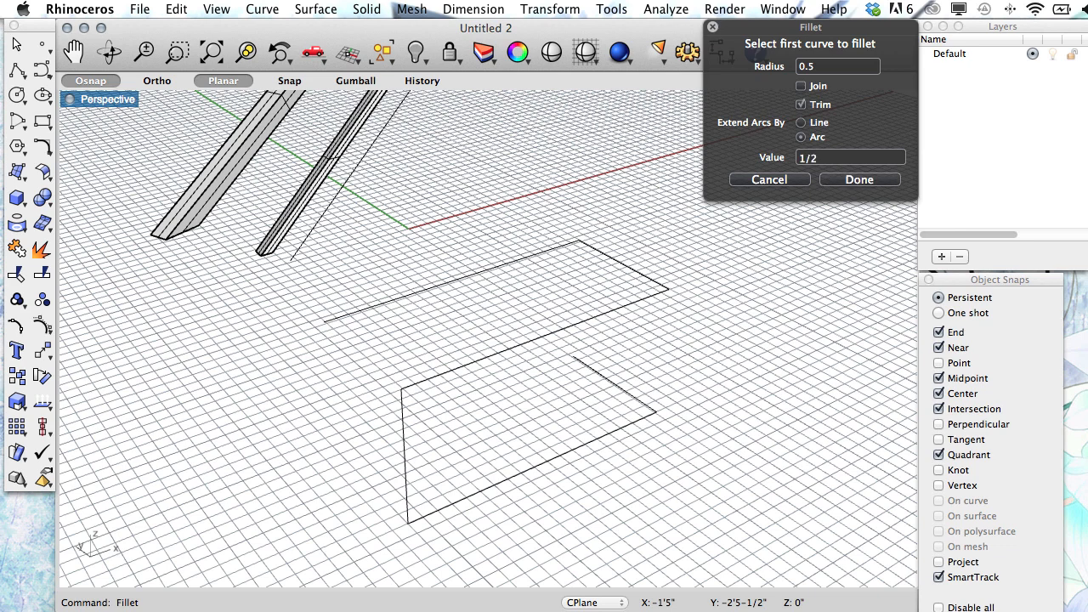
left_click(404, 500)
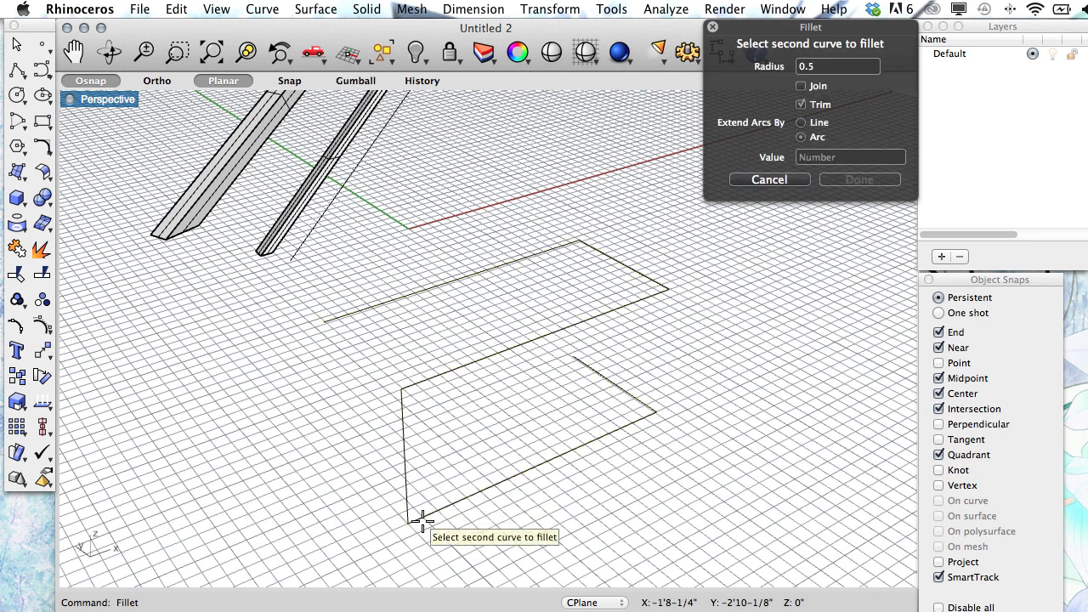
left_click(440, 506)
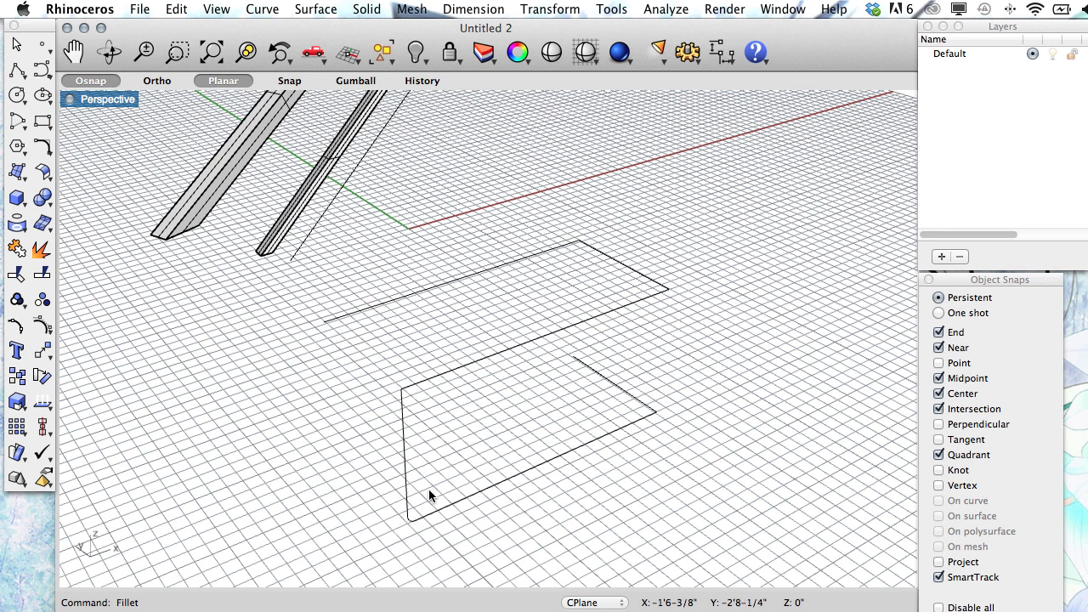
Fillet the corner above the vertical segment and the far corner of the upper path with a radius of 2.
type("Fillet")
key("Return")
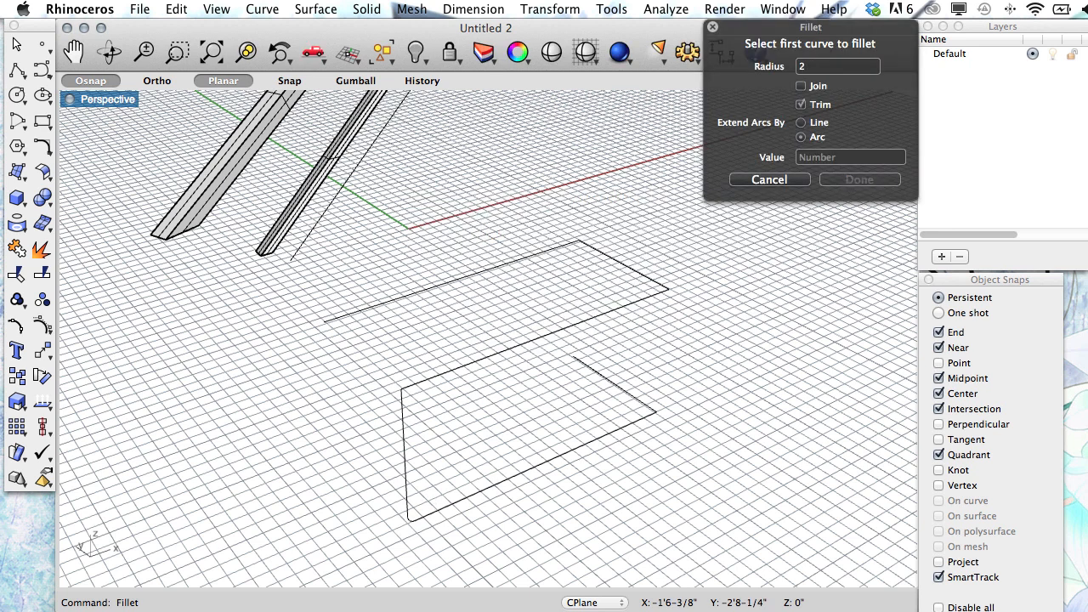
left_click(451, 370)
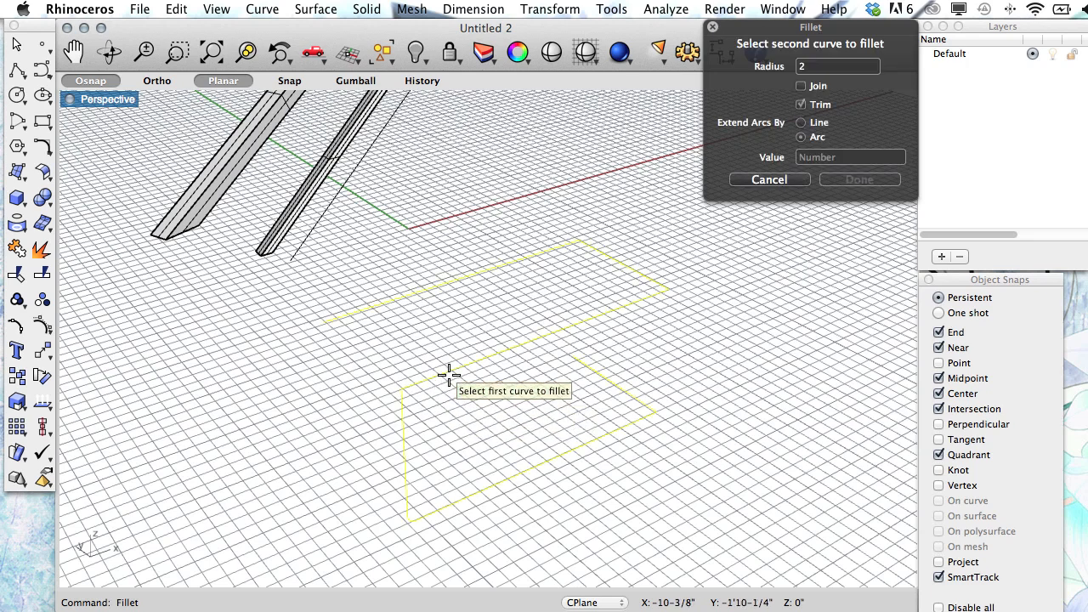
left_click(405, 434)
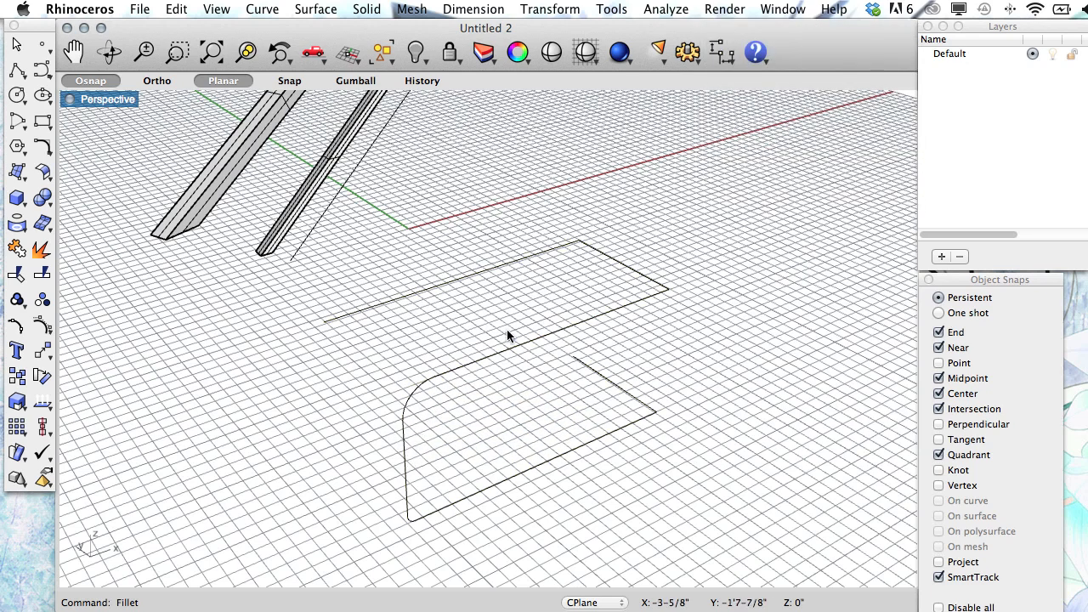
key("Return")
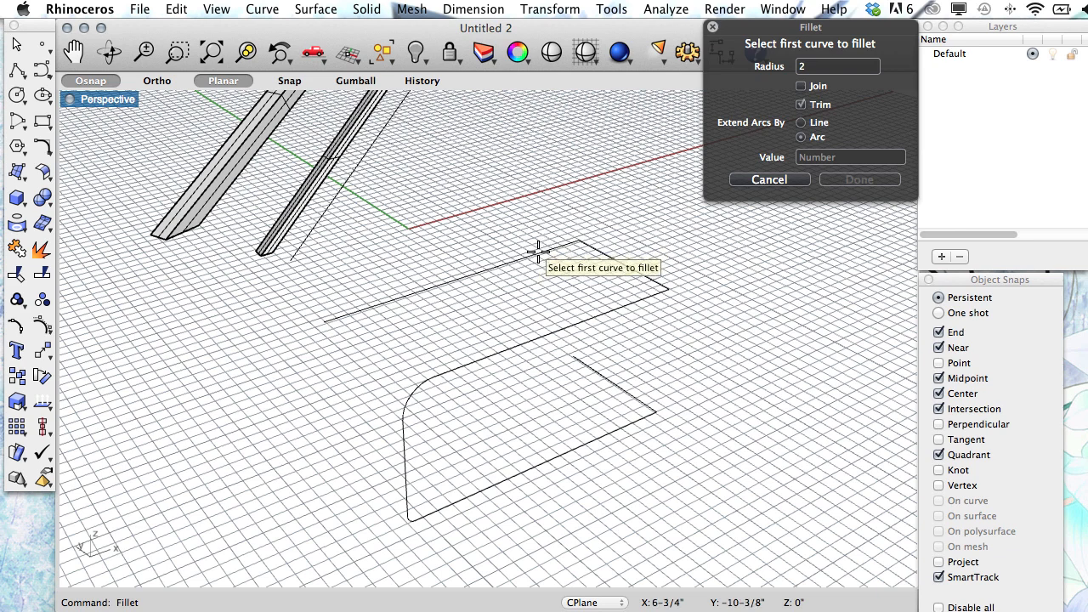
left_click(535, 253)
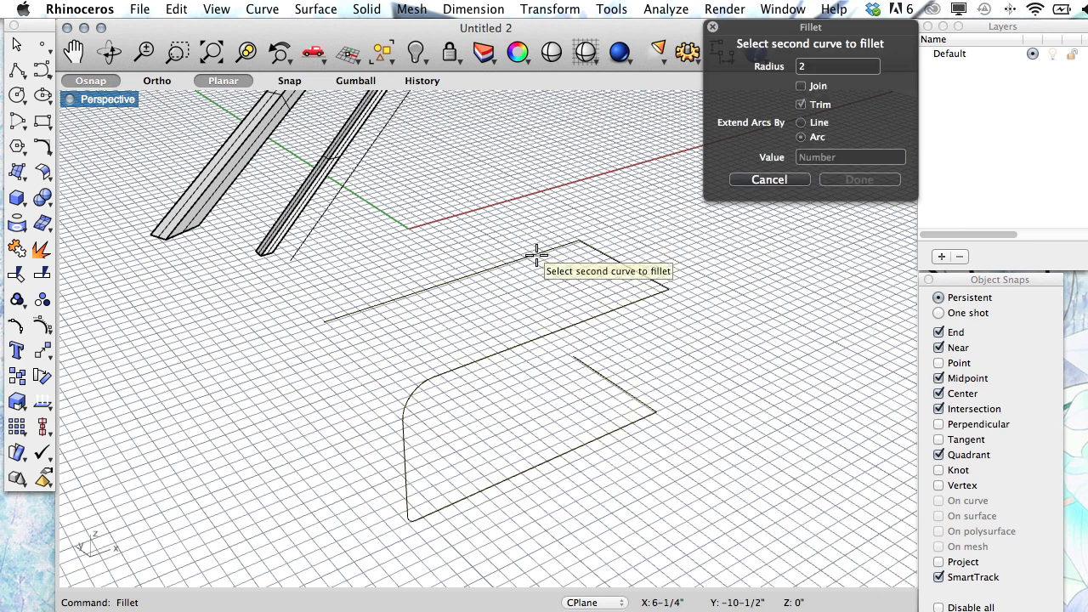
left_click(602, 251)
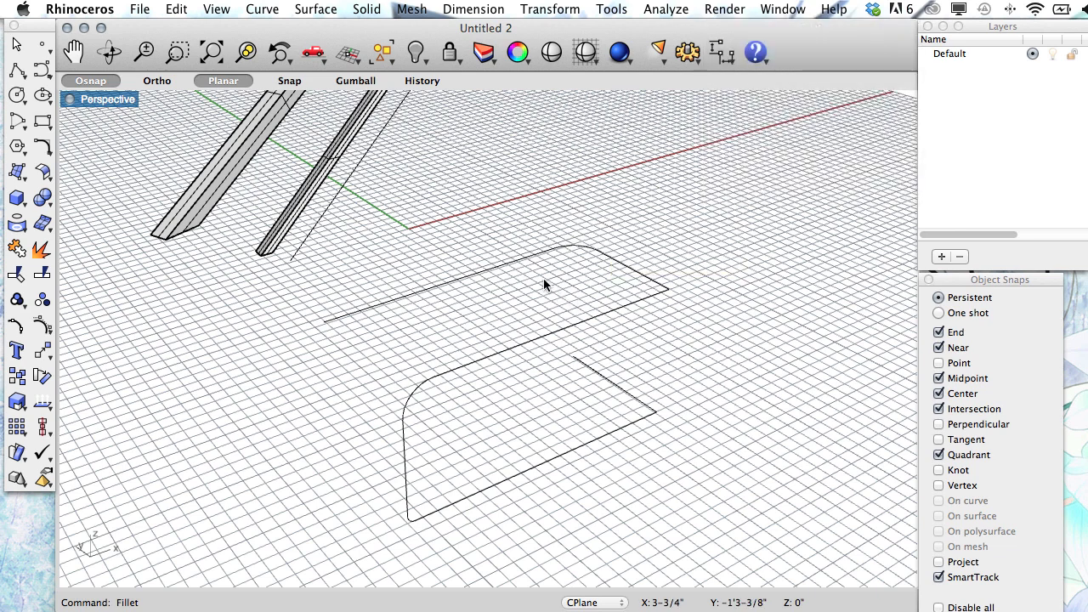
Fillet the two remaining sharp corners of the curve, one on the upper path and one on the lower, with a radius of 1.
key("Return")
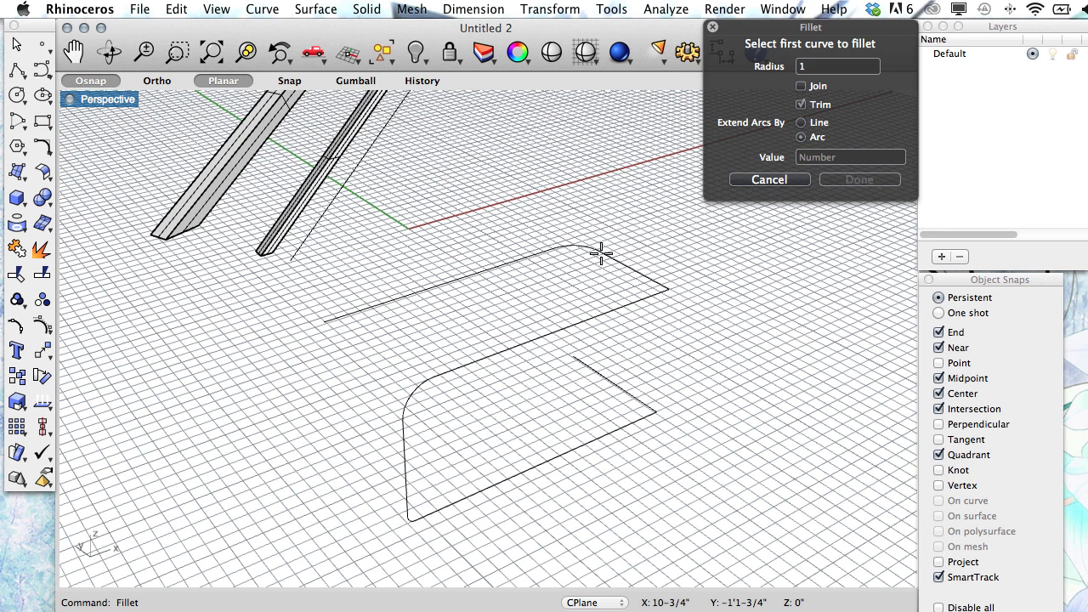
left_click(643, 275)
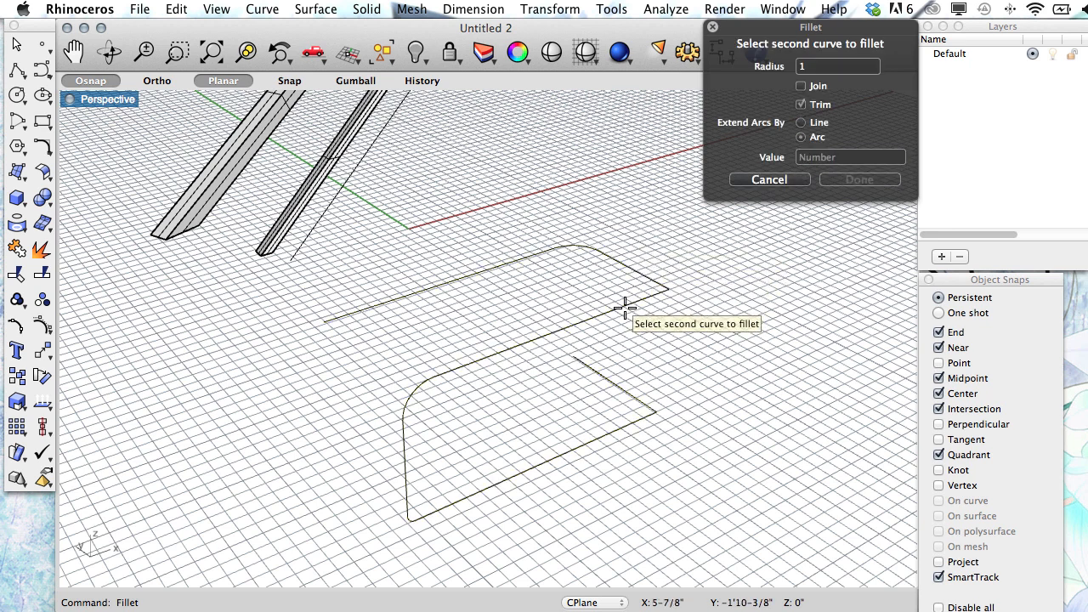
left_click(625, 307)
key("Return")
left_click(637, 420)
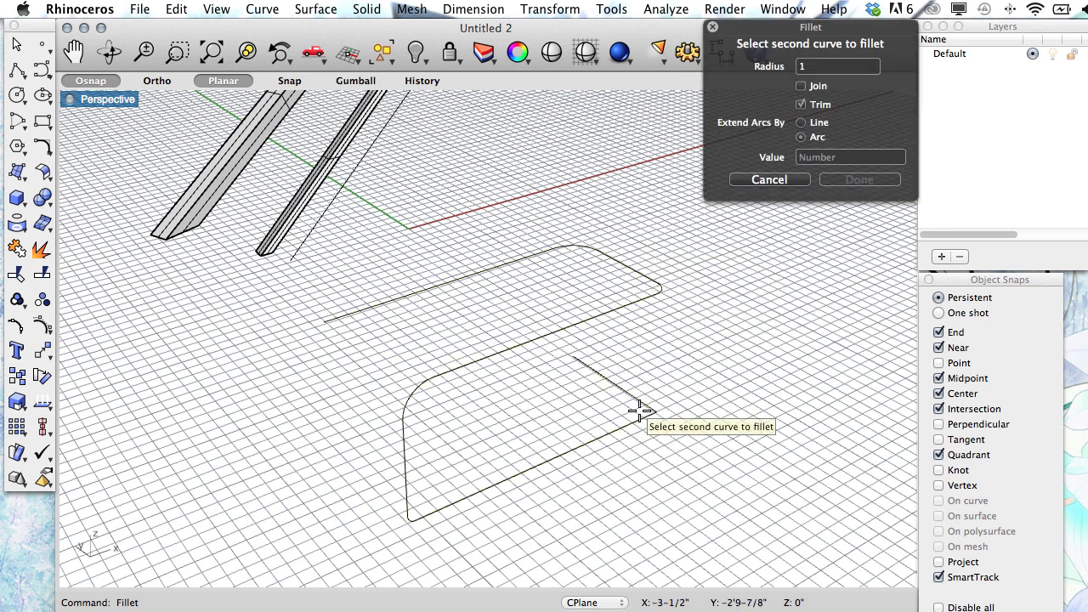
left_click(634, 397)
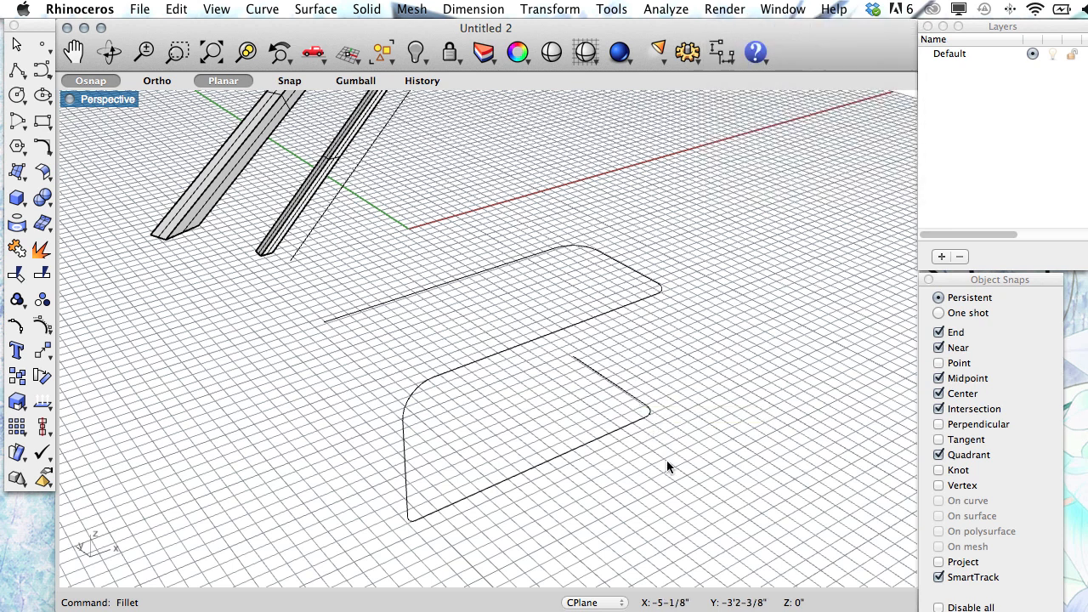
Pipe the filleted curve with a start radius of 3/16, flat caps, local blending and the default end radius, without intermediate radii.
type("Pipe")
key("Return")
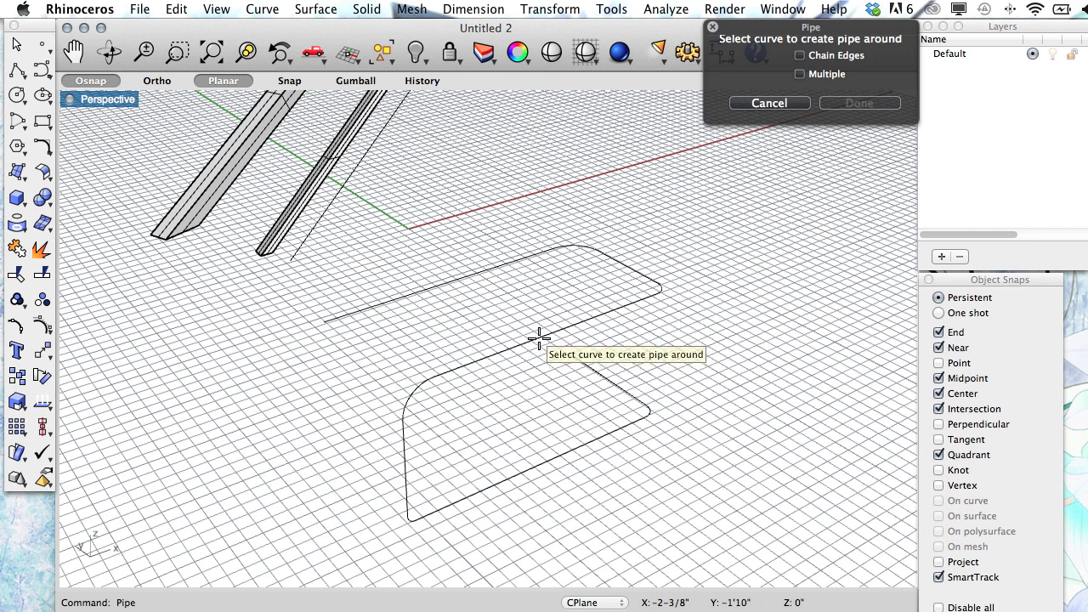
left_click(538, 337)
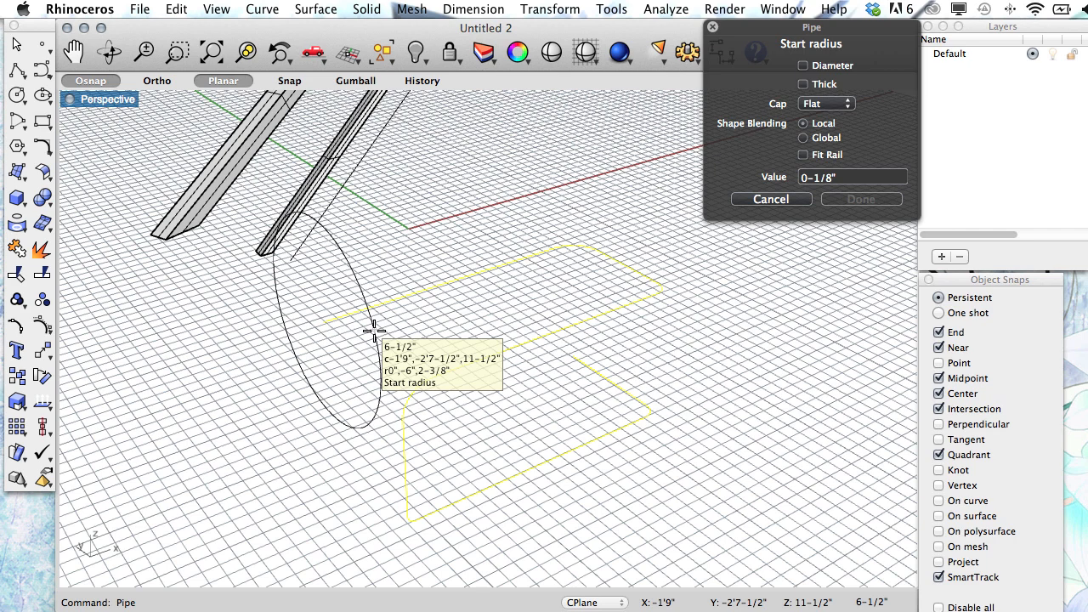
type("3/16")
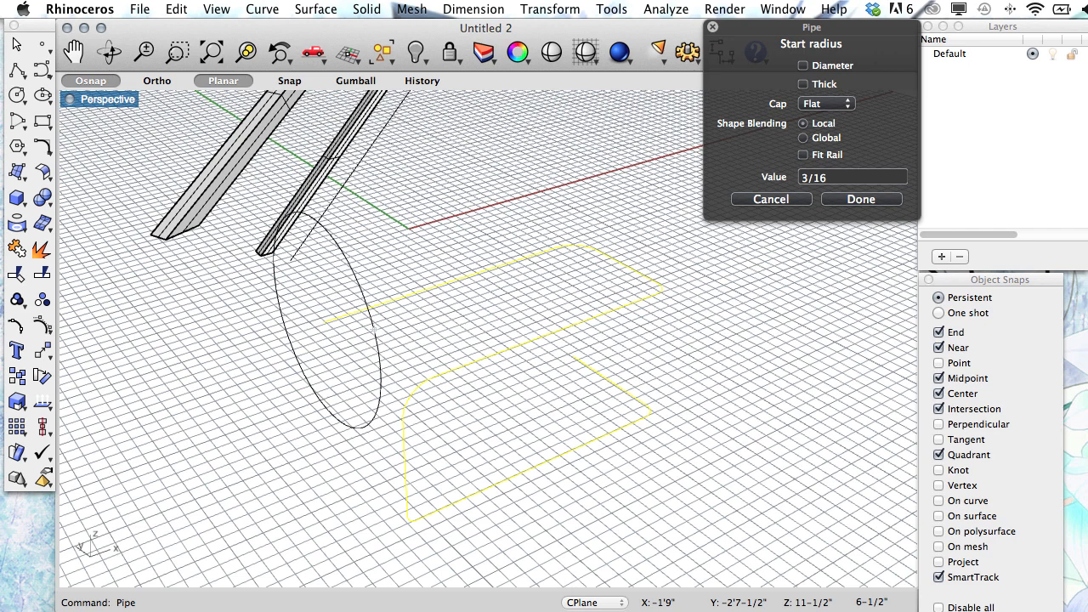
left_click(374, 326)
left_click(573, 356)
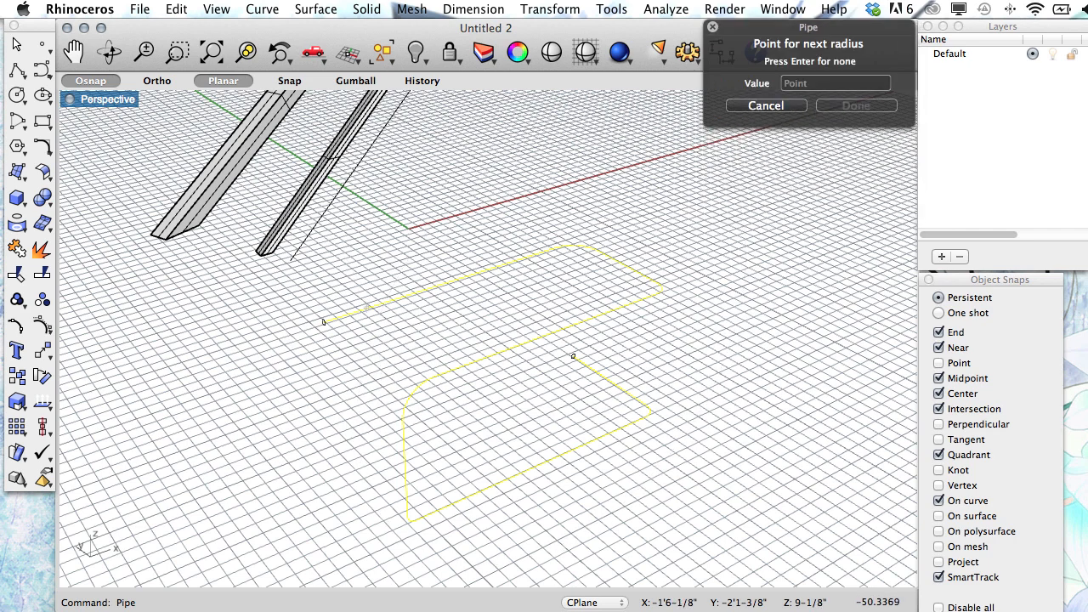
key("Return")
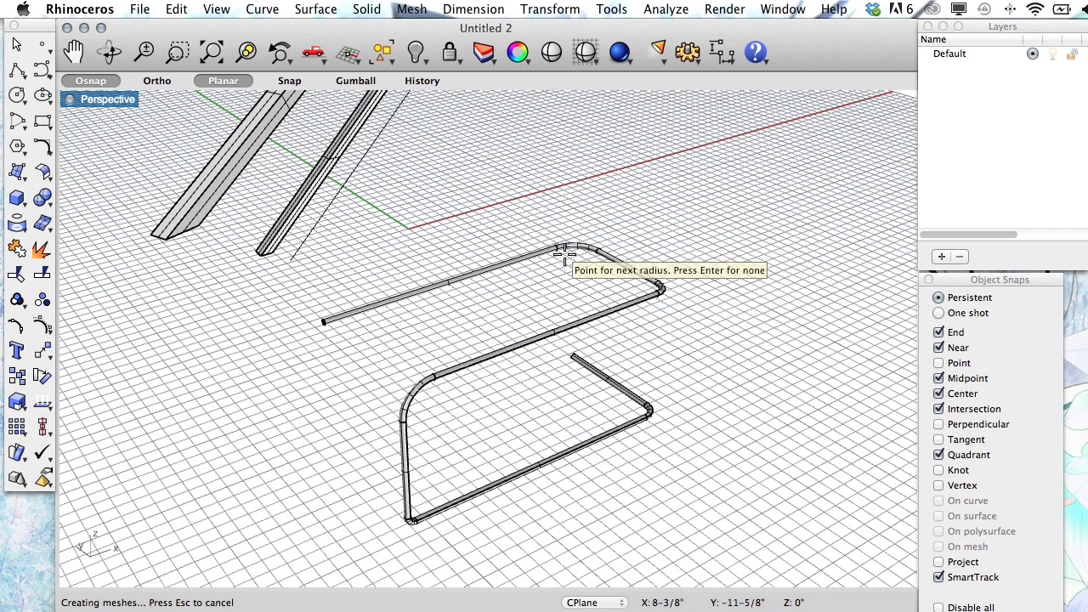
Draw a vertical line about 1'1" high on open ground beside the piped curve.
right_click_drag(739, 414, 656, 410)
right_click_drag(677, 360, 661, 383)
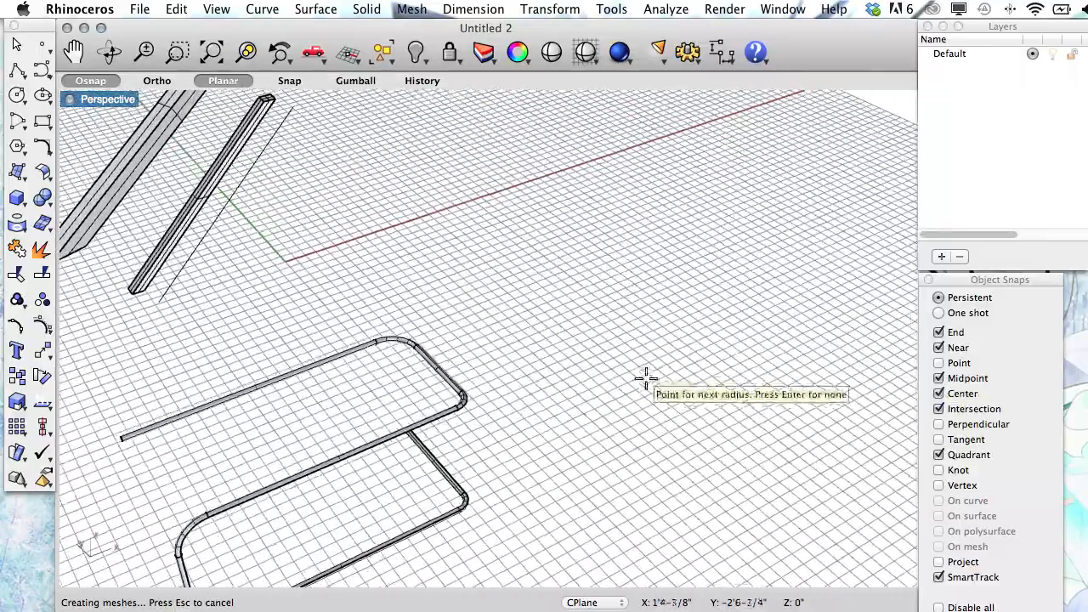
scroll(649, 369, "down", 12)
scroll(648, 369, "up", 10)
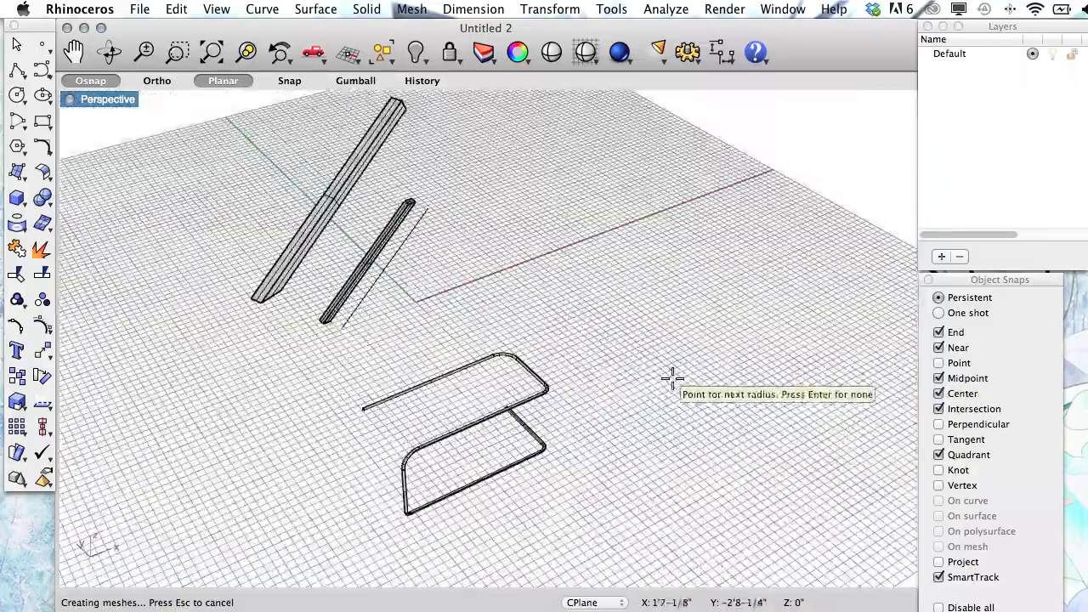
right_click_drag(672, 376, 574, 423)
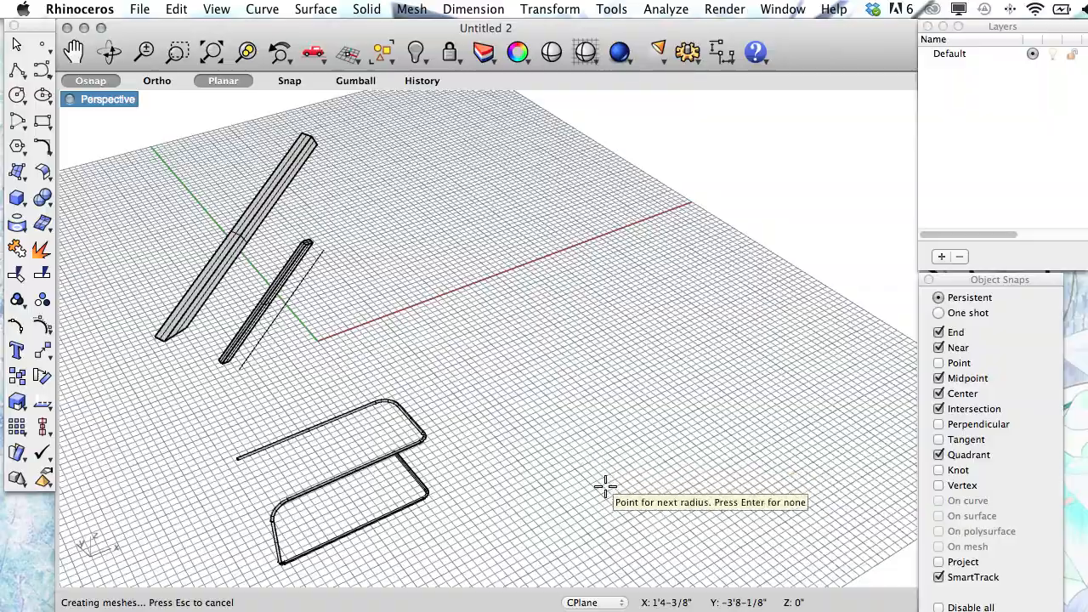
right_click_drag(607, 498, 573, 484, "shift")
right_click_drag(608, 417, 536, 498, "shift")
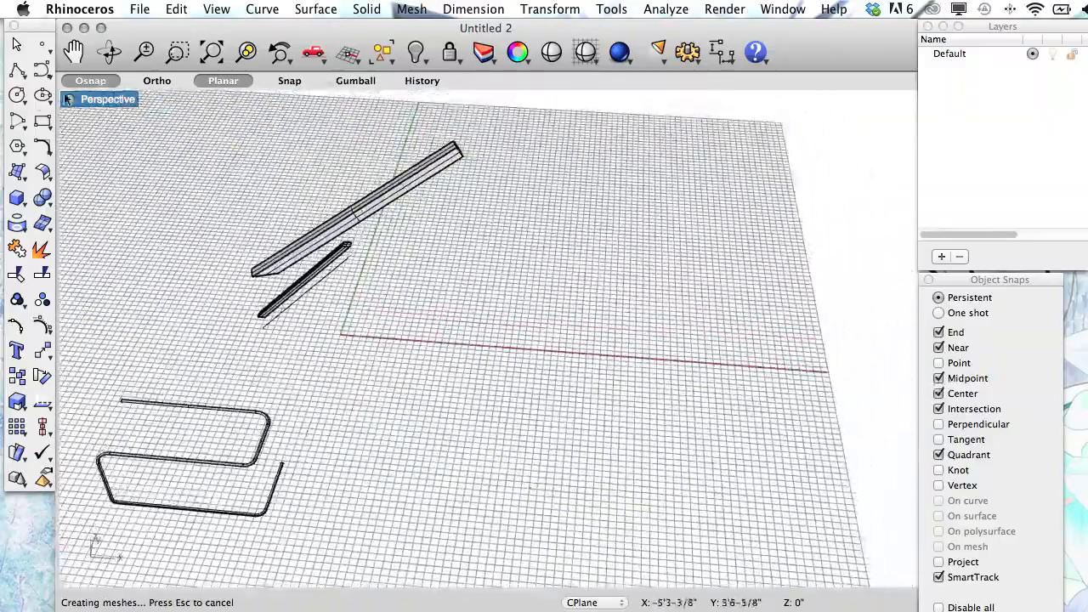
left_click_drag(17, 70, 34, 82)
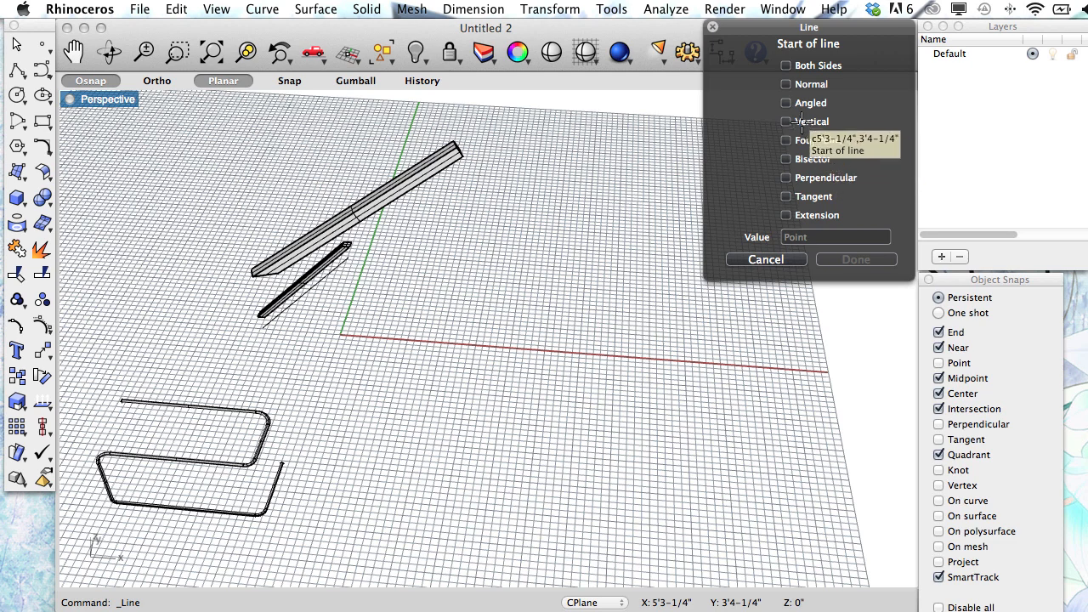
left_click(476, 512)
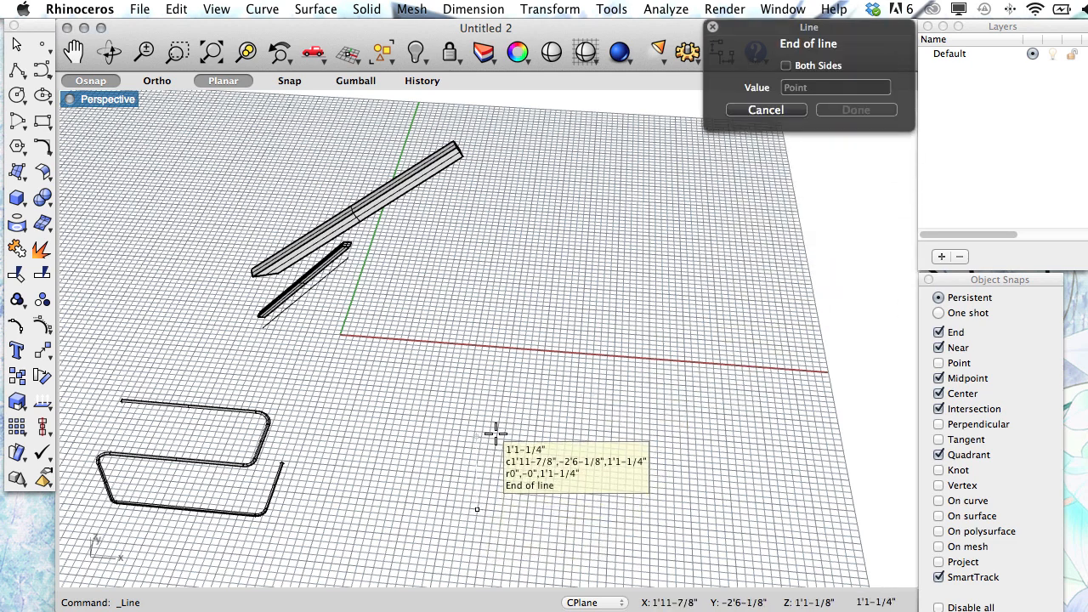
right_click_drag(569, 497, 490, 504)
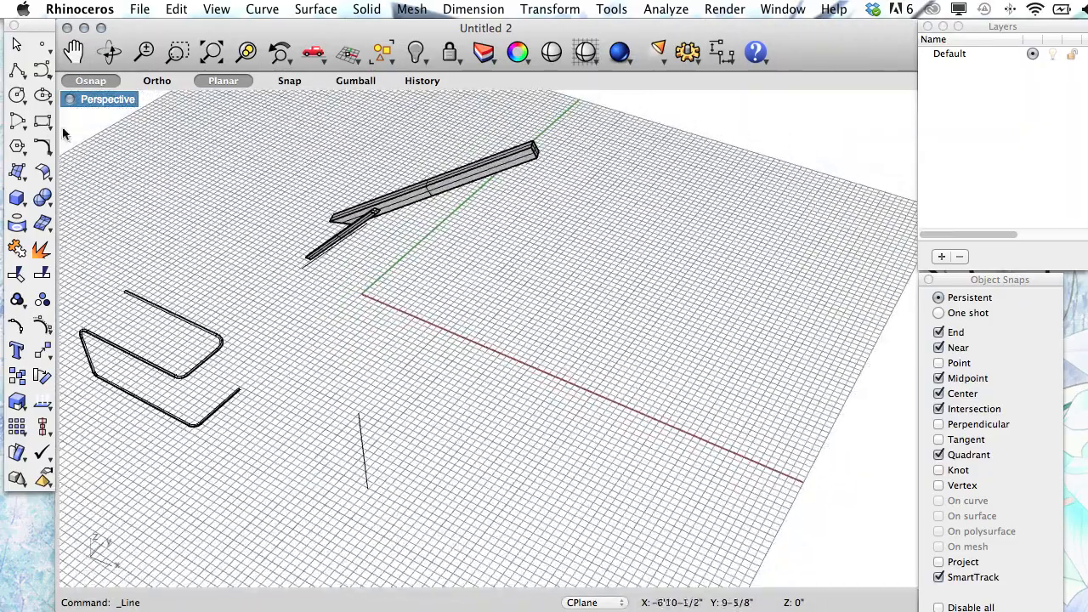
With Ortho turned on, draw a line along the ground from the vertical line's base, parallel to the Y axis.
left_click(368, 486)
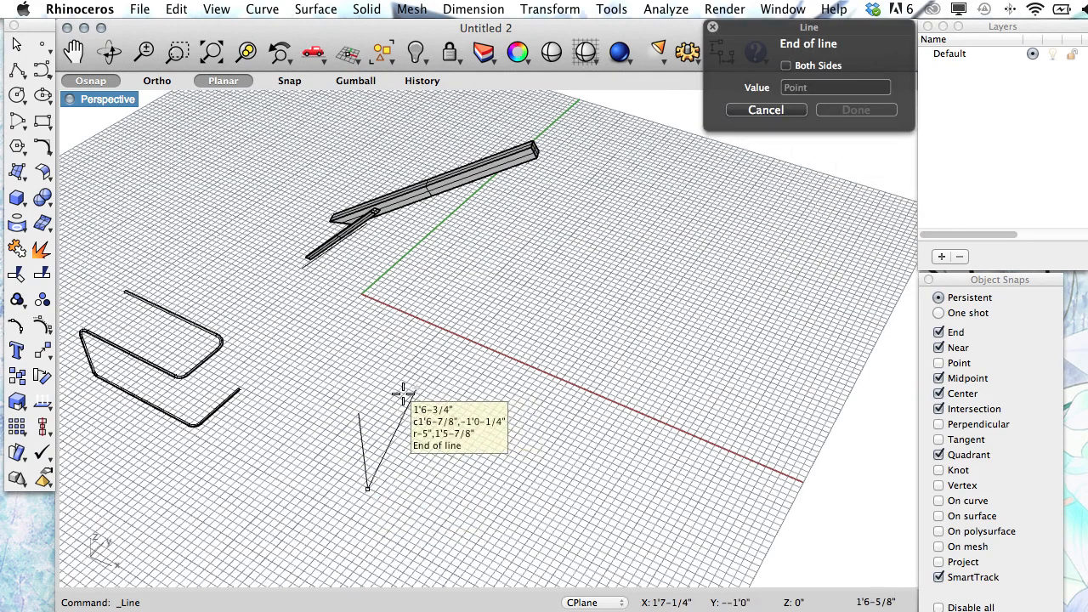
left_click(157, 81)
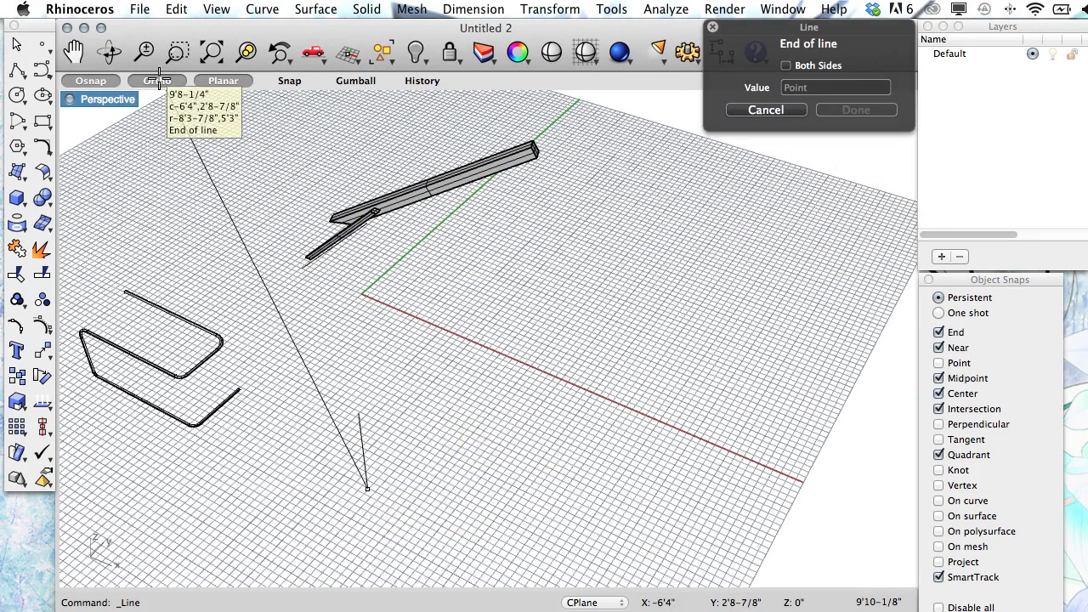
left_click(429, 414)
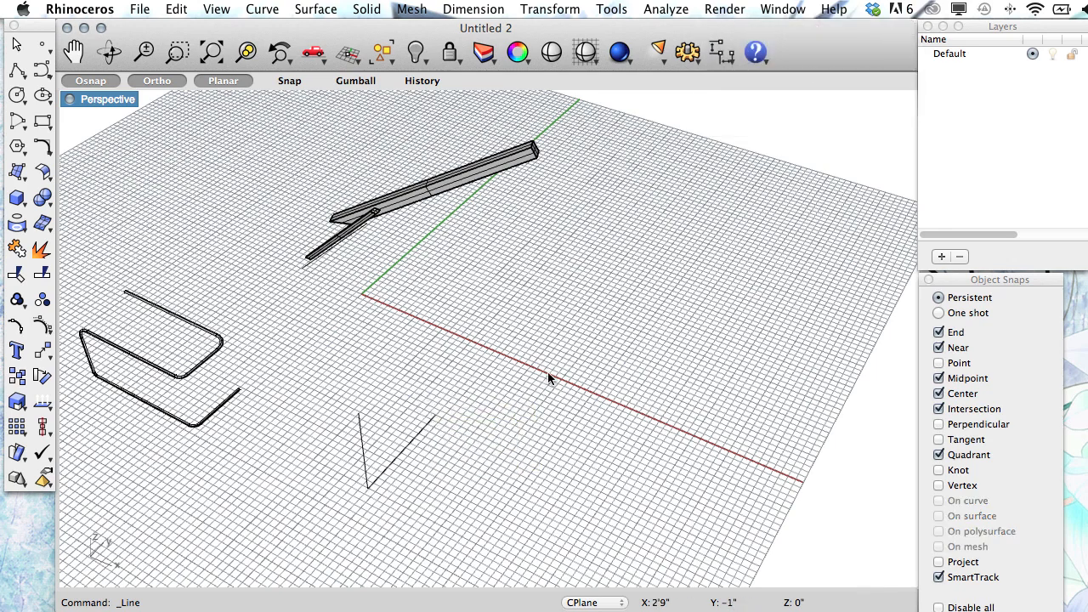
From the ground line's free end, draw a diagonal to about 3'5-1/2",2-1/2" beyond the X axis, and a line about 1'5-1/8" back parallel to Y.
key("Return")
left_click(434, 415)
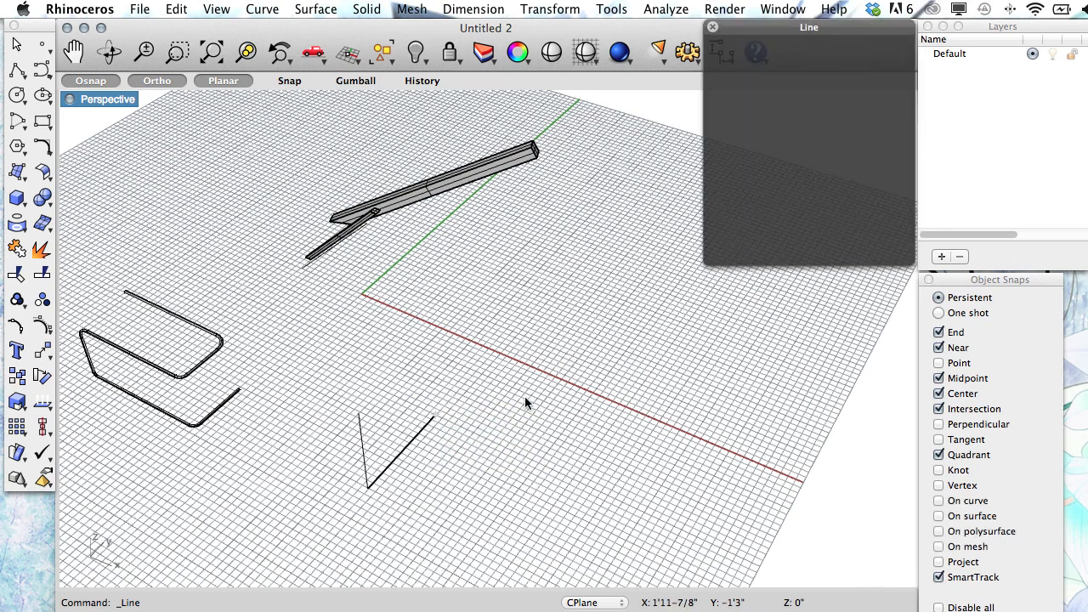
left_click(607, 388)
key("Return")
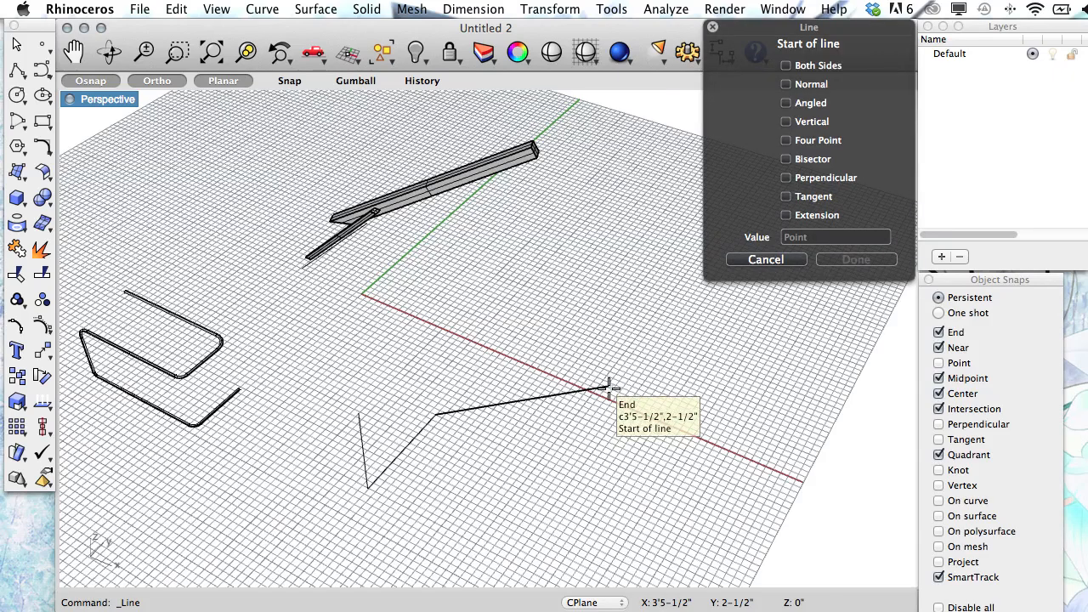
key("Return")
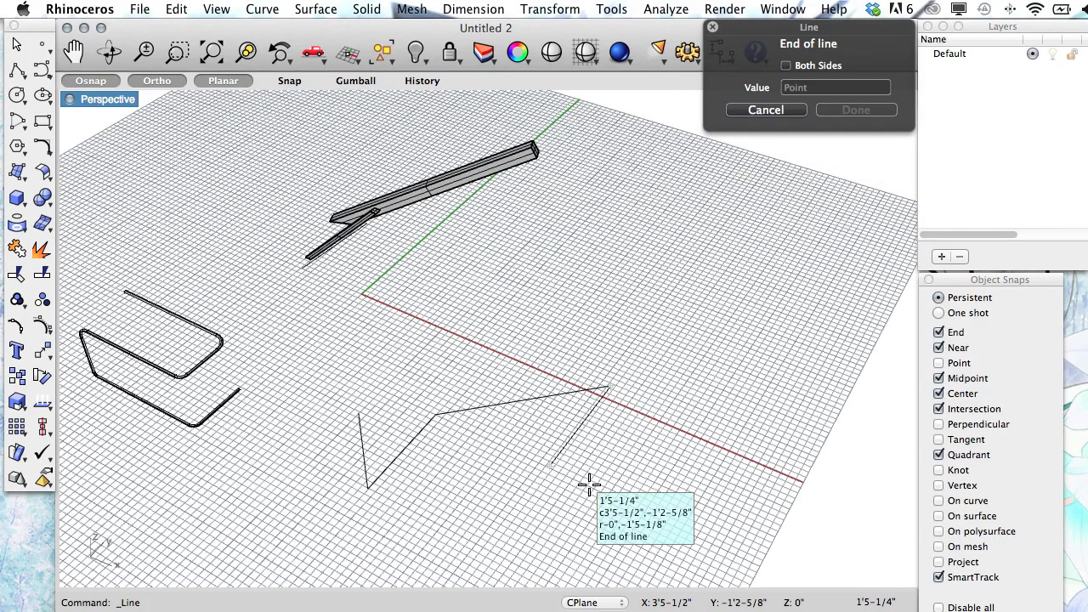
left_click(587, 484)
Extend the ground path with three connected lines: a diagonal to about 3'11-7/8",-1'9", one about 9-1/8" along X and one about 9-1/4" along Y.
key("Return")
left_click(555, 465)
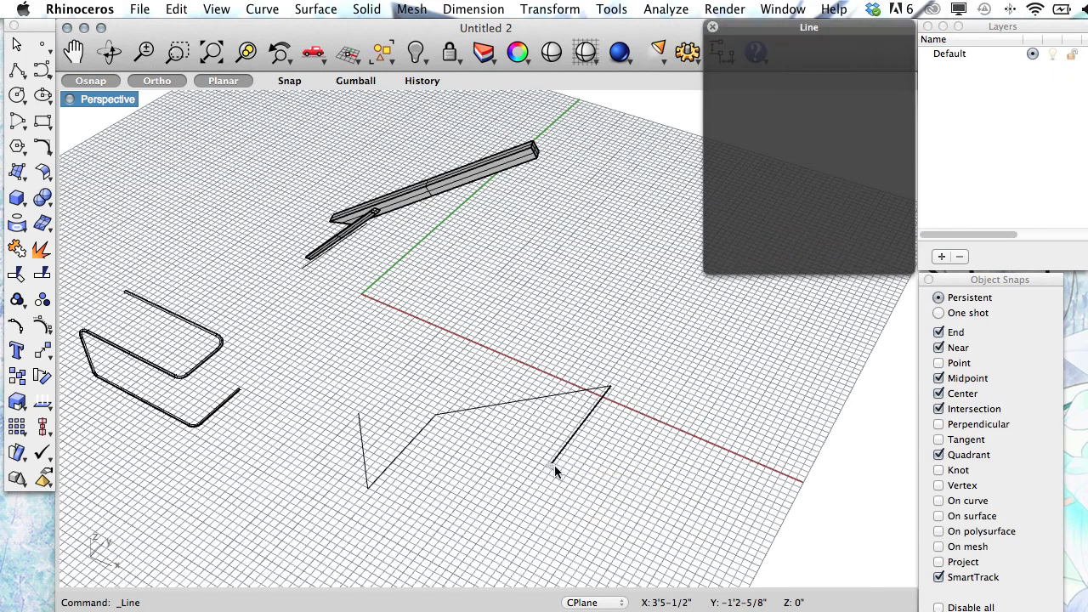
left_click(571, 522)
key("Return")
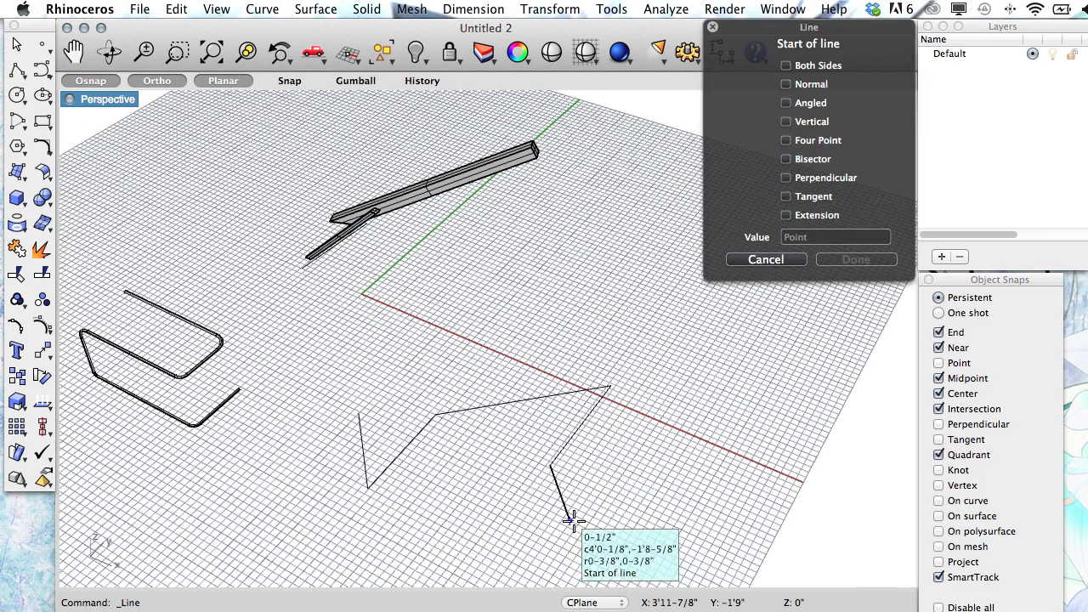
left_click(570, 520)
left_click(642, 548)
key("Return")
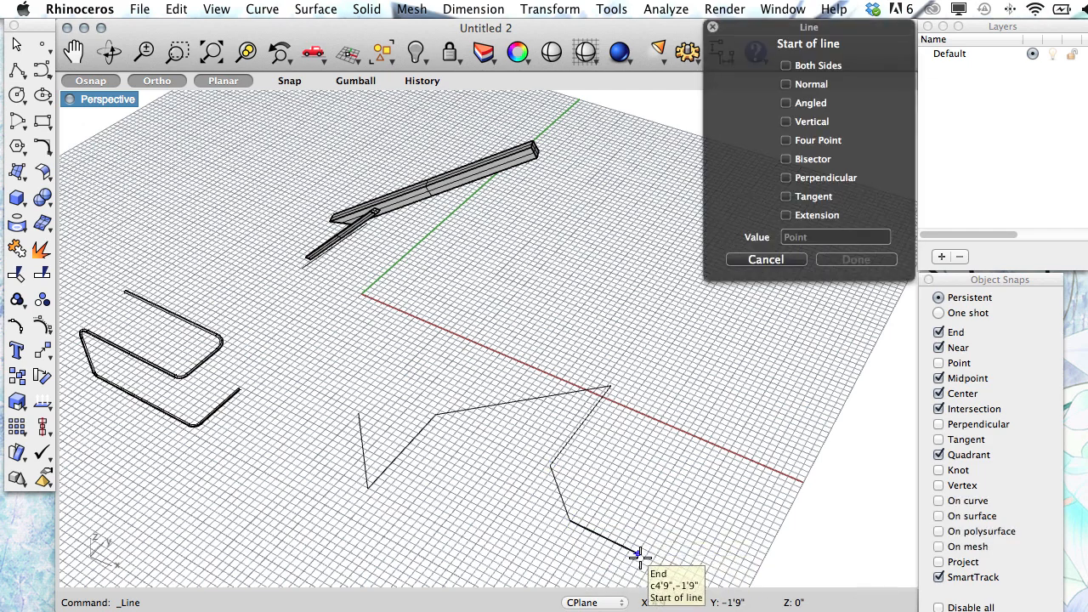
left_click(637, 553)
left_click(669, 504)
Draw a vertical line about 1'4-3/8" high from the ground path's second corner, where the long diagonal begins.
key("Return")
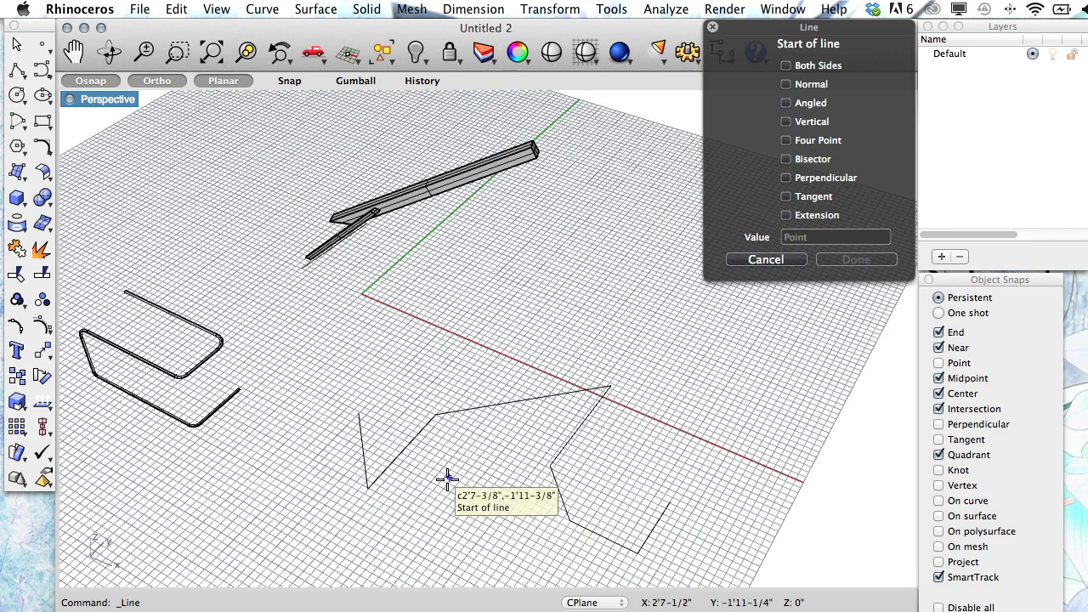
left_click(435, 415)
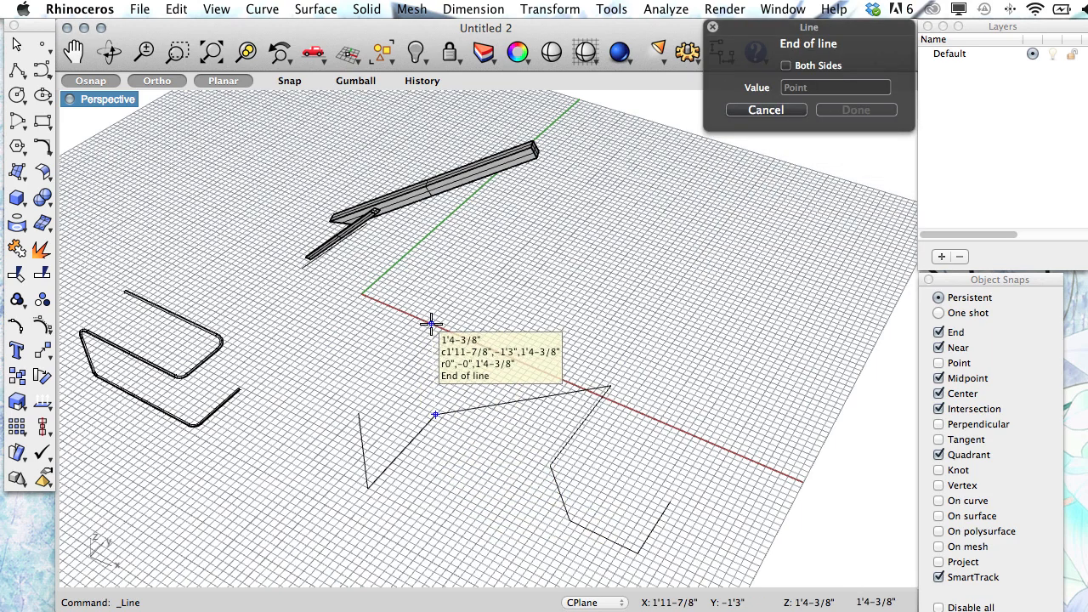
left_click(433, 324)
key("Return")
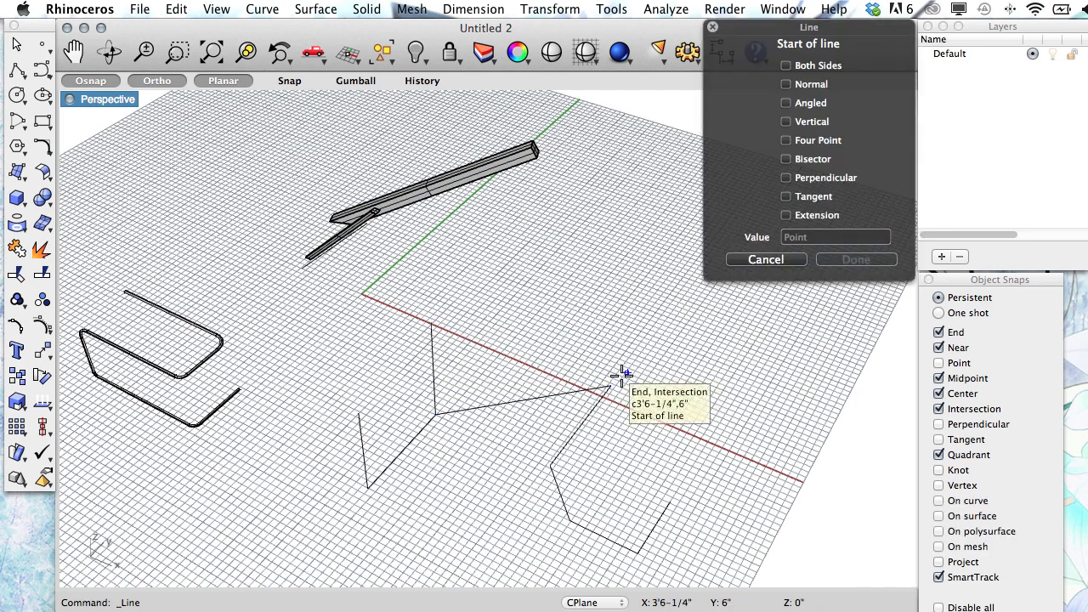
left_click(611, 385)
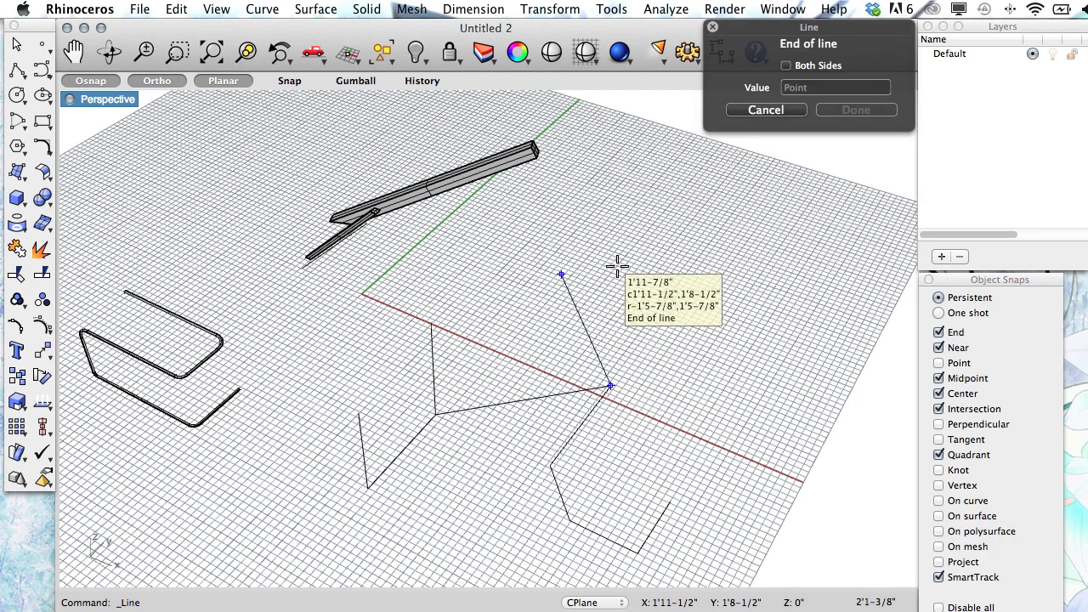
key("Escape")
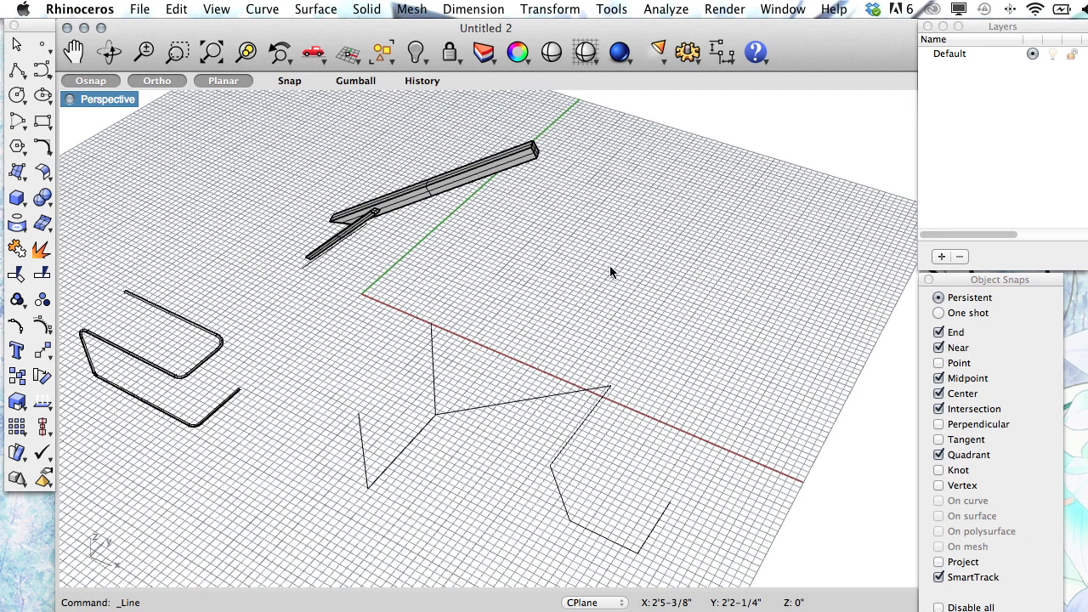
Draw vertical lines at the next two ground corners, about 1'10-7/8" high beyond the X axis and about 9" high at the start of the short diagonal.
key("Return")
key("Return")
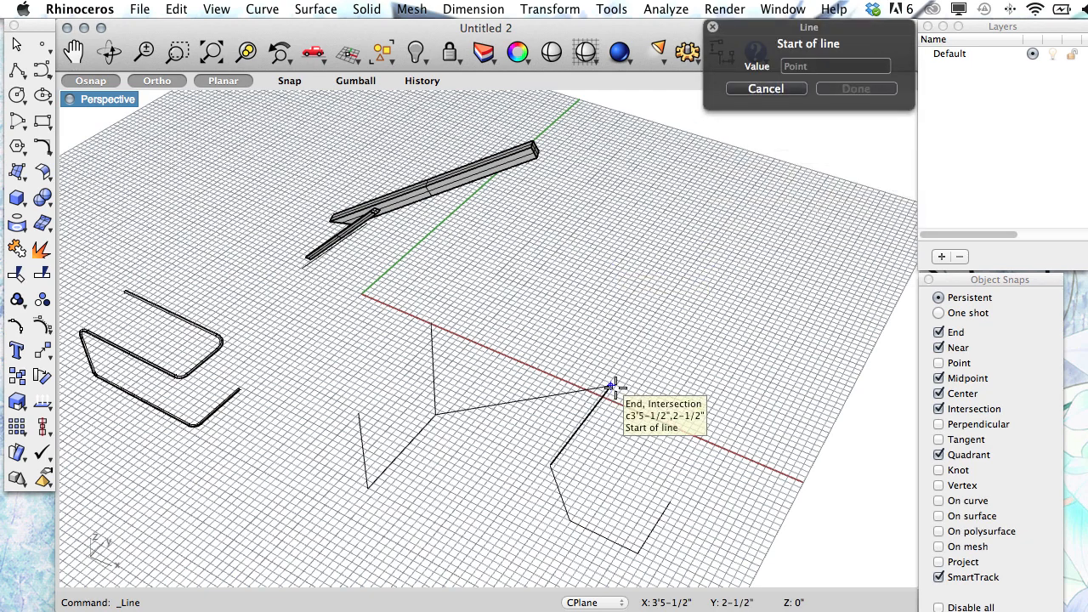
left_click(611, 386)
left_click(625, 255)
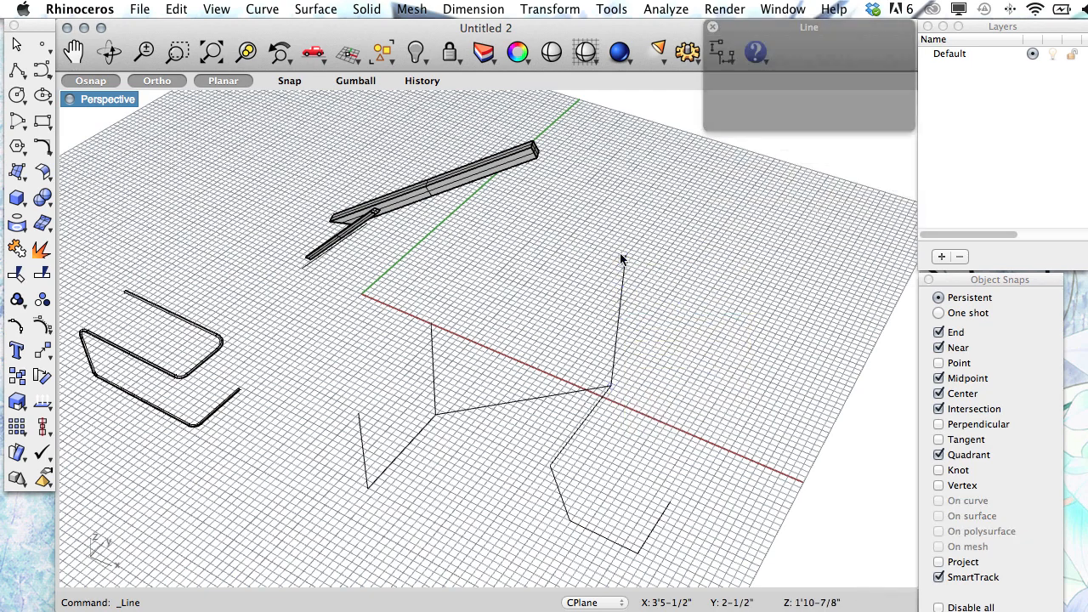
key("Return")
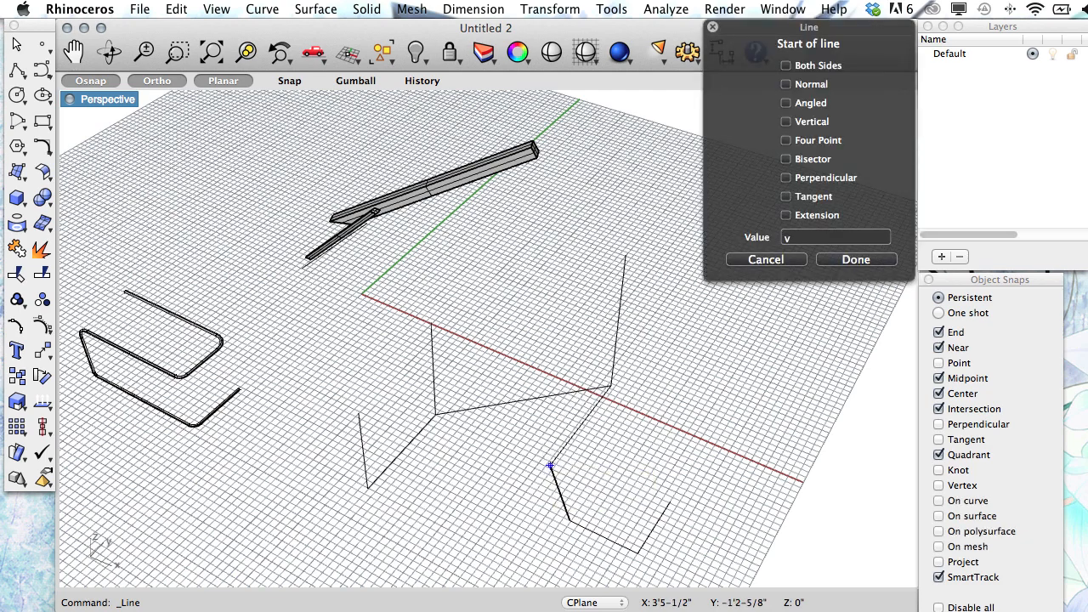
key("Return")
left_click(551, 466)
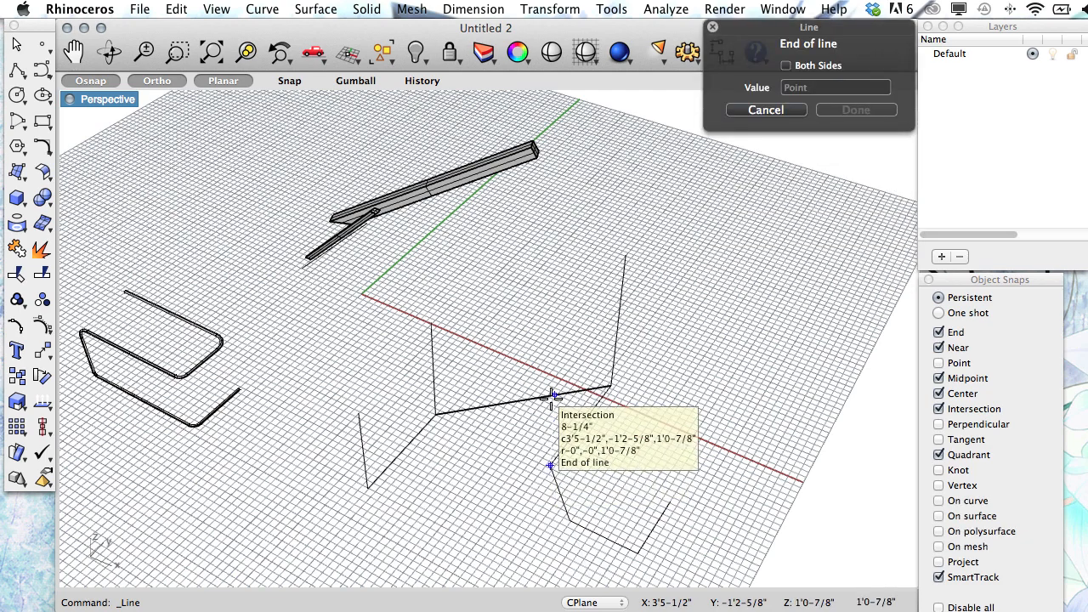
left_click(553, 418)
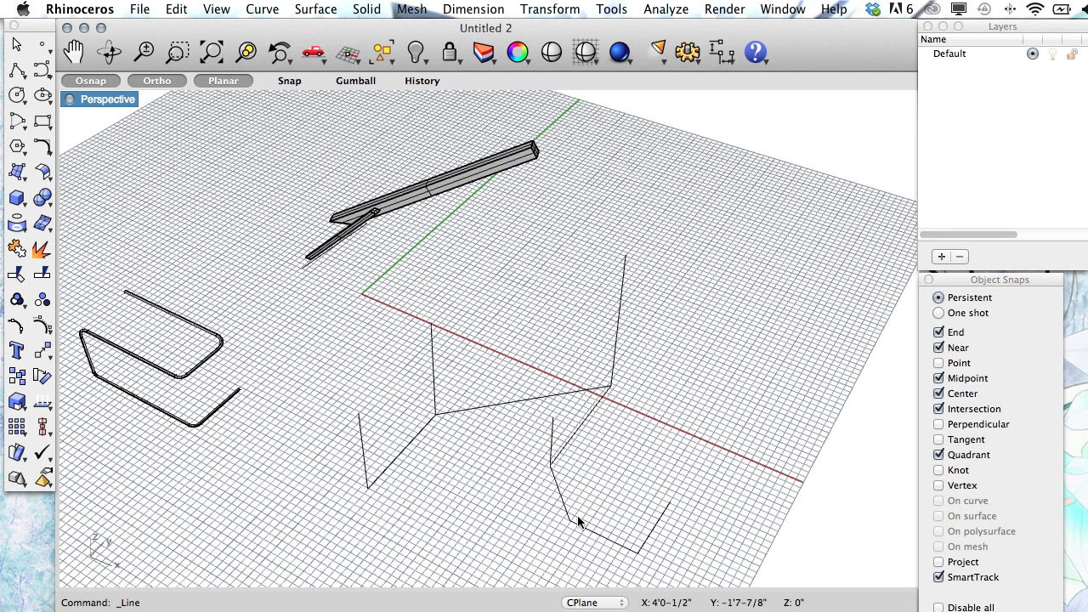
Draw a vertical line about 9-1/2" high from the ground corner at the end of the short diagonal.
key("Return")
type("v")
key("Return")
left_click(569, 518)
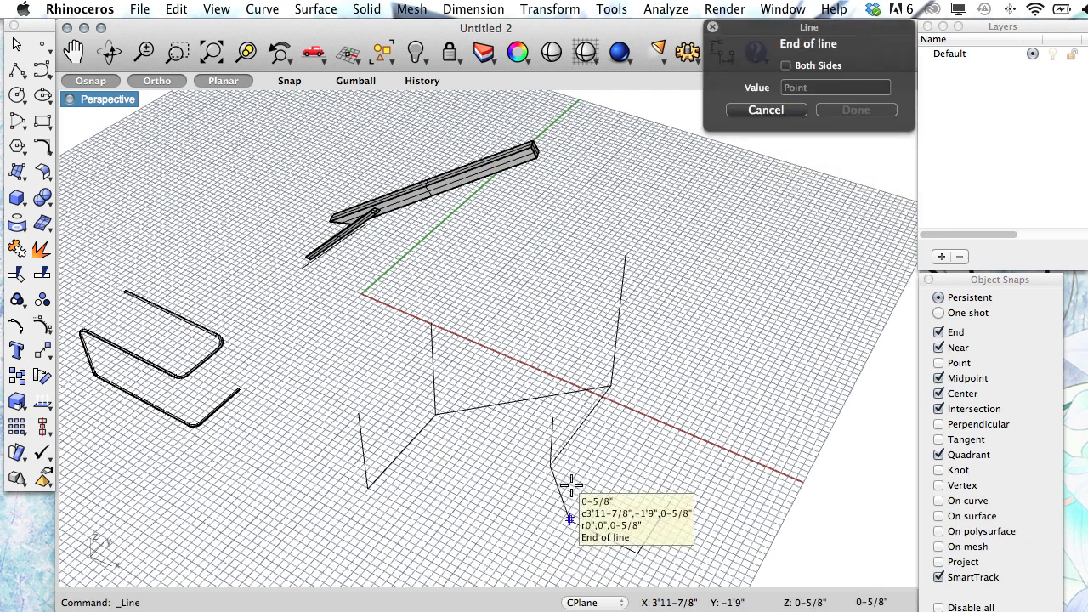
left_click(574, 470)
Draw vertical lines at the last ground corner and at the path's open end, about 1'5-1/8" and 1'5-7/8" high.
key("Return")
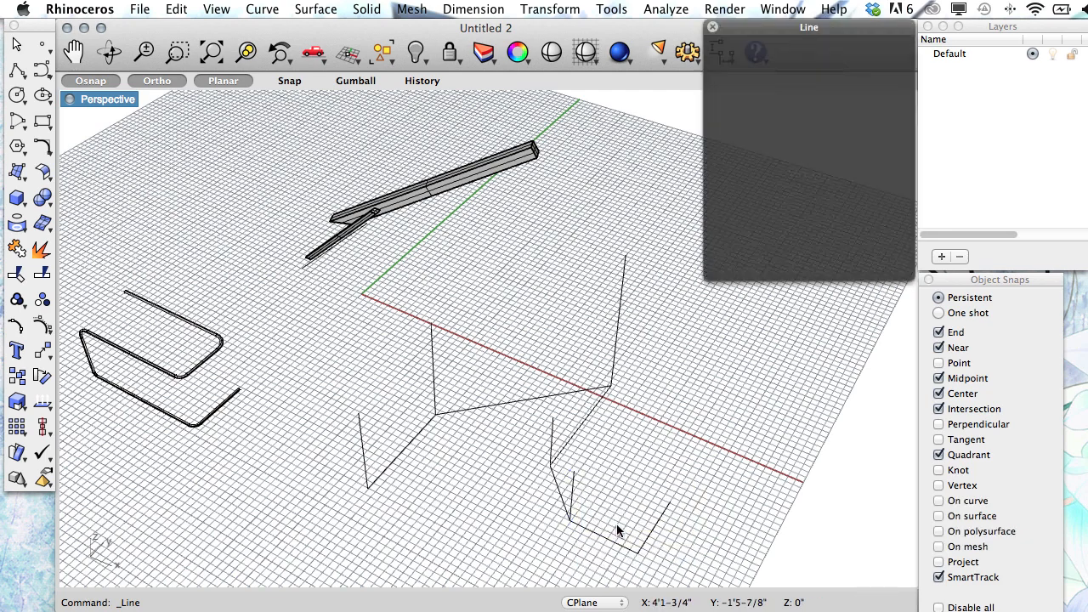
type("v")
key("Return")
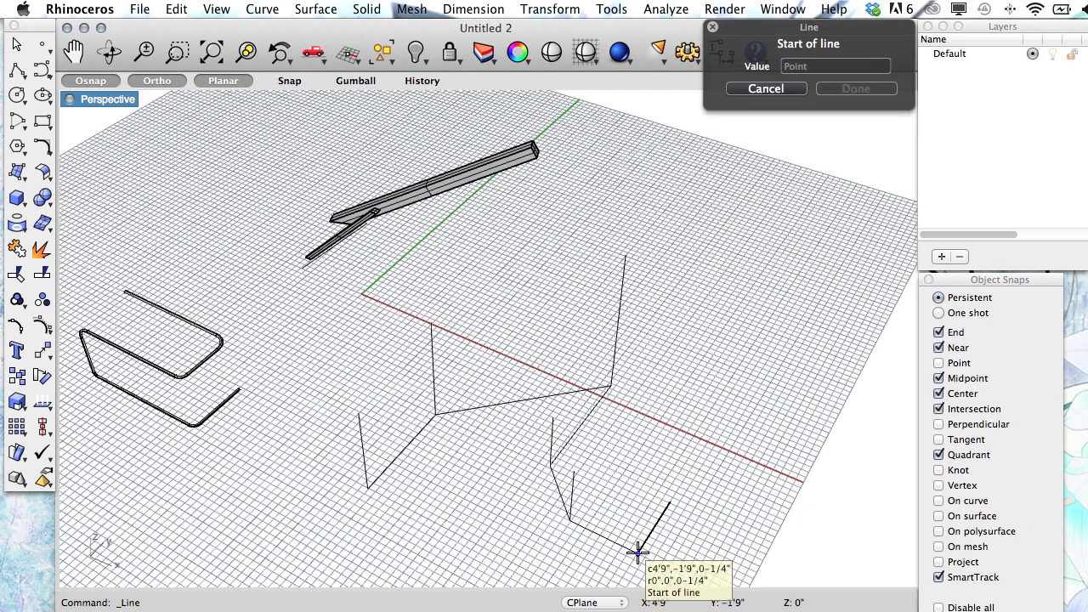
left_click(637, 553)
left_click(639, 457)
key("Return")
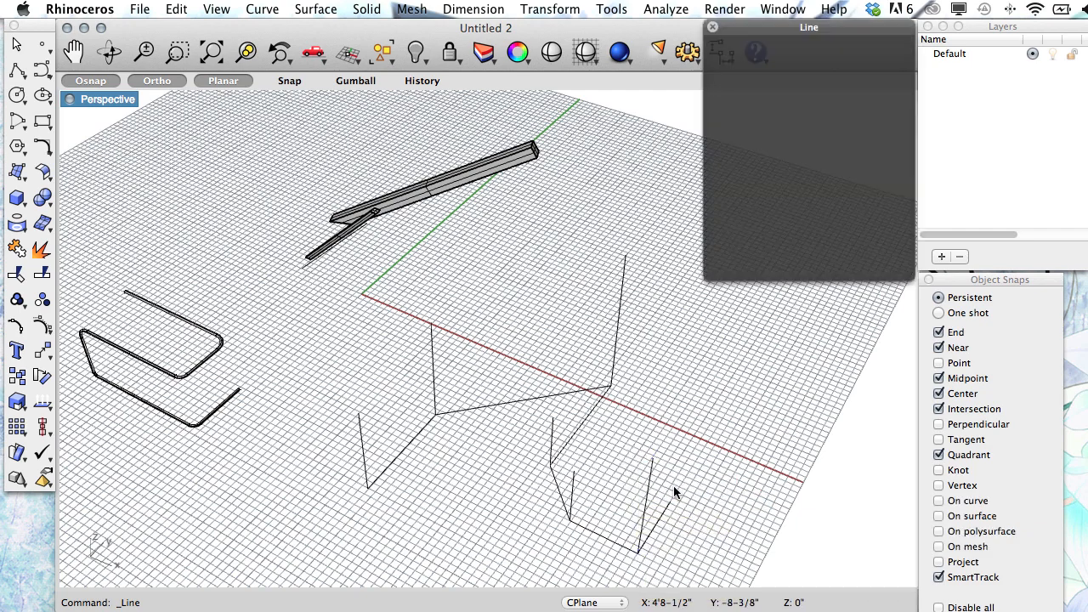
left_click(670, 503)
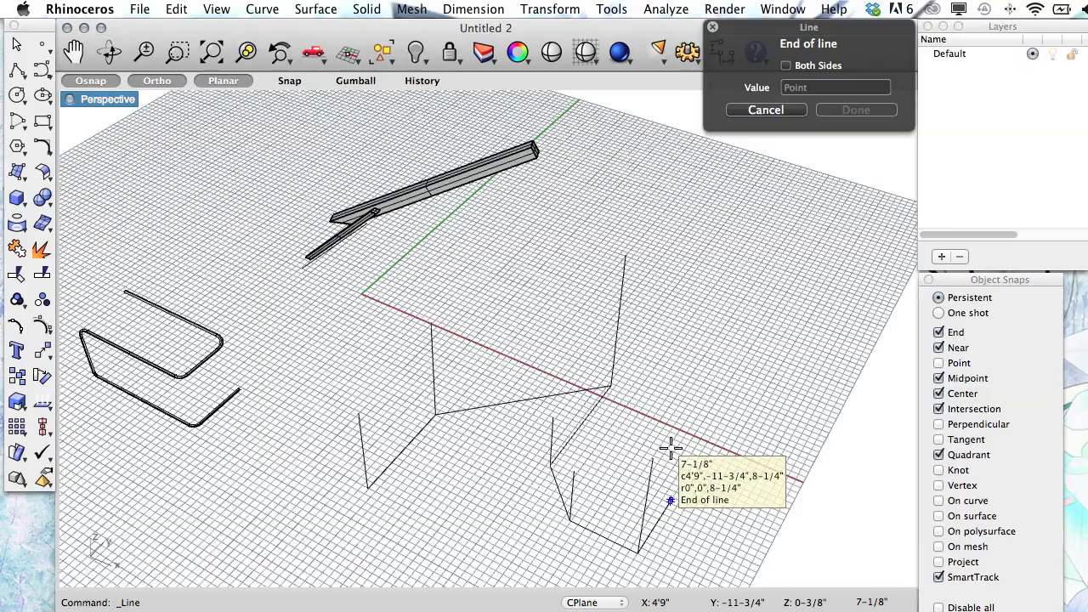
left_click(671, 398)
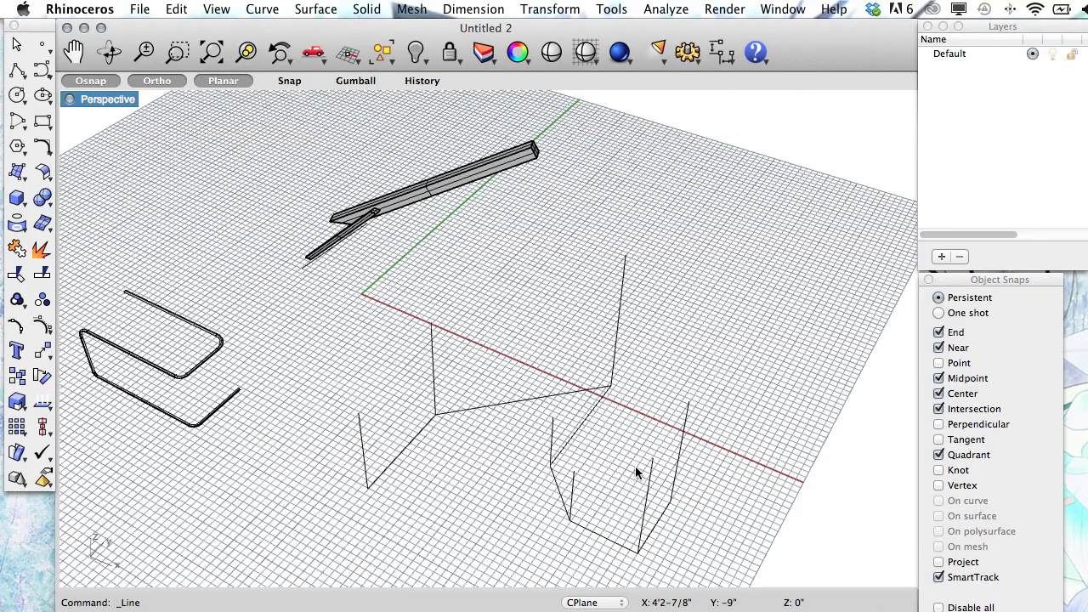
Draw an interpolated degree 3 curve with chord knots through the top ends of all seven vertical lines, following the order of the ground path.
right_click_drag(635, 466, 289, 357)
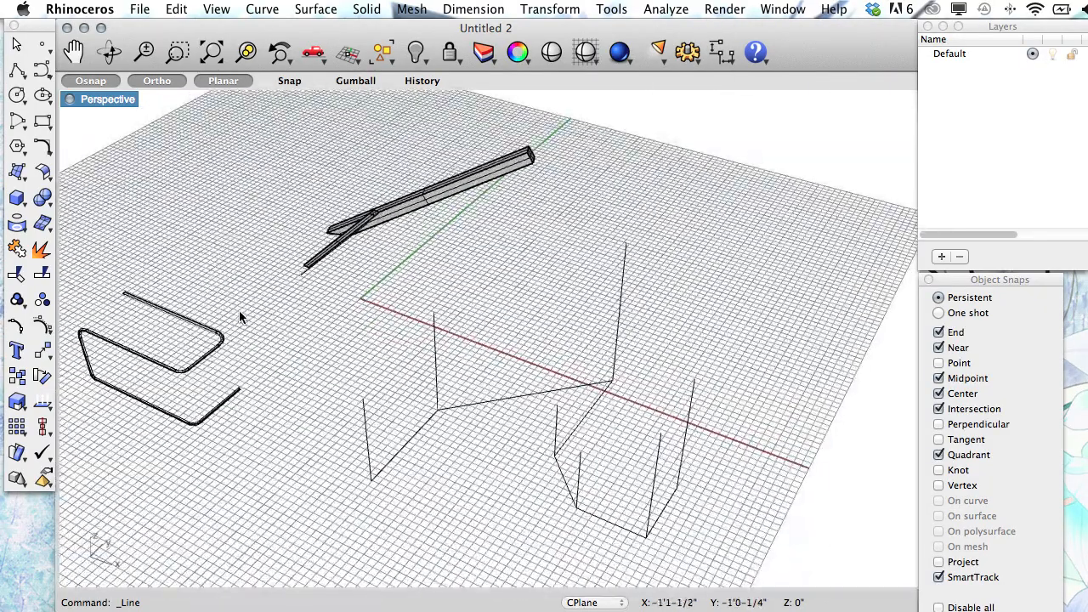
left_click(48, 70)
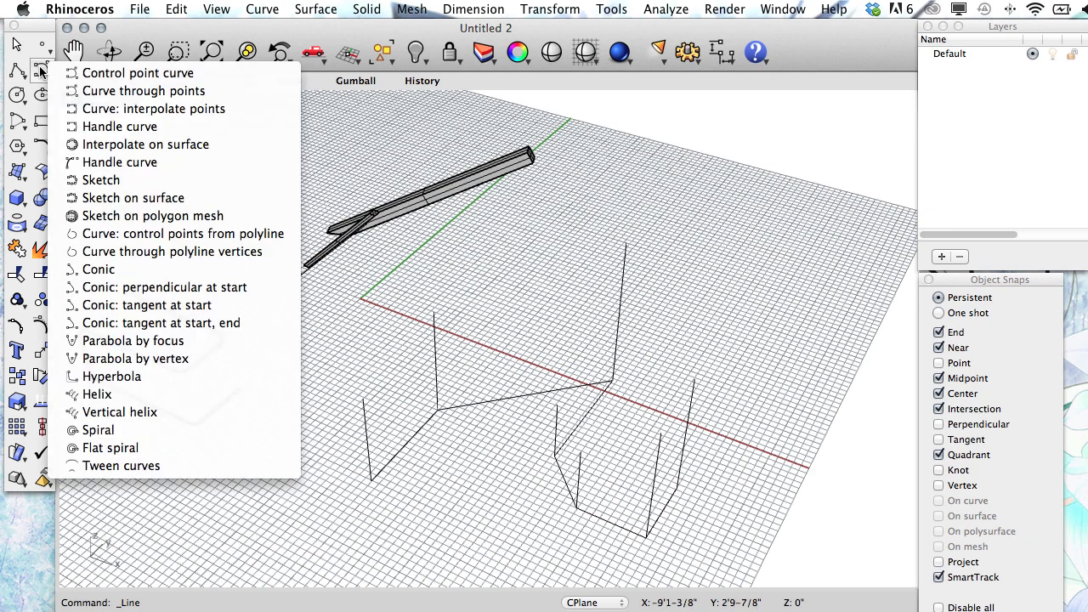
left_click(106, 109)
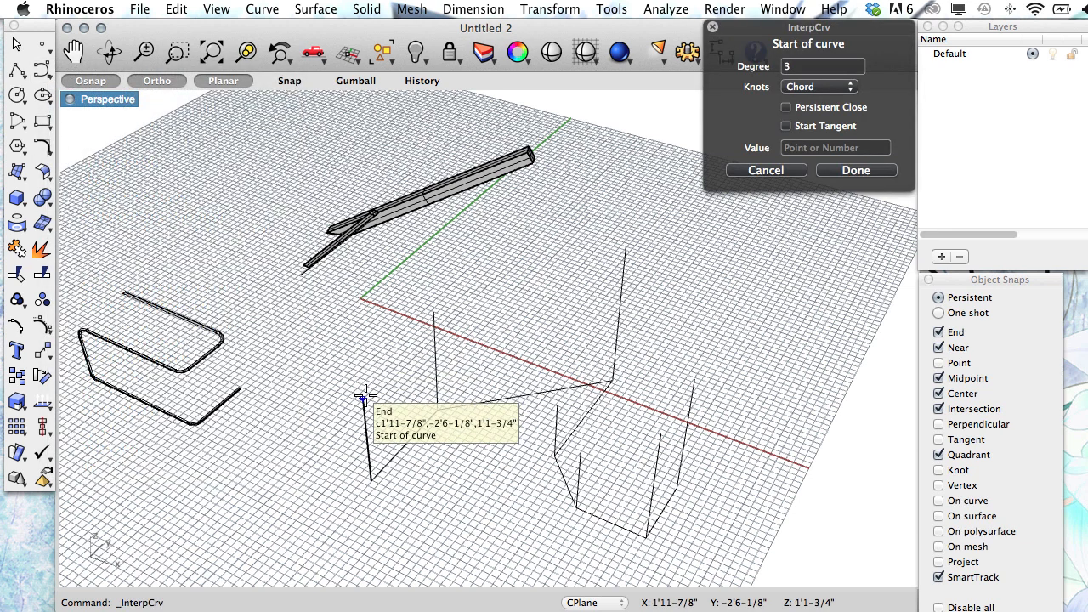
left_click(365, 397)
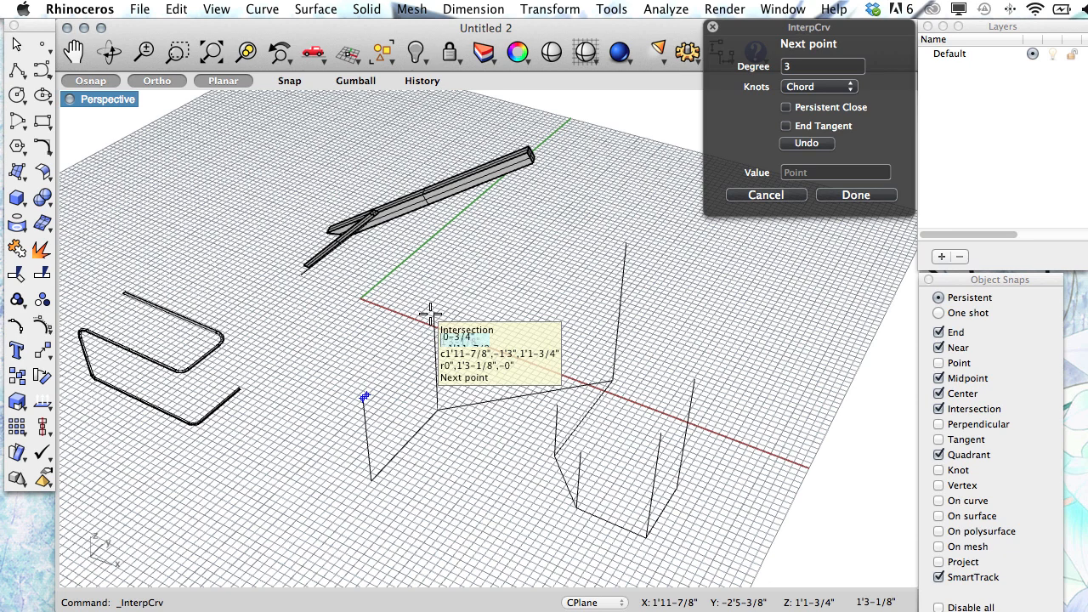
left_click(432, 316)
left_click(625, 243)
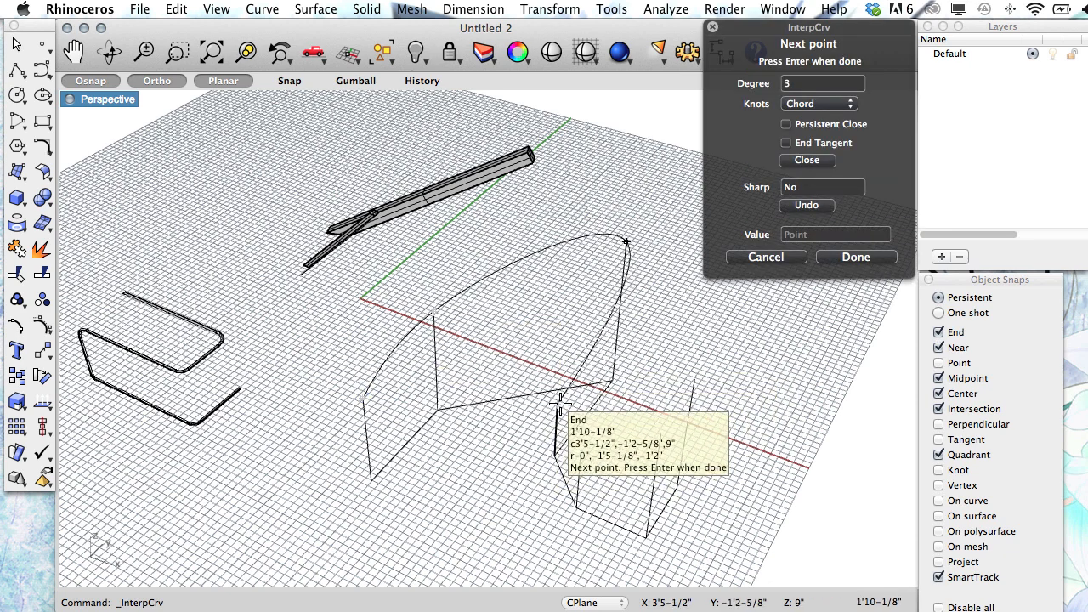
left_click(560, 405)
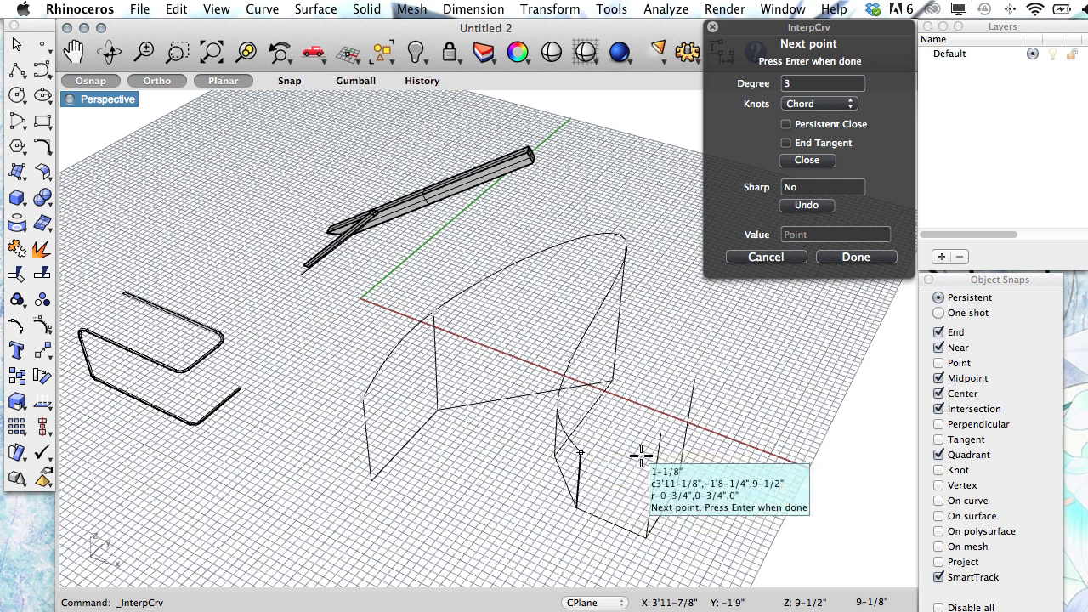
left_click(664, 425)
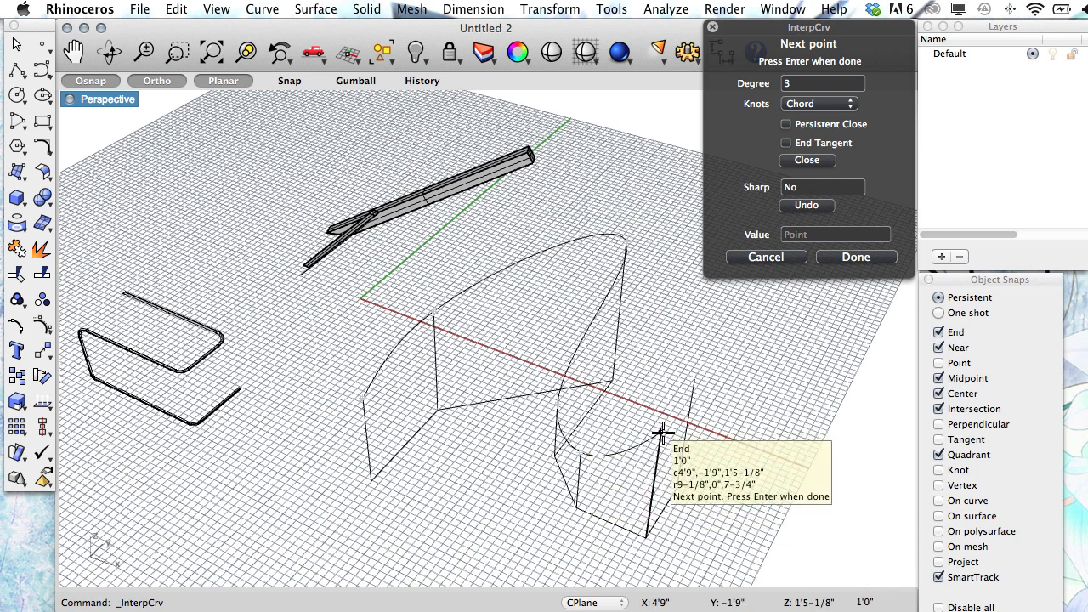
left_click(695, 378)
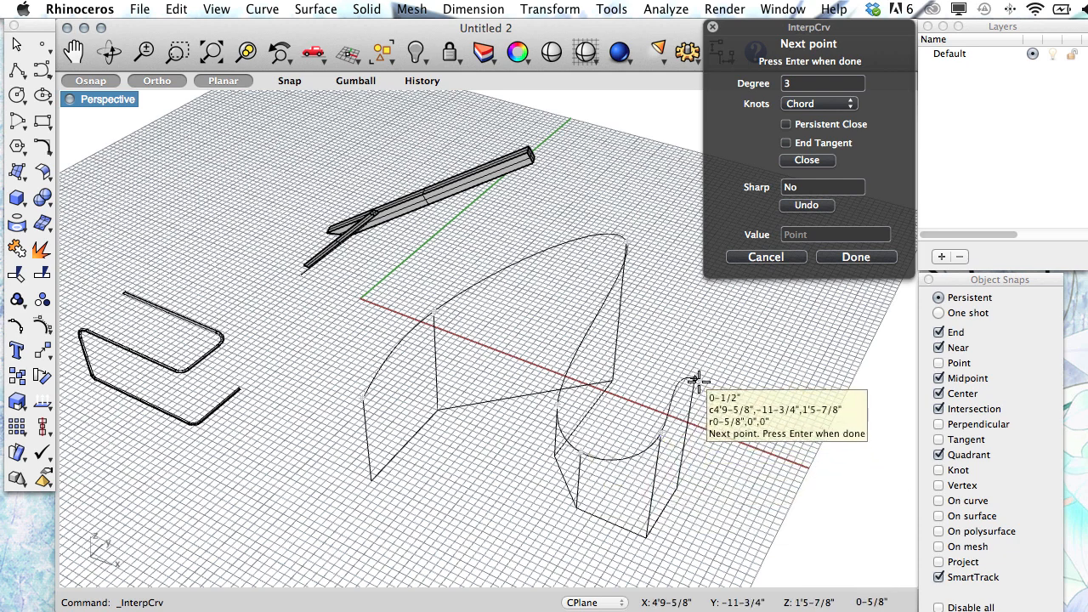
key("Return")
Create a flat-capped pipe around the interpolated curve with a 1/2" radius at both start and end.
right_click_drag(518, 476, 524, 406)
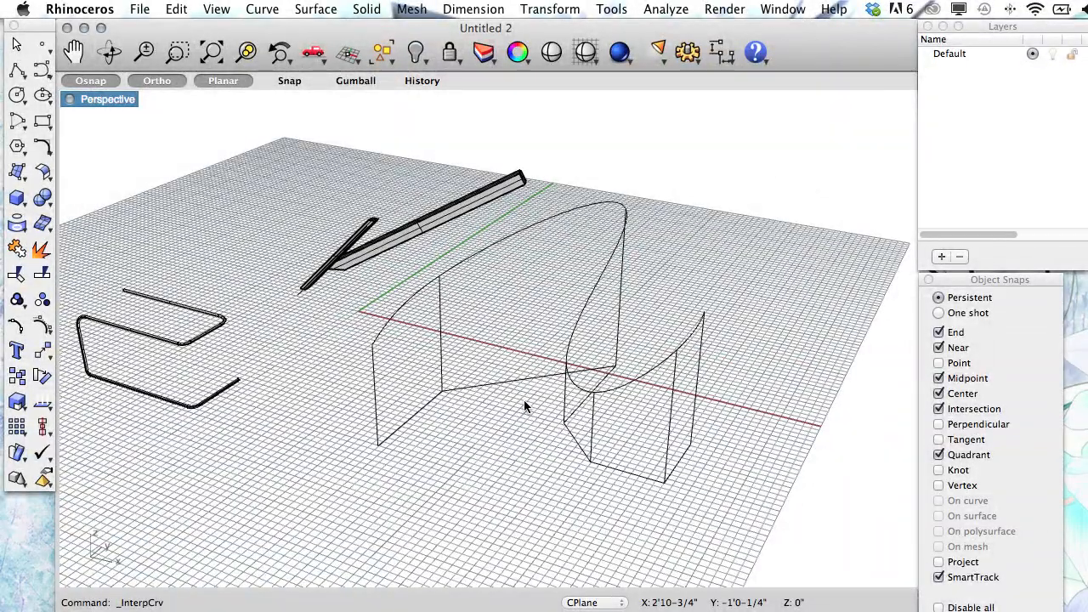
type("Pipe")
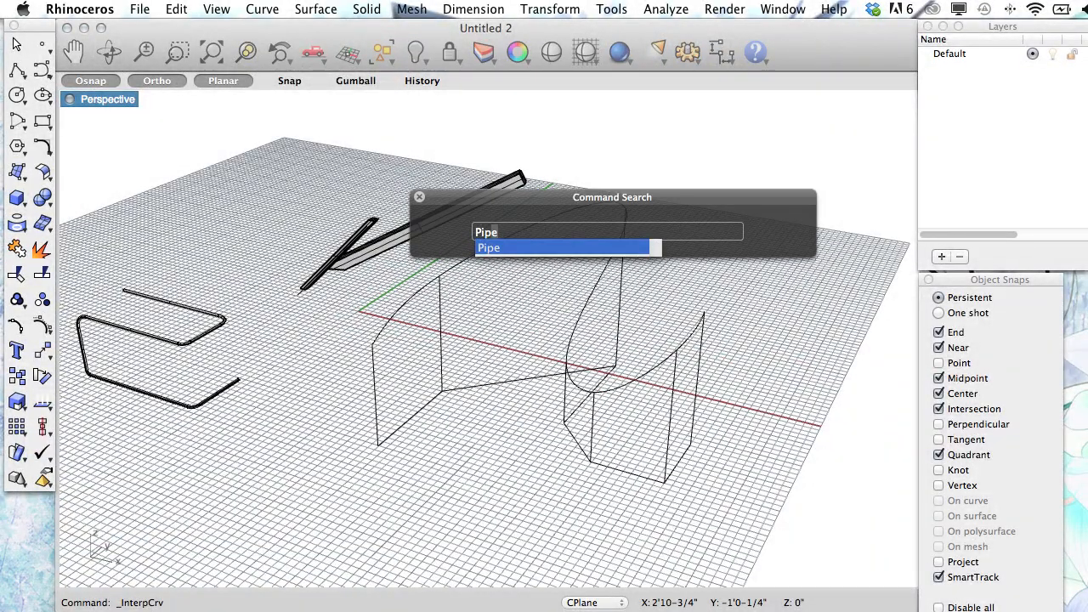
key("Return")
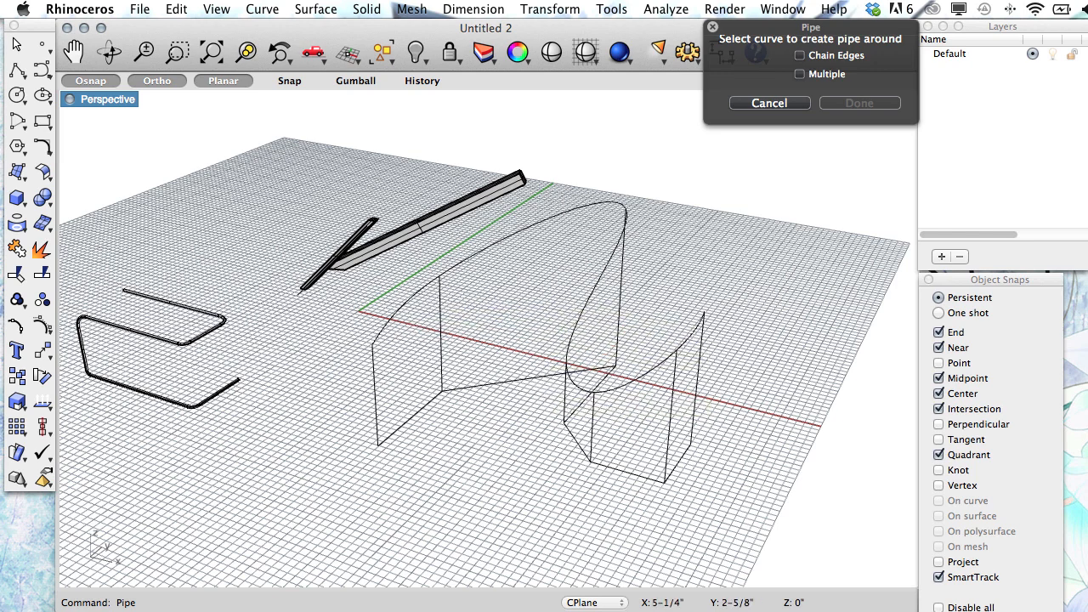
left_click(386, 327)
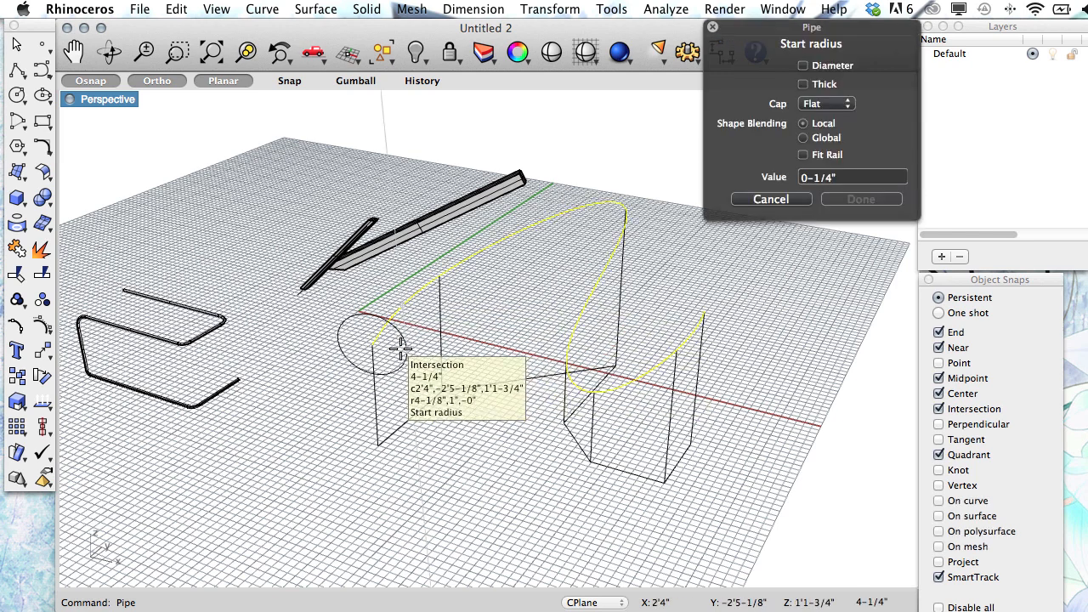
type("1/2")
key("Return")
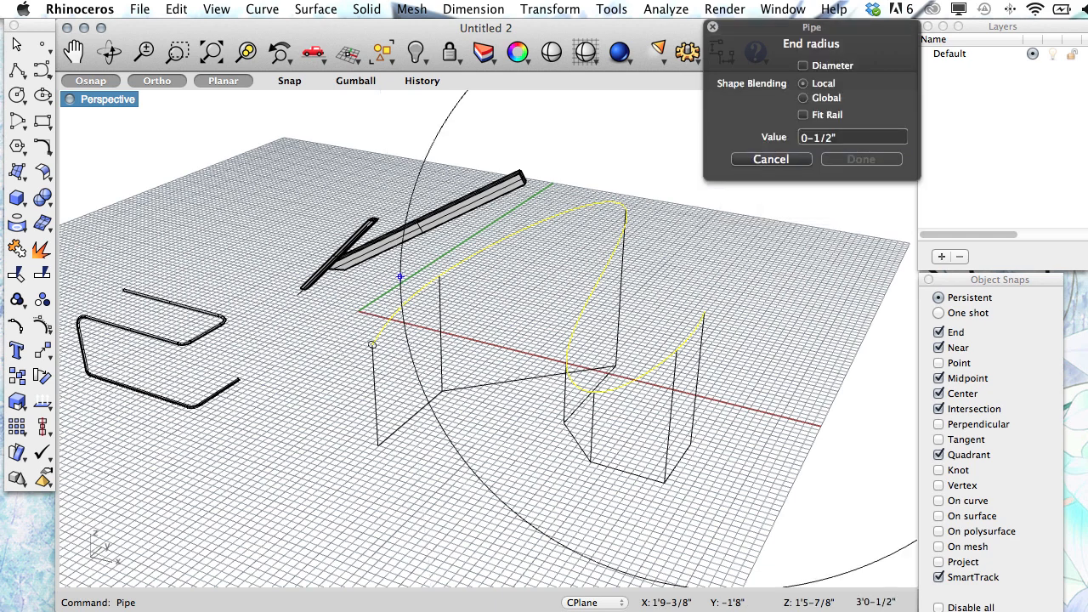
key("Return")
key("Return")
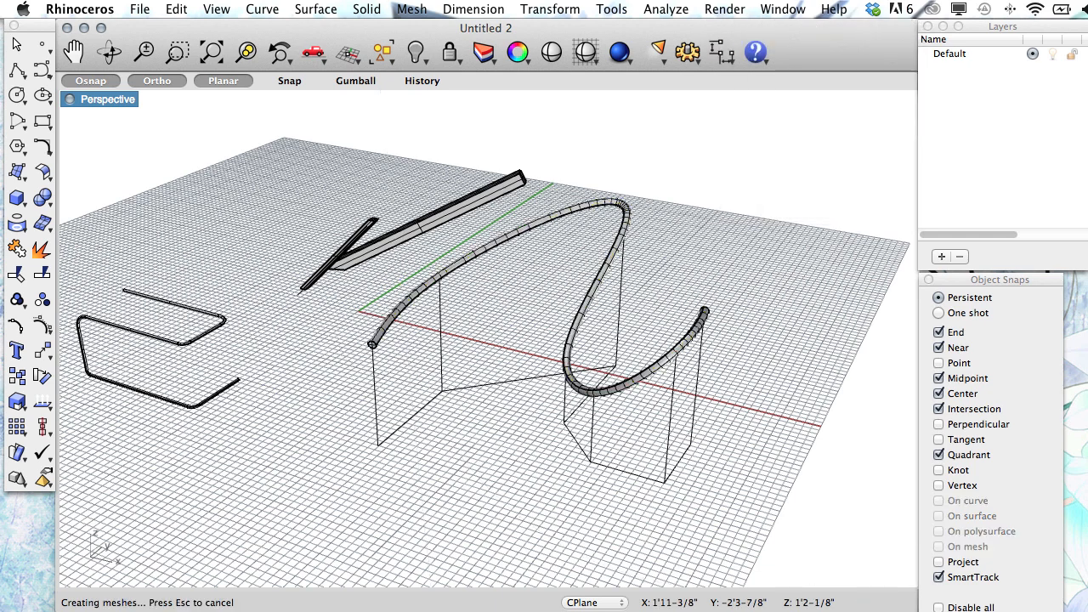
Move the new pipe away from its rail curve to free the interpolated curve above the vertical guide lines.
right_click_drag(403, 427, 418, 350)
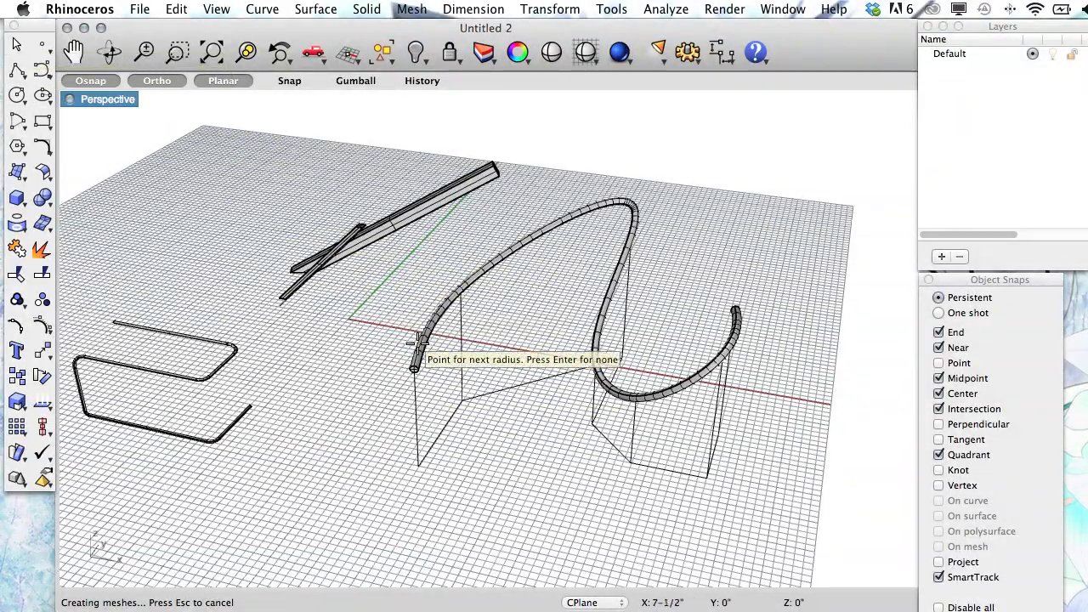
left_click(428, 343)
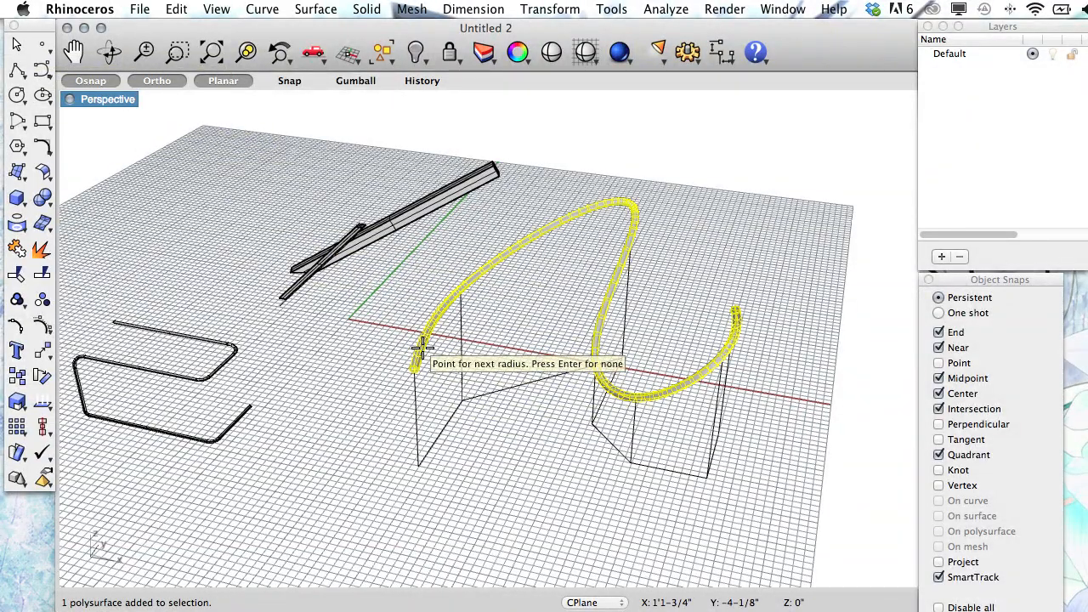
left_click_drag(422, 348, 550, 185)
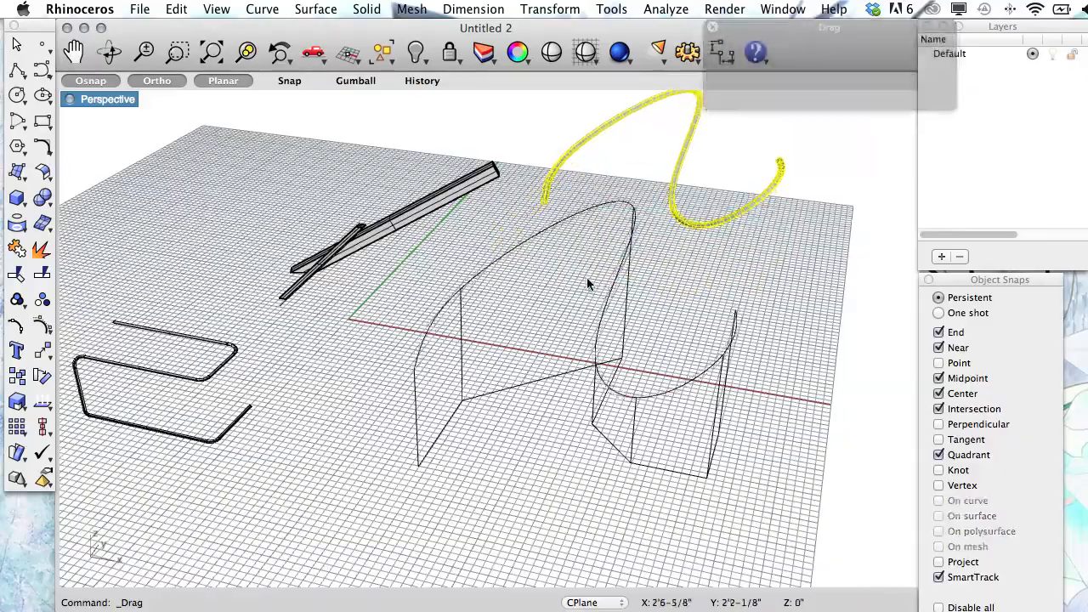
right_click_drag(553, 368, 404, 345)
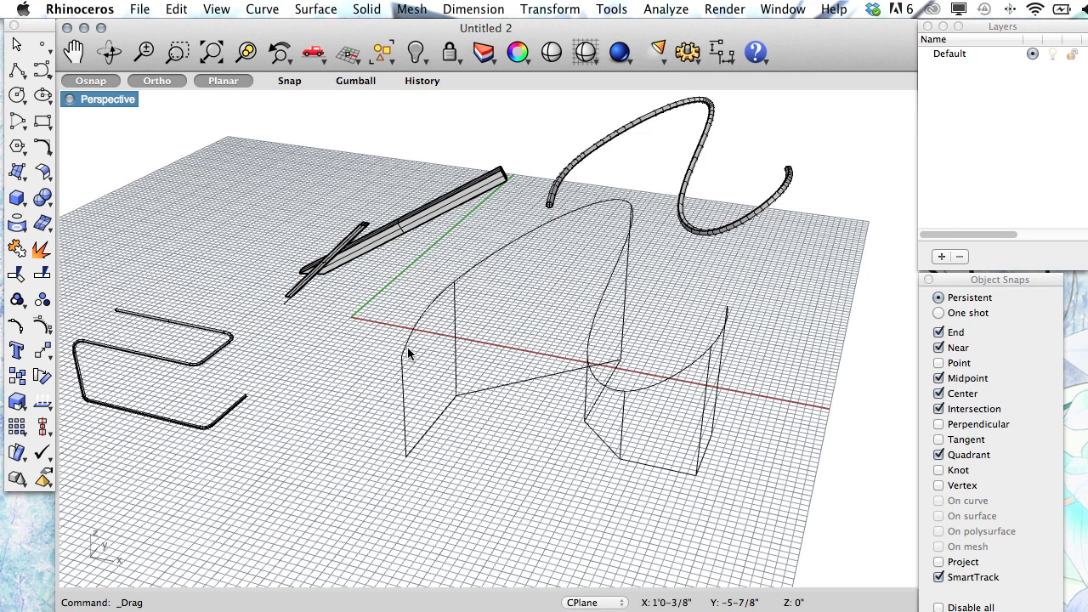
Draw a rectangle about 1-5/8" square on the ground beside the base of the first vertical line.
left_click(42, 123)
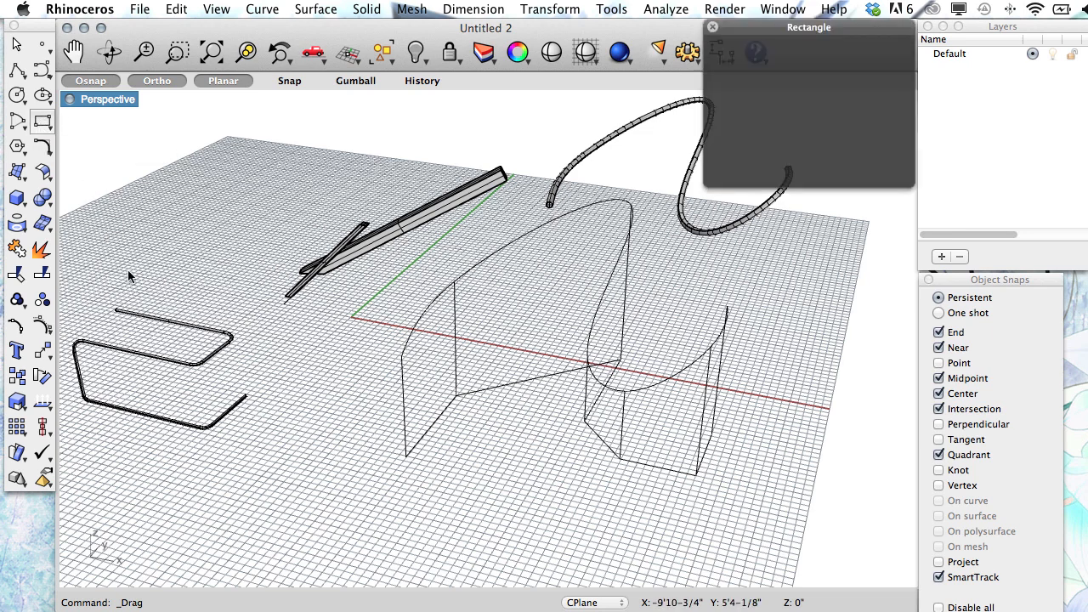
left_click(377, 459)
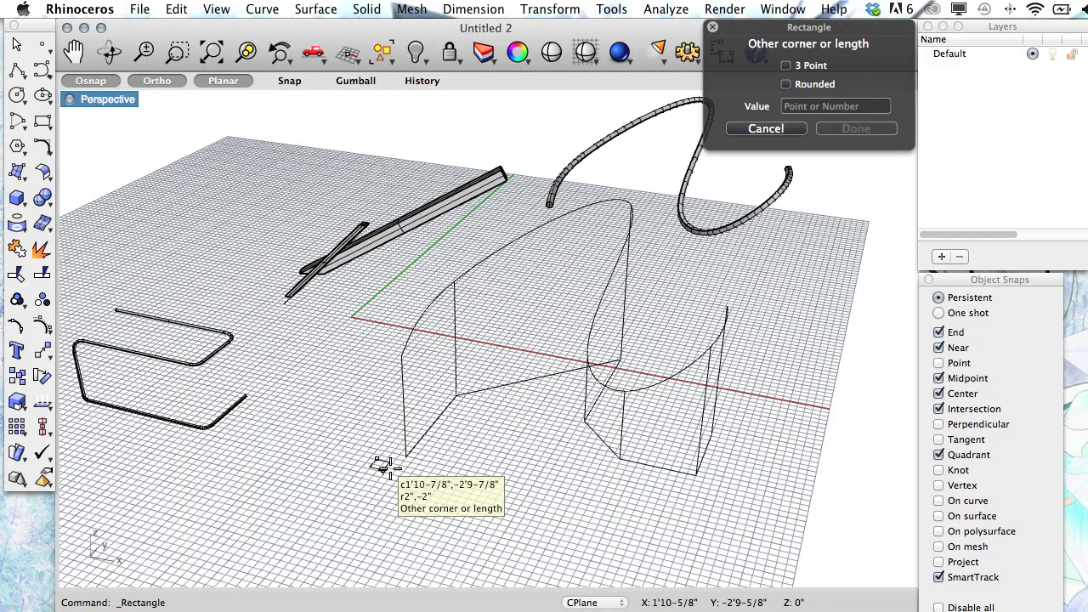
left_click(385, 468)
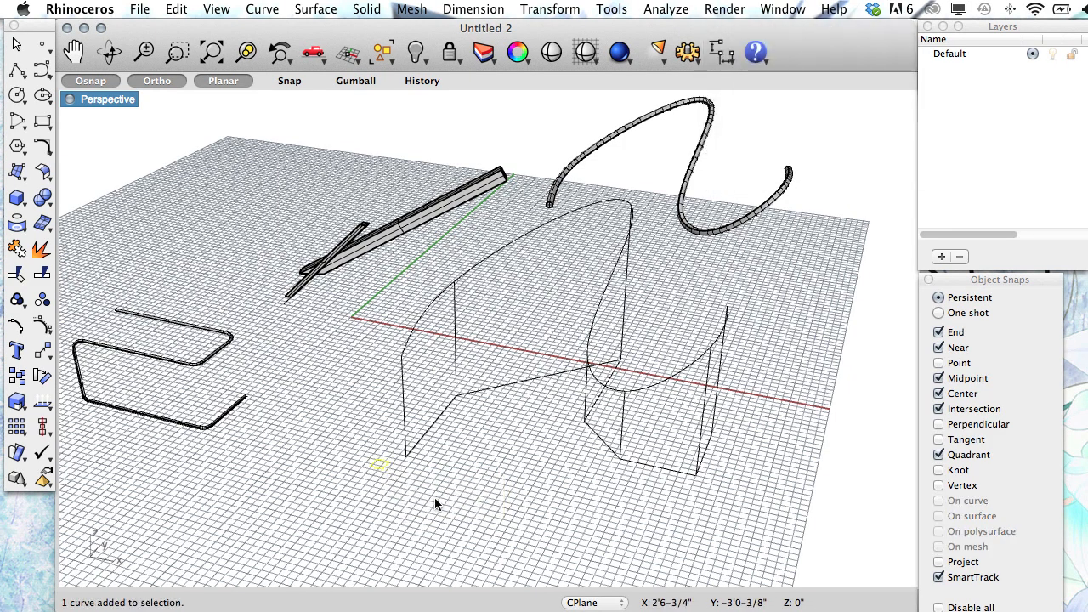
Move the small rectangle from its corner up to the start of the interpolated curve, at the top of the first vertical line.
scroll(379, 477, "up", 2)
scroll(343, 444, "up", 5)
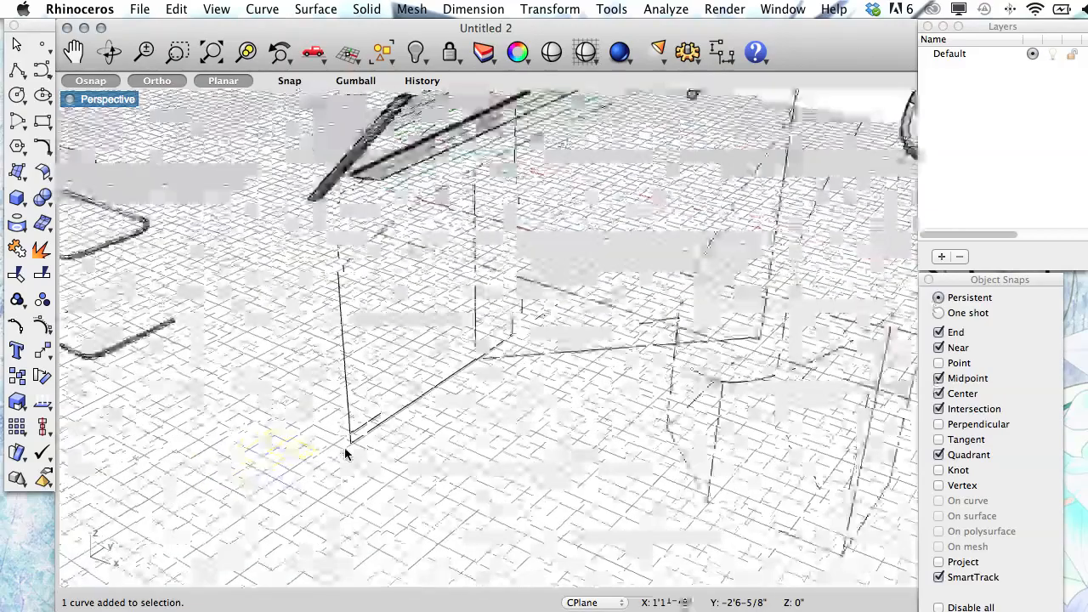
scroll(344, 448, "down", 5)
scroll(344, 448, "up", 4)
type("Mo")
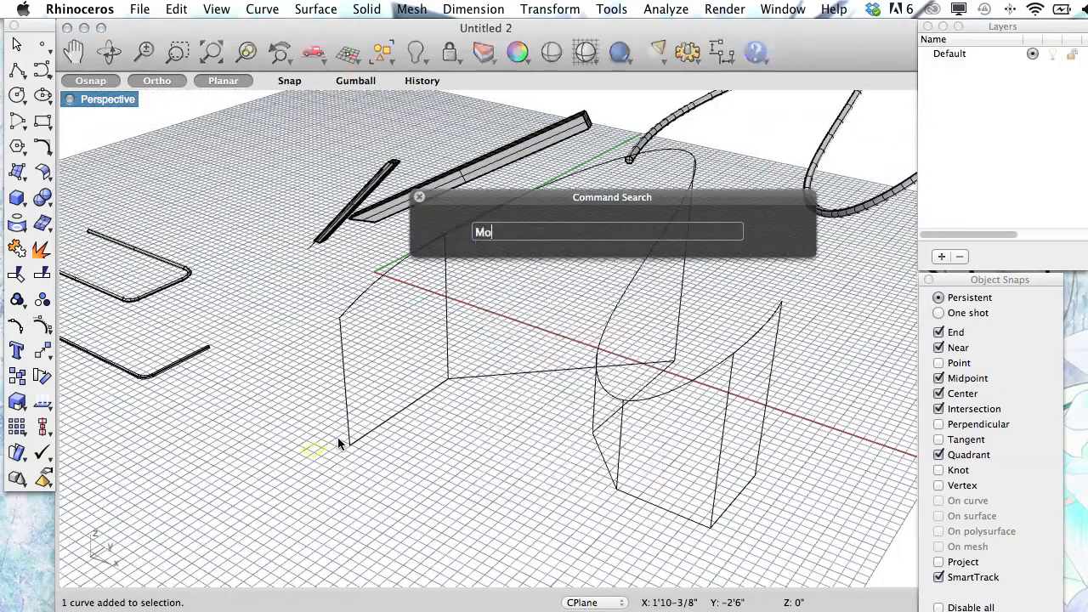
type("ve")
key("Return")
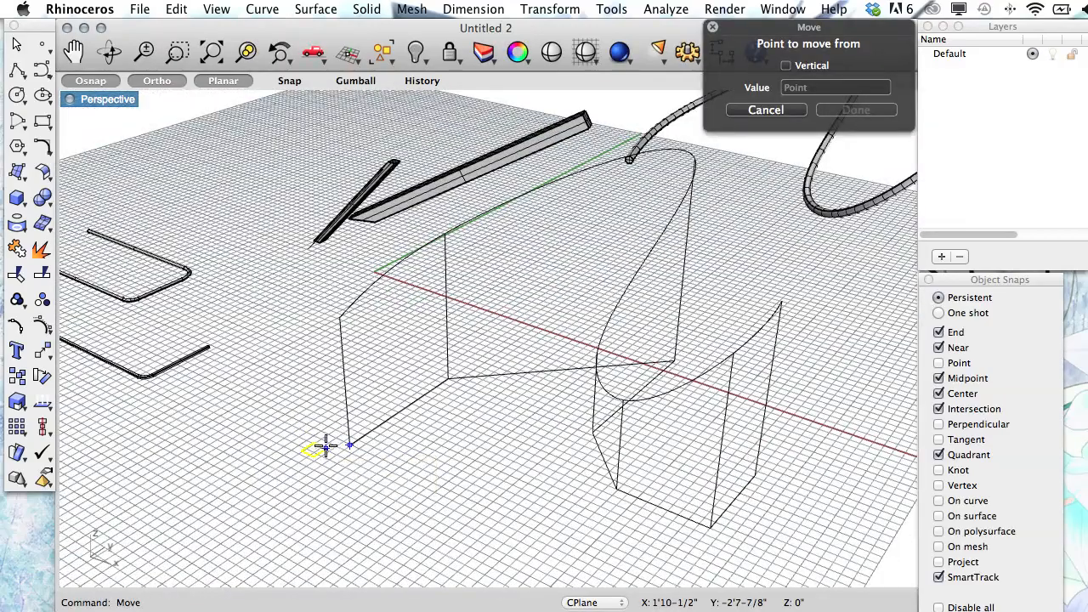
left_click(326, 445)
key("Escape")
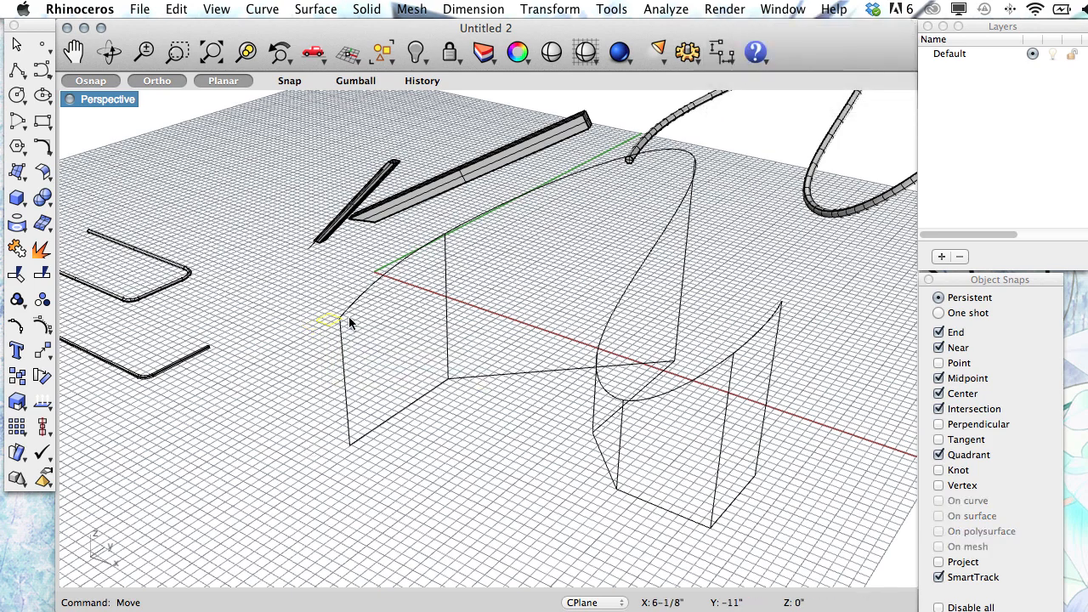
Rotate the rectangle in 3D about its edge beside the curve's start so that it stands upright.
scroll(345, 320, "up", 5)
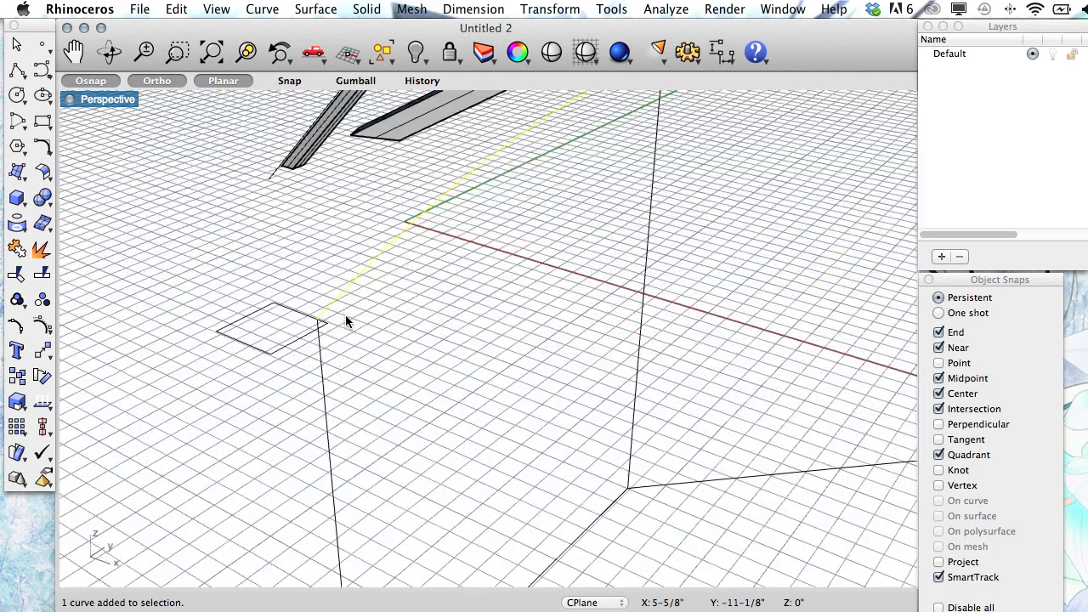
left_click(364, 355)
type("rot")
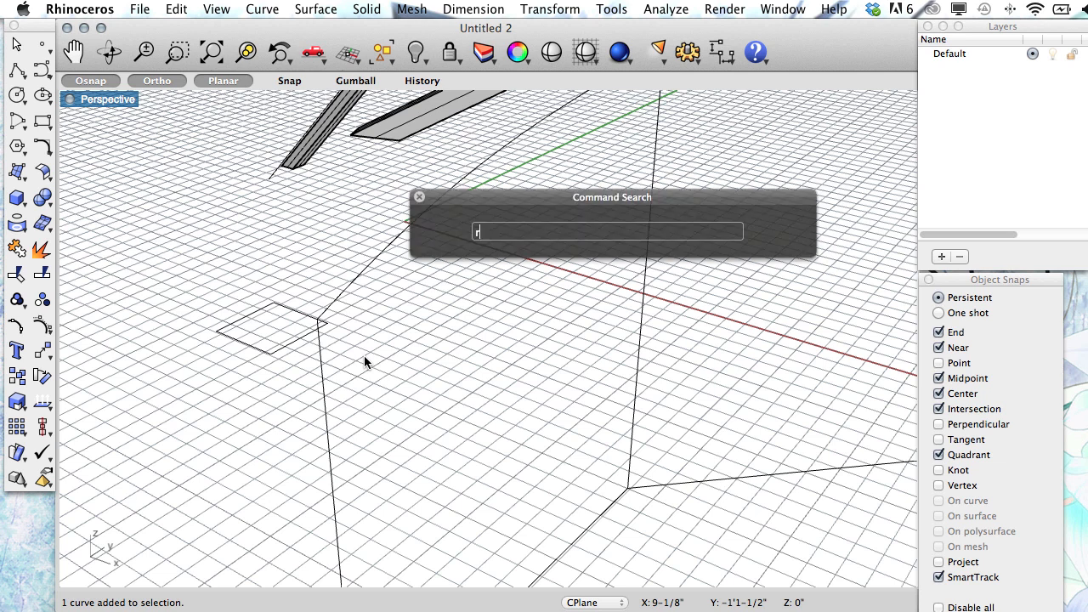
key("Down")
key("Return")
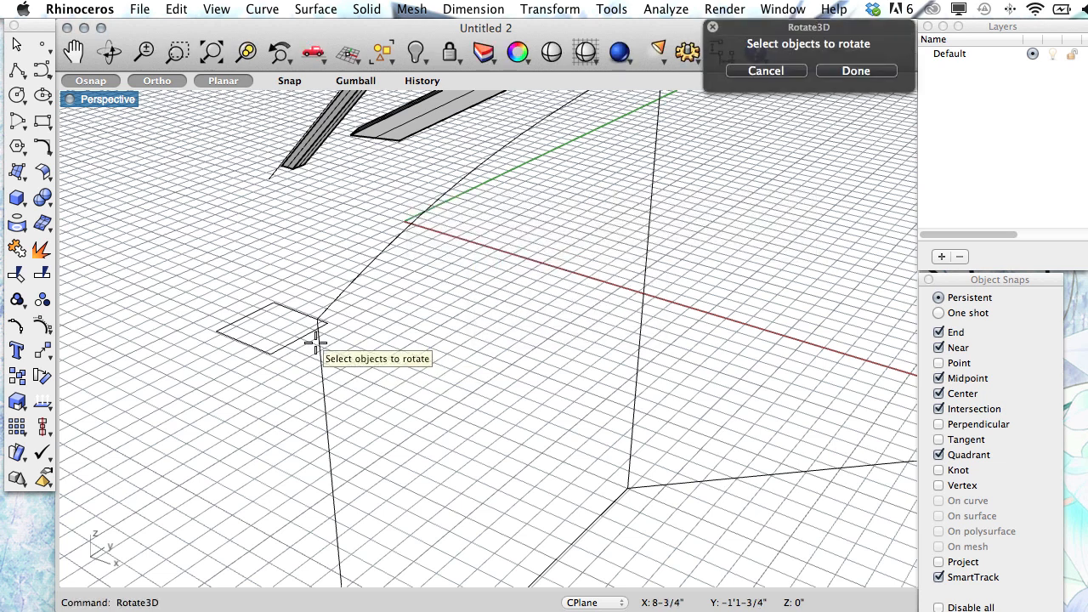
left_click(297, 337)
key("Return")
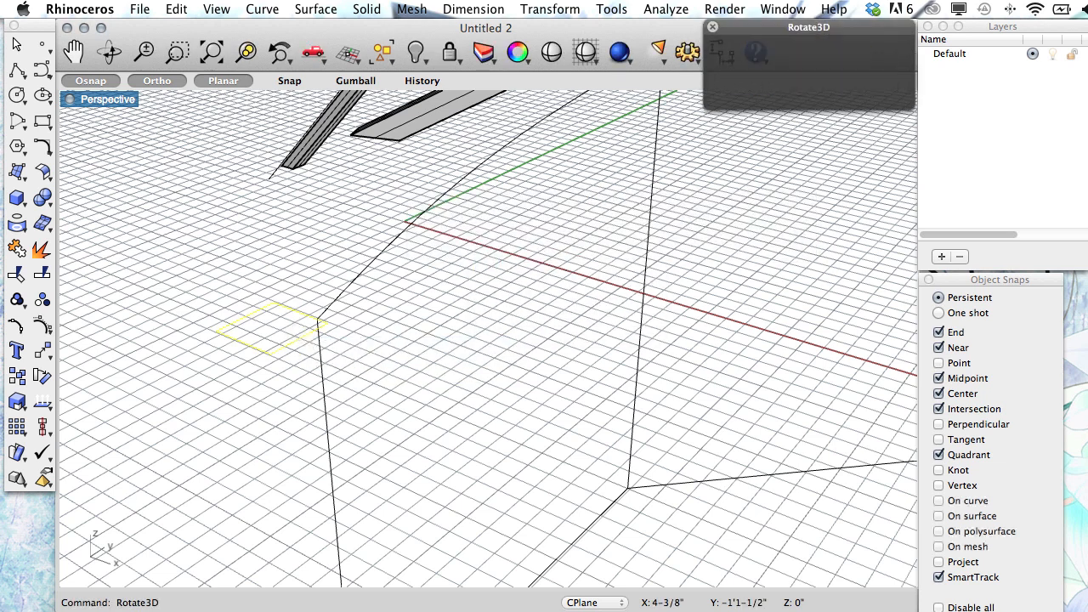
left_click(274, 302)
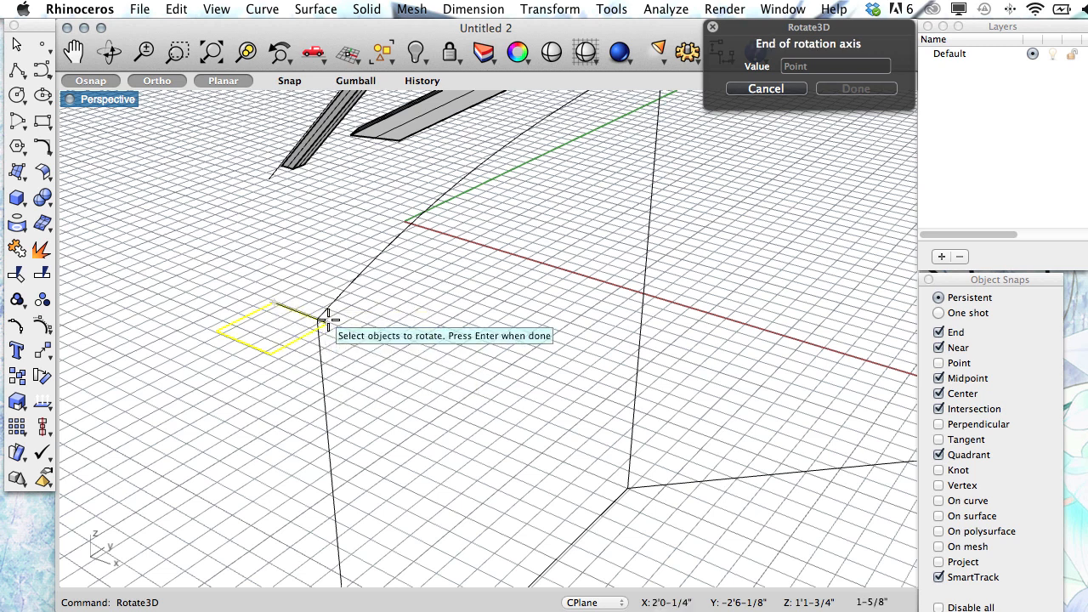
left_click(326, 322)
left_click(192, 344)
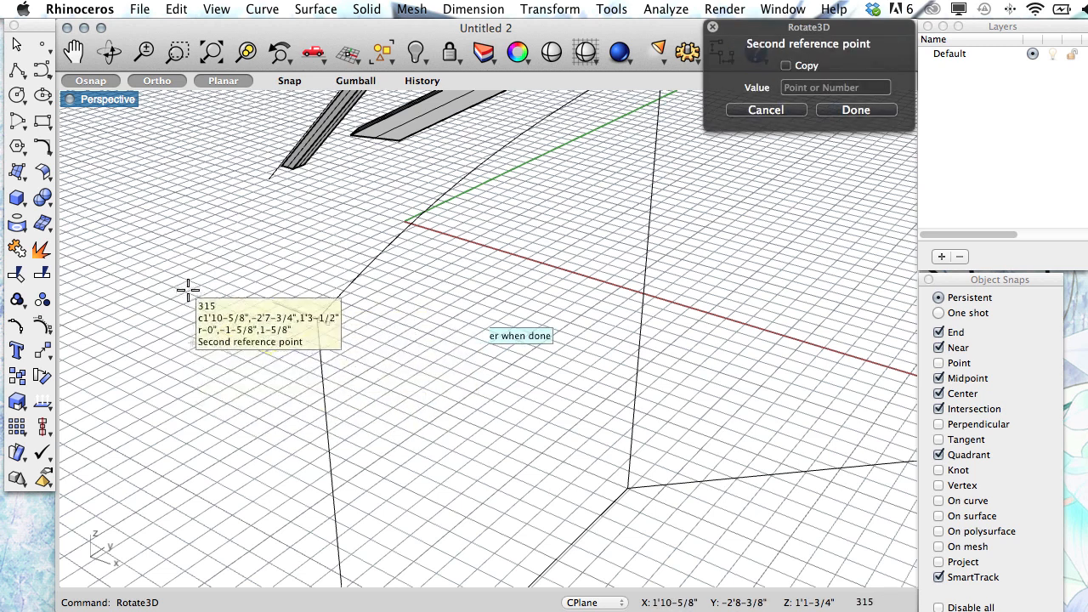
left_click(251, 213)
Move the upright rectangle from its lower edge's midpoint to the end point of the interpolated curve.
right_click_drag(348, 330, 205, 422)
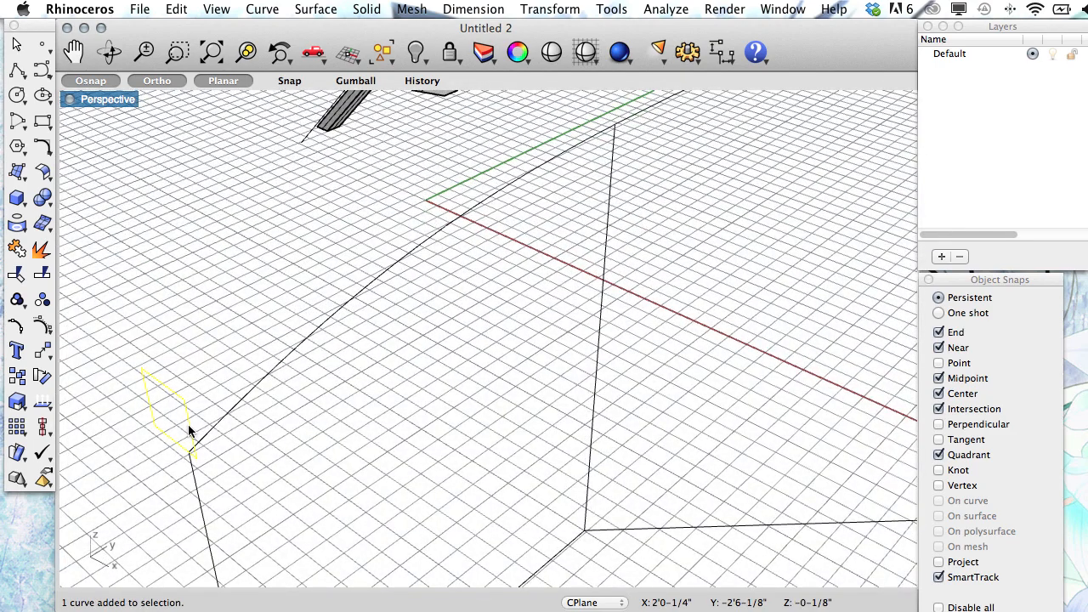
type("m")
key("Return")
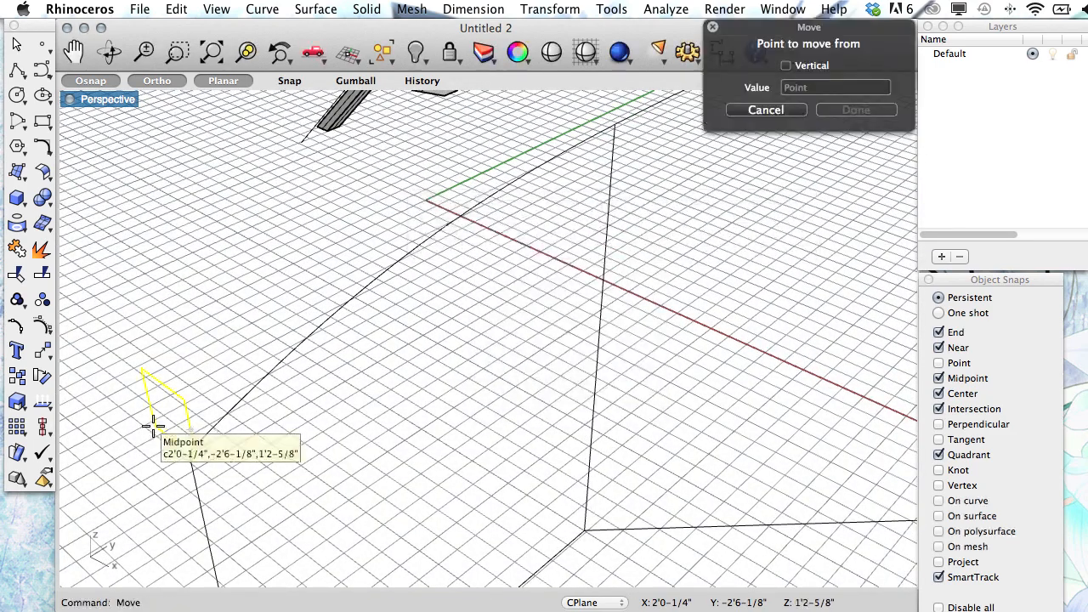
left_click(175, 441)
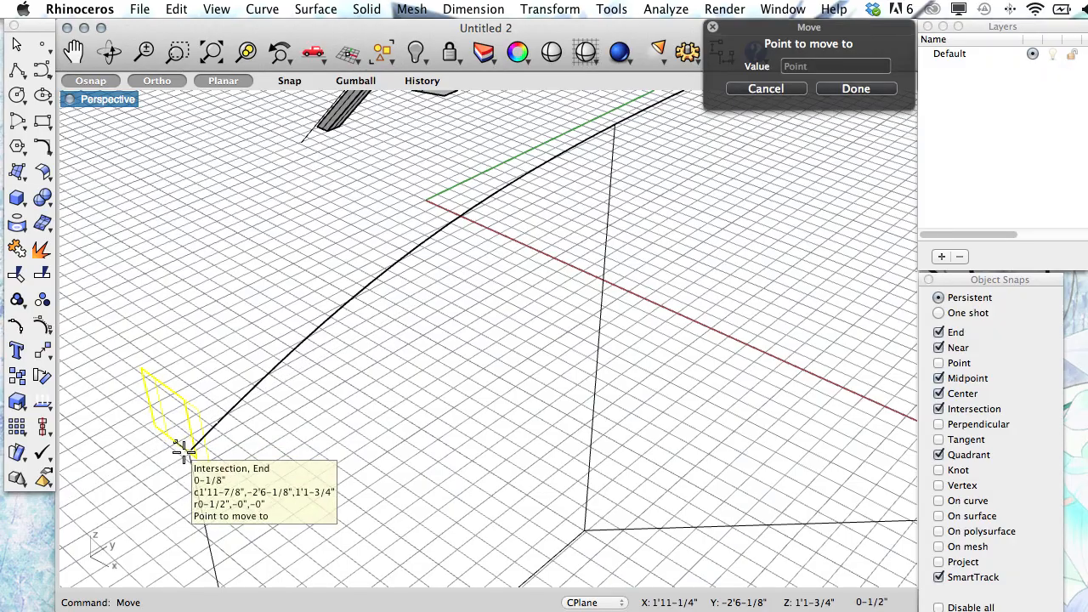
left_click(189, 452)
Sweep the upright rectangle along the interpolated curve as a single rail, with Freeform style and cross sections not simplified.
scroll(269, 472, "down", 15)
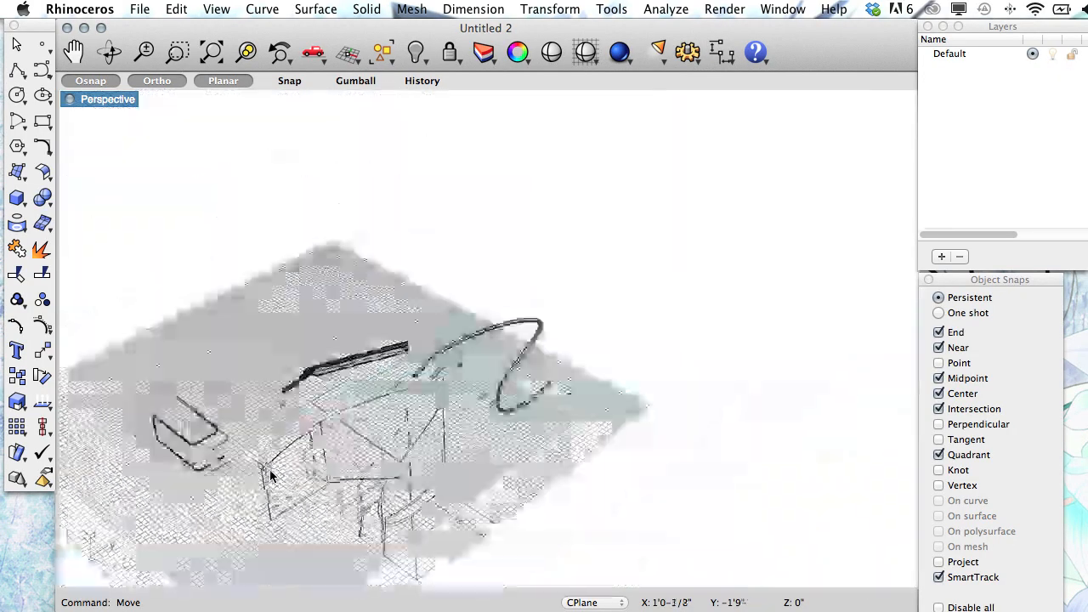
scroll(280, 468, "up", 12)
scroll(282, 465, "down", 9)
right_click_drag(283, 467, 166, 324)
left_click_drag(17, 173, 114, 499)
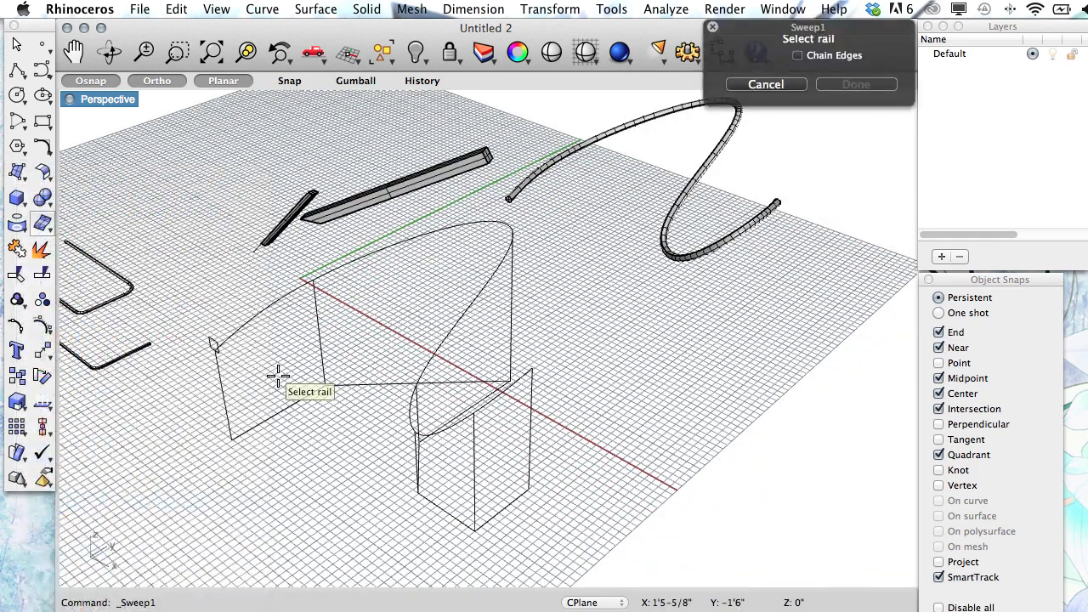
left_click(254, 321)
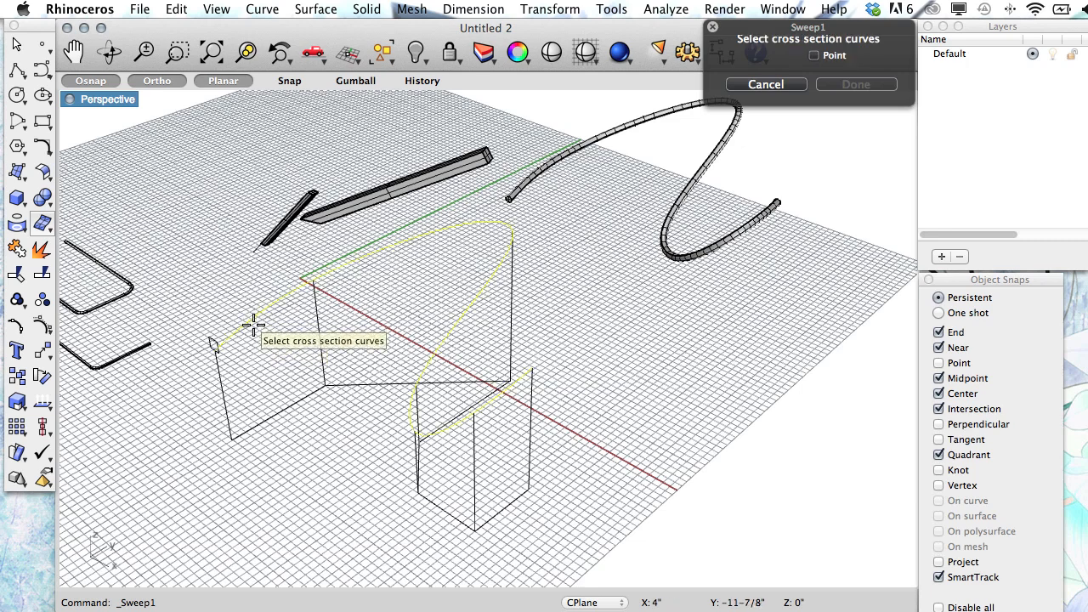
left_click(211, 339)
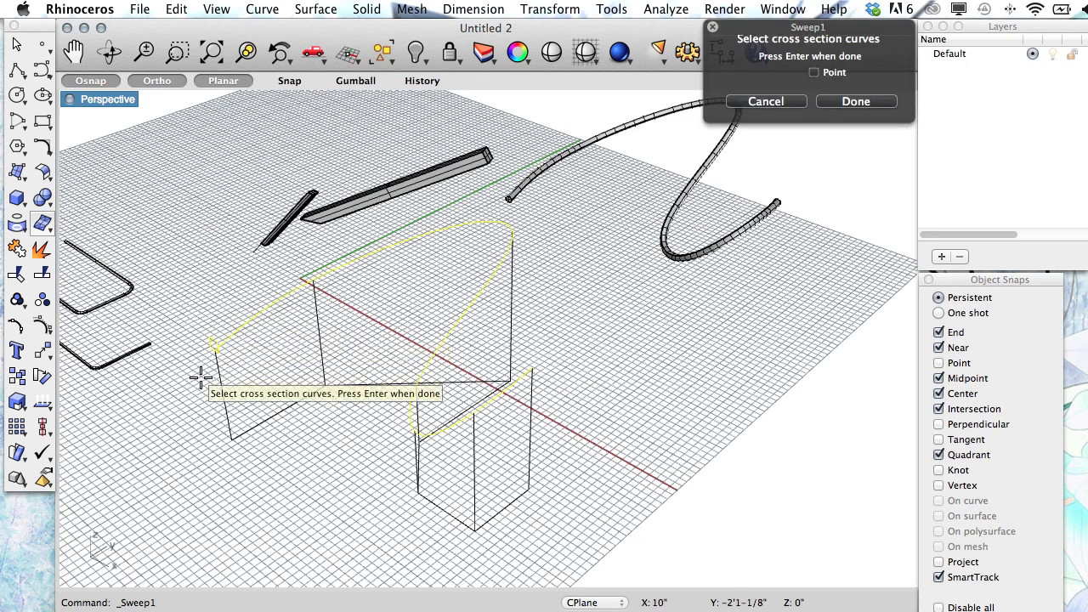
key("Return")
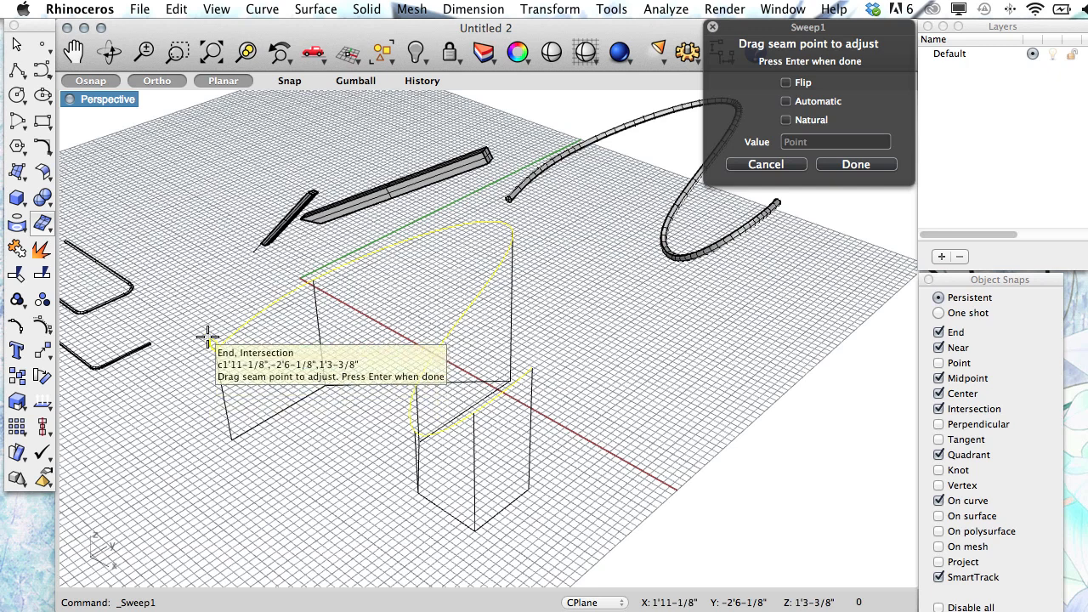
key("Return")
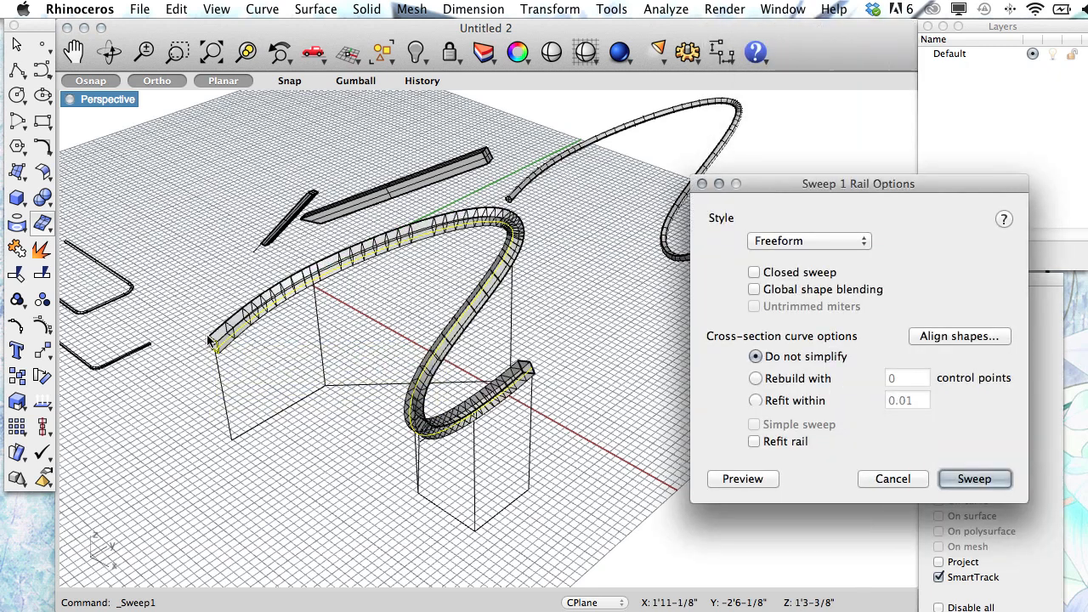
left_click(968, 479)
mouse_move(302, 432)
right_mouse_down()
mouse_move(384, 417)
mouse_move(510, 365)
mouse_move(493, 350)
mouse_move(314, 329)
mouse_move(371, 330)
mouse_move(257, 422)
mouse_move(304, 438)
right_mouse_up()
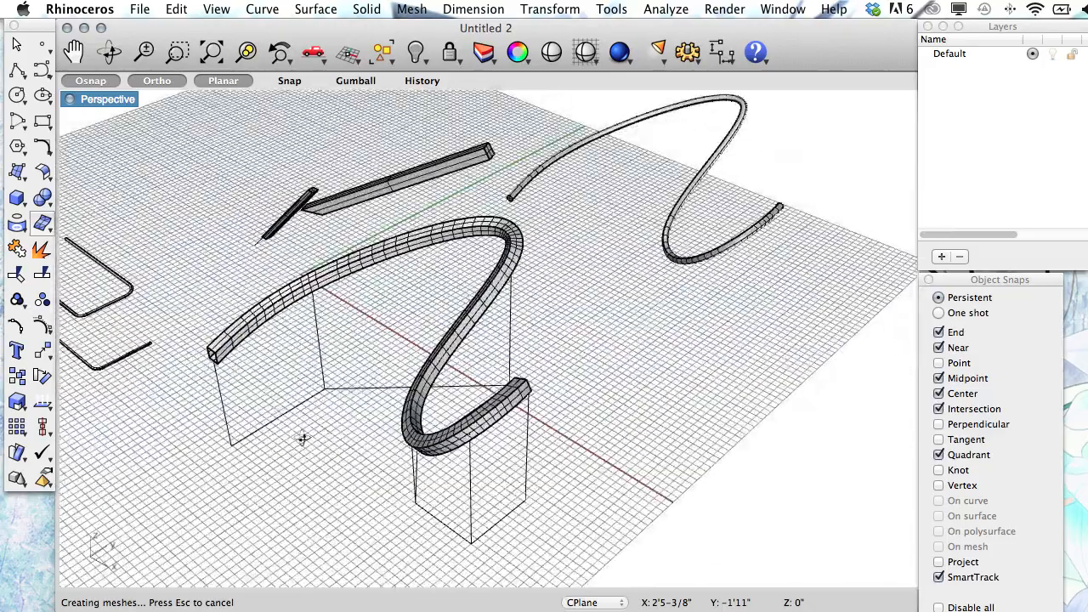